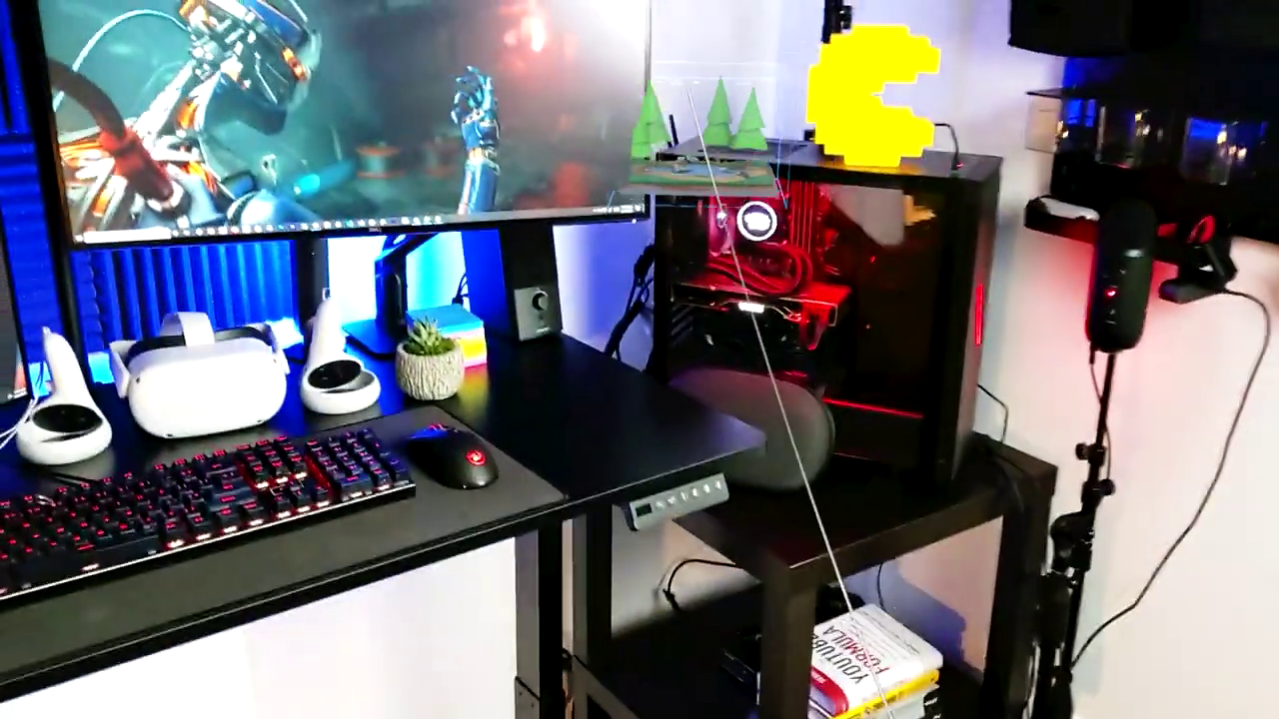
left_click_drag(689, 90, 620, 289)
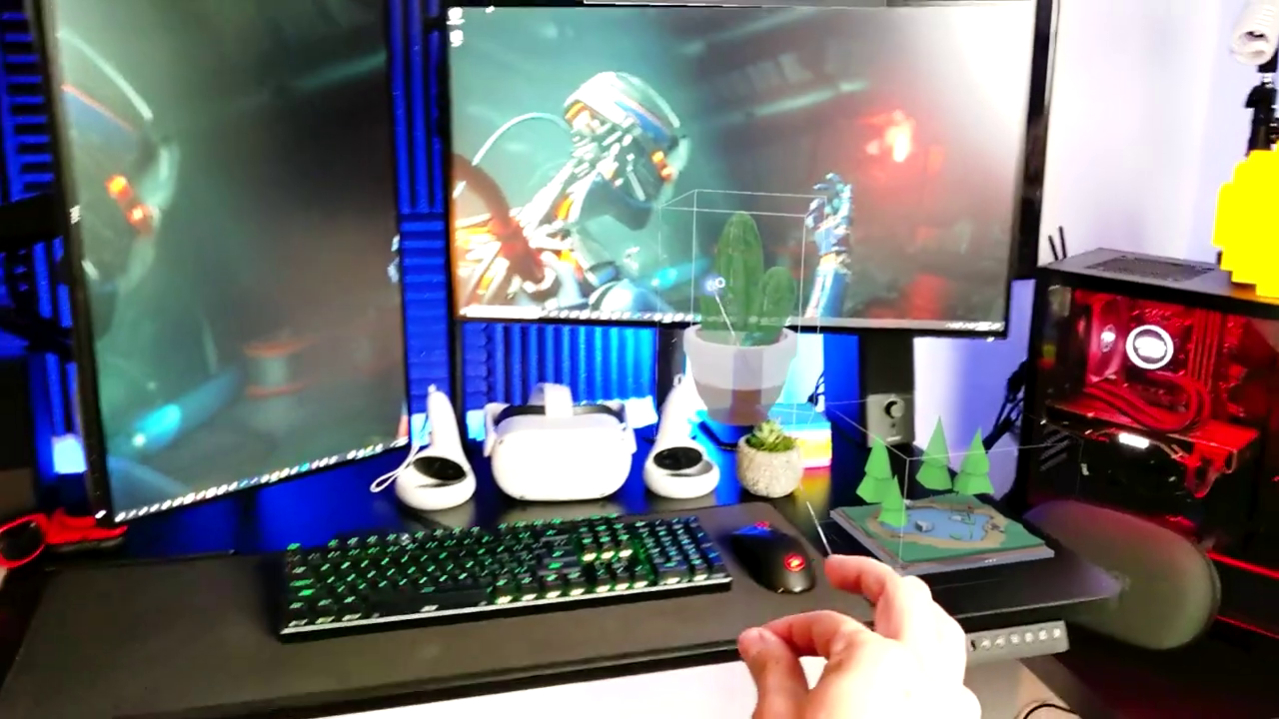
left_click_drag(715, 285, 673, 330)
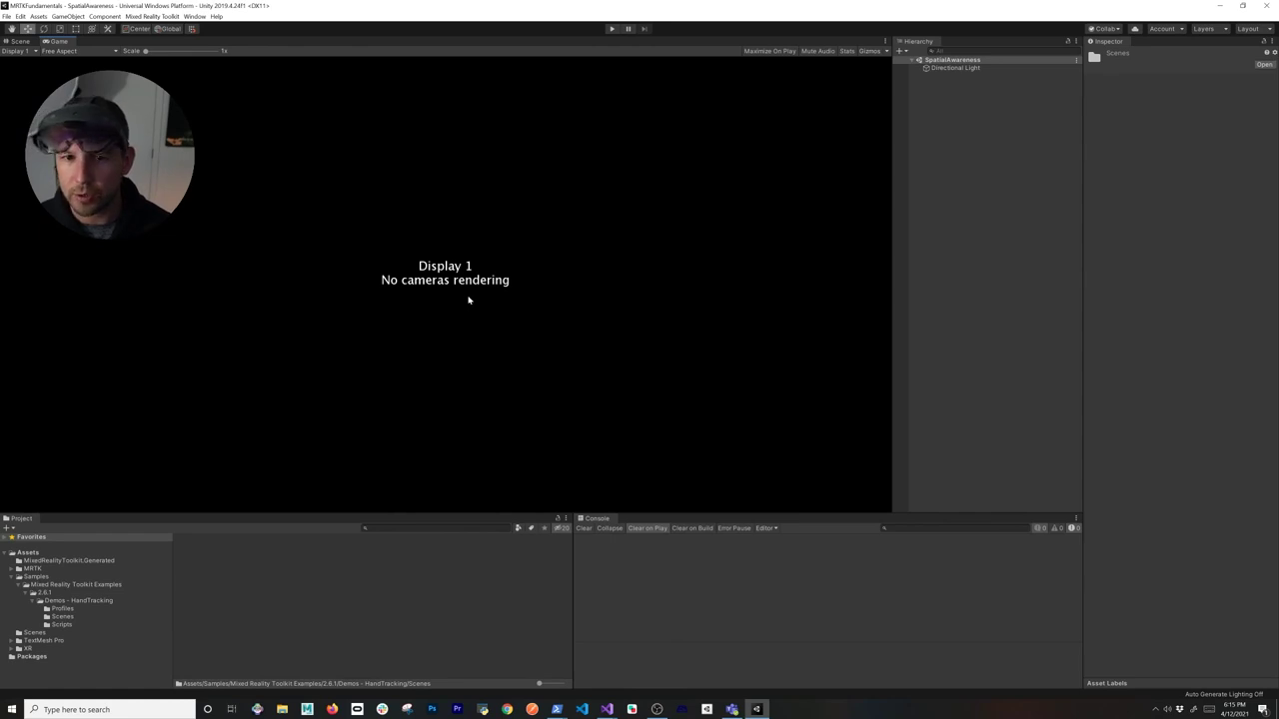
Add the Mixed Reality Toolkit to the SpatialAwareness scene with its default configuration and select the MixedRealityToolkit object.
left_click(152, 17)
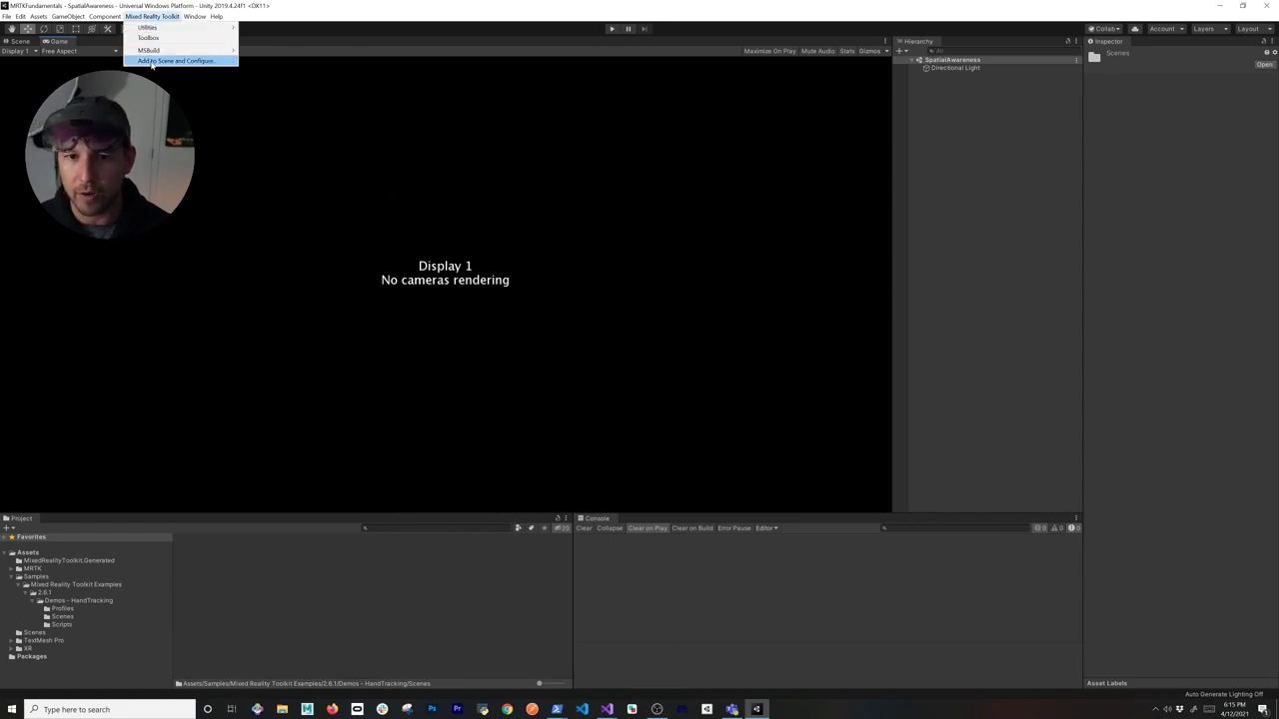
left_click(151, 61)
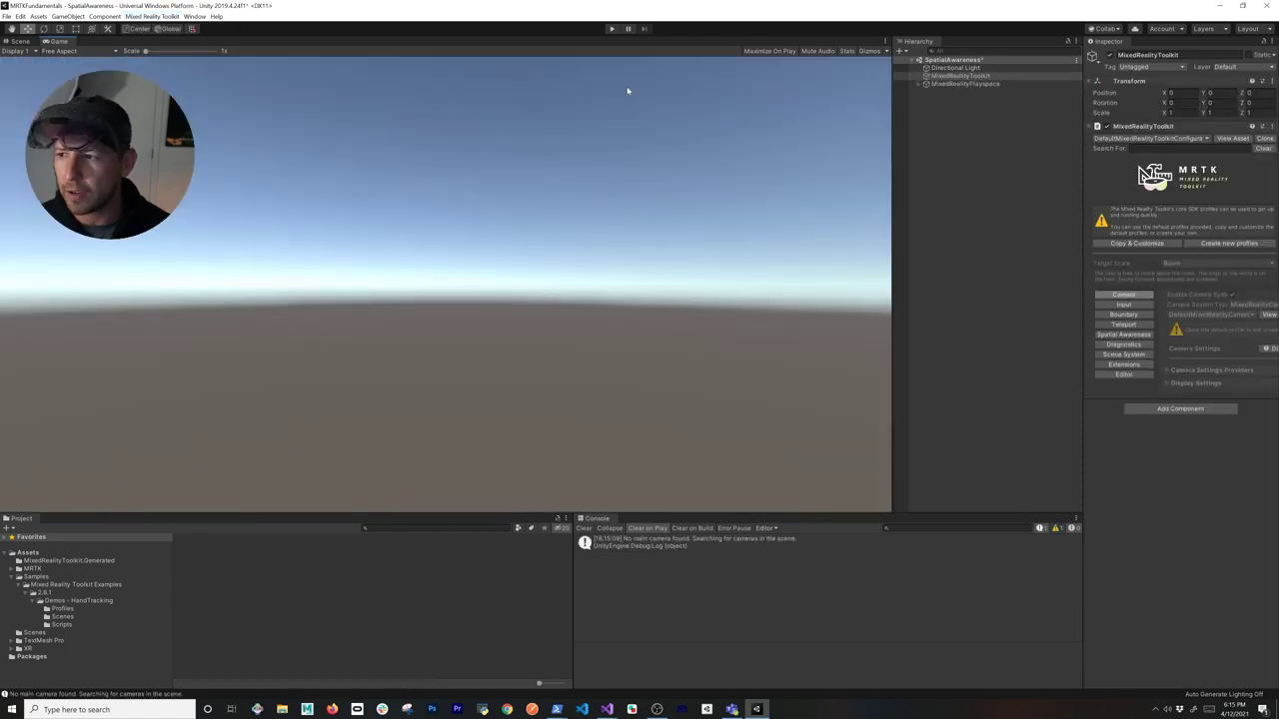
left_click(947, 77)
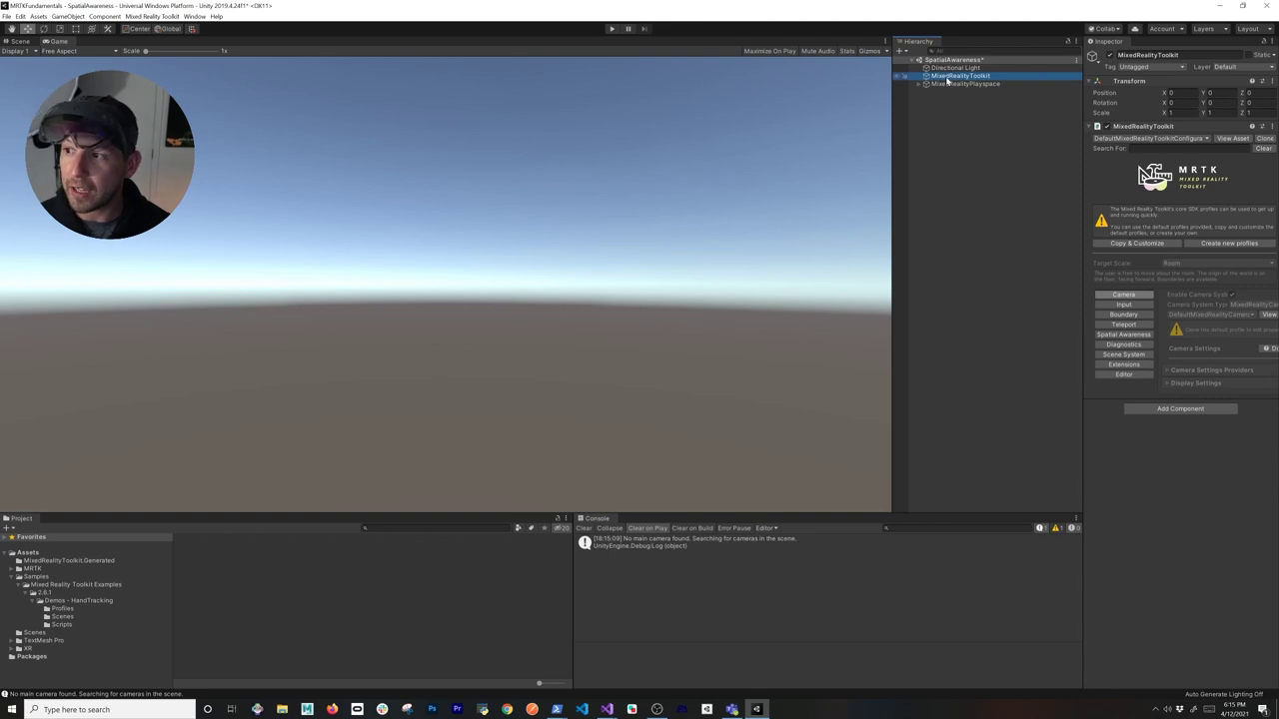
Expand MixedRealityPlayspace and examine the components of its Main Camera and of the playspace object in a wider Inspector.
left_click(919, 84)
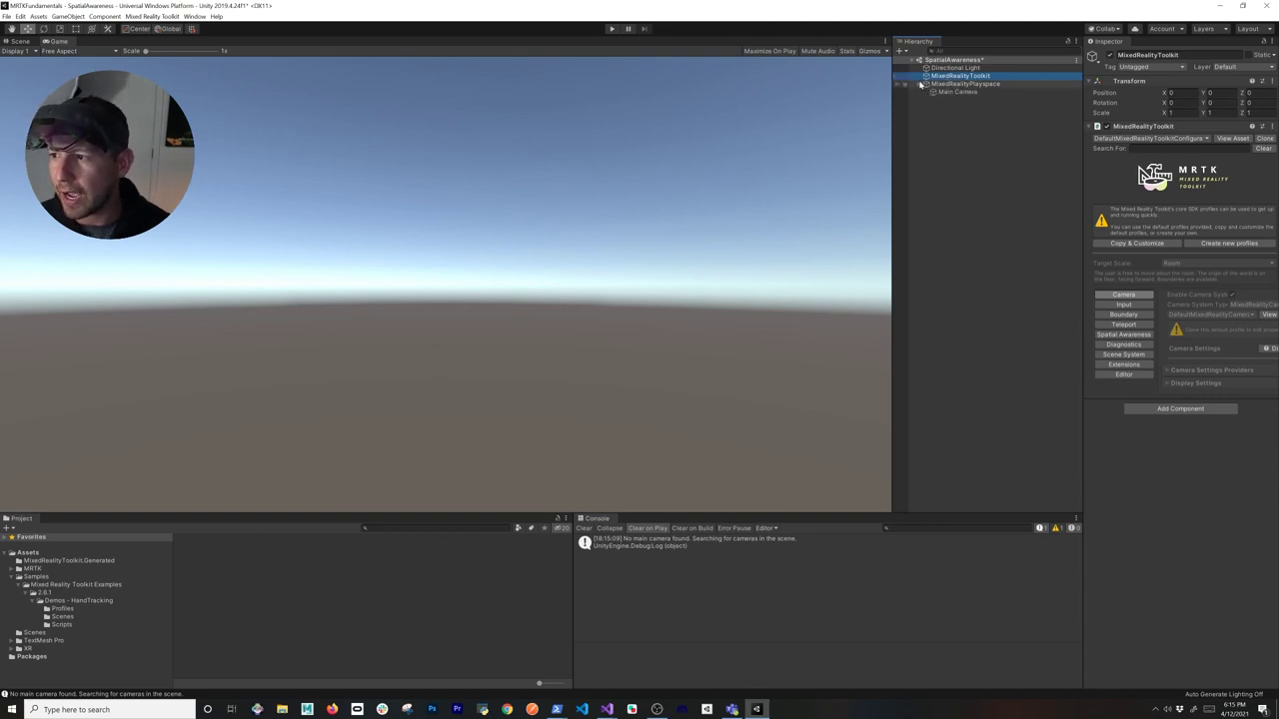
left_click(944, 92)
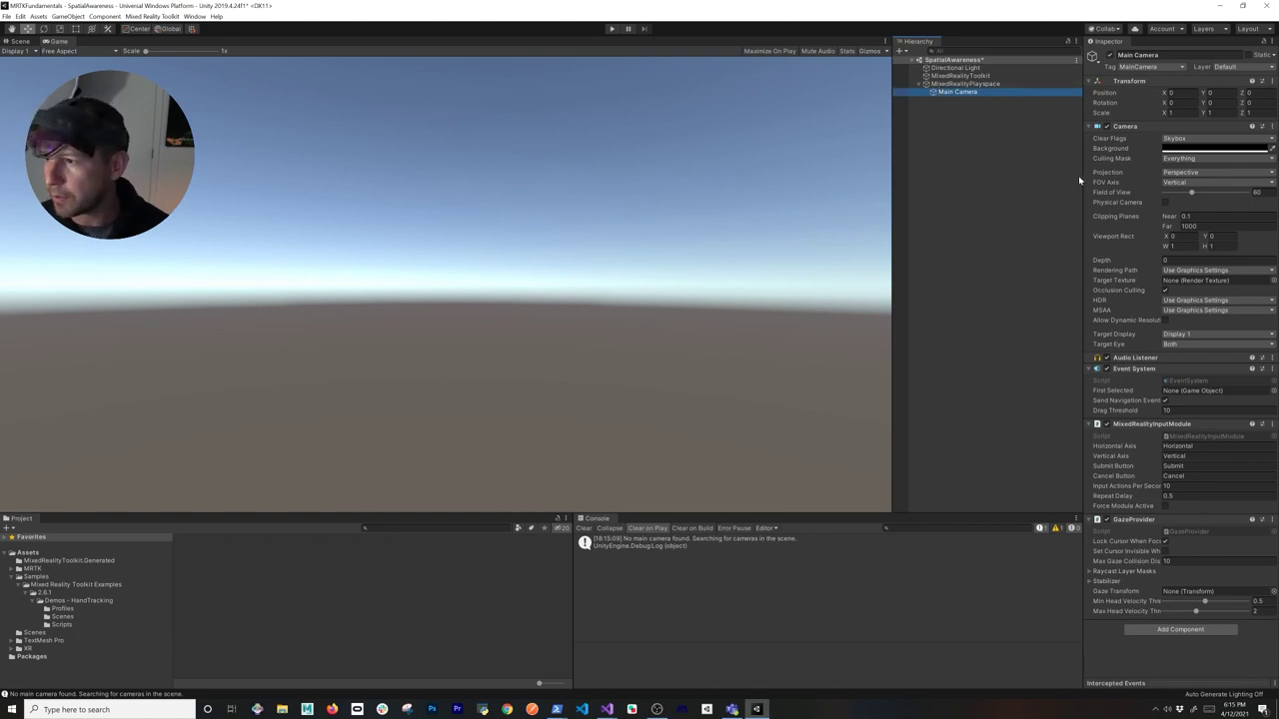
left_click_drag(1080, 174, 930, 150)
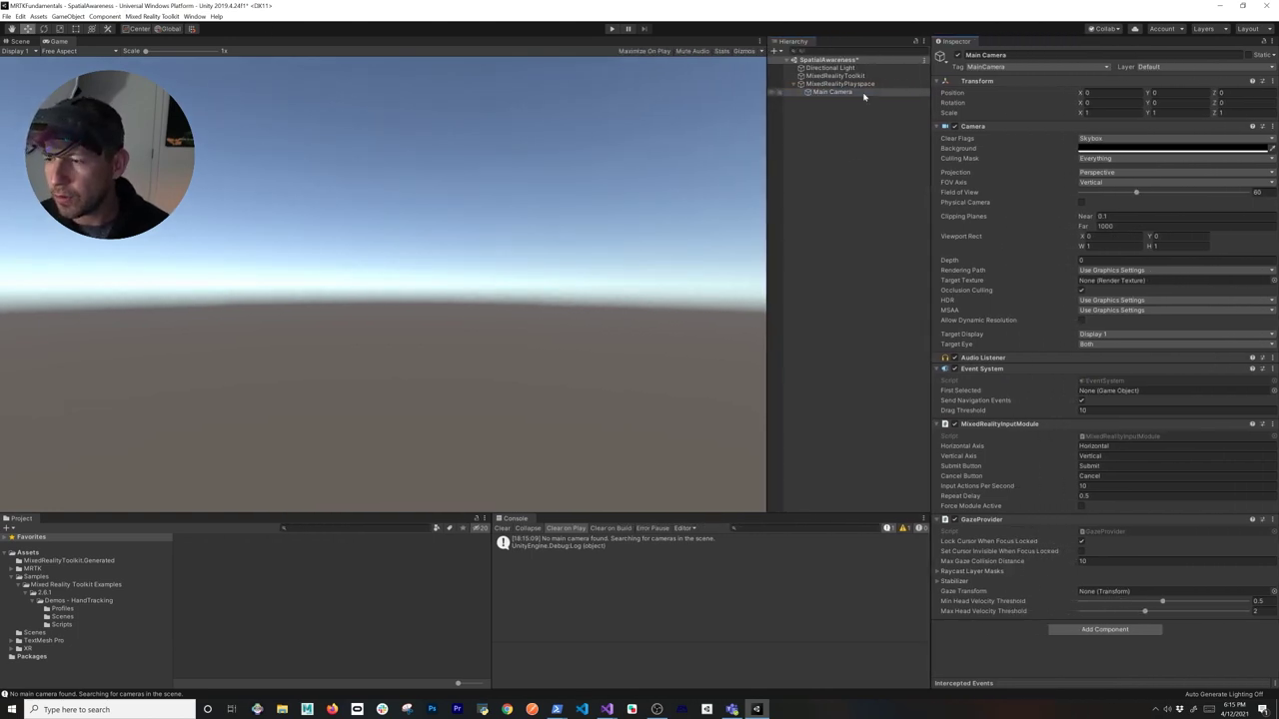
left_click(862, 85)
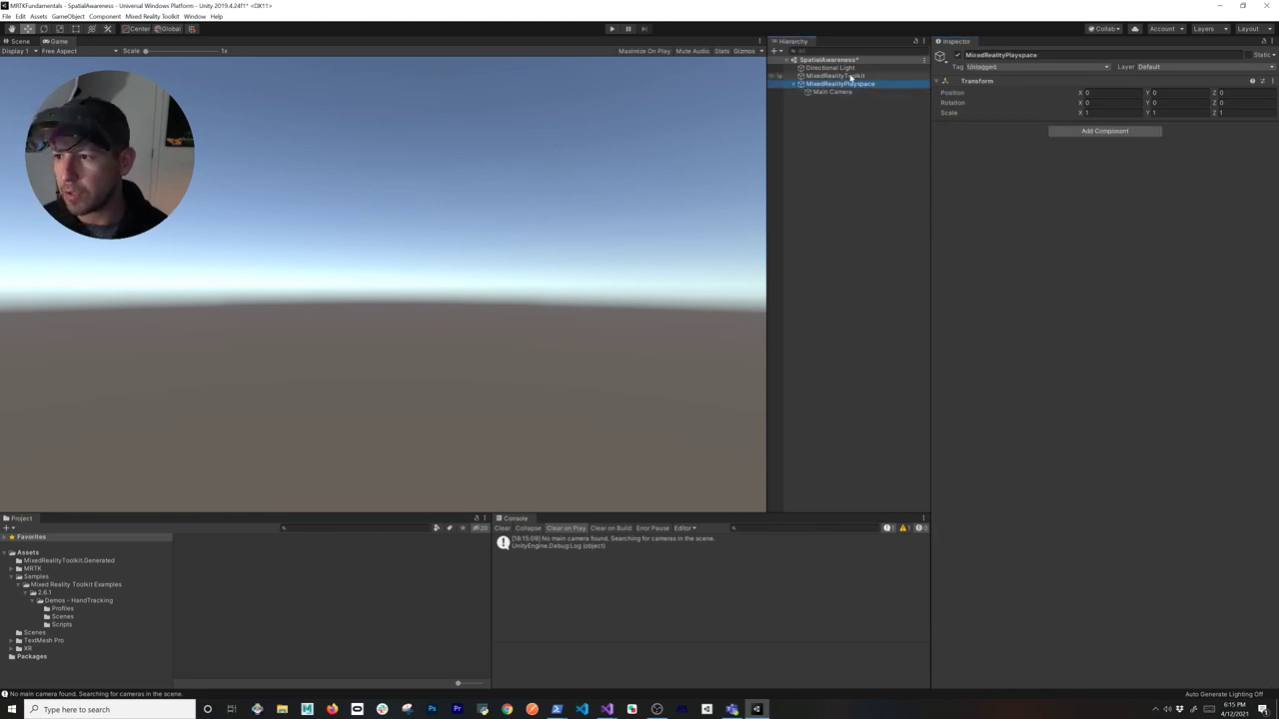
Assign DefaultHololens2XRSDKConfigurationProfile to the MixedRealityToolkit object and save the scene.
left_click(844, 76)
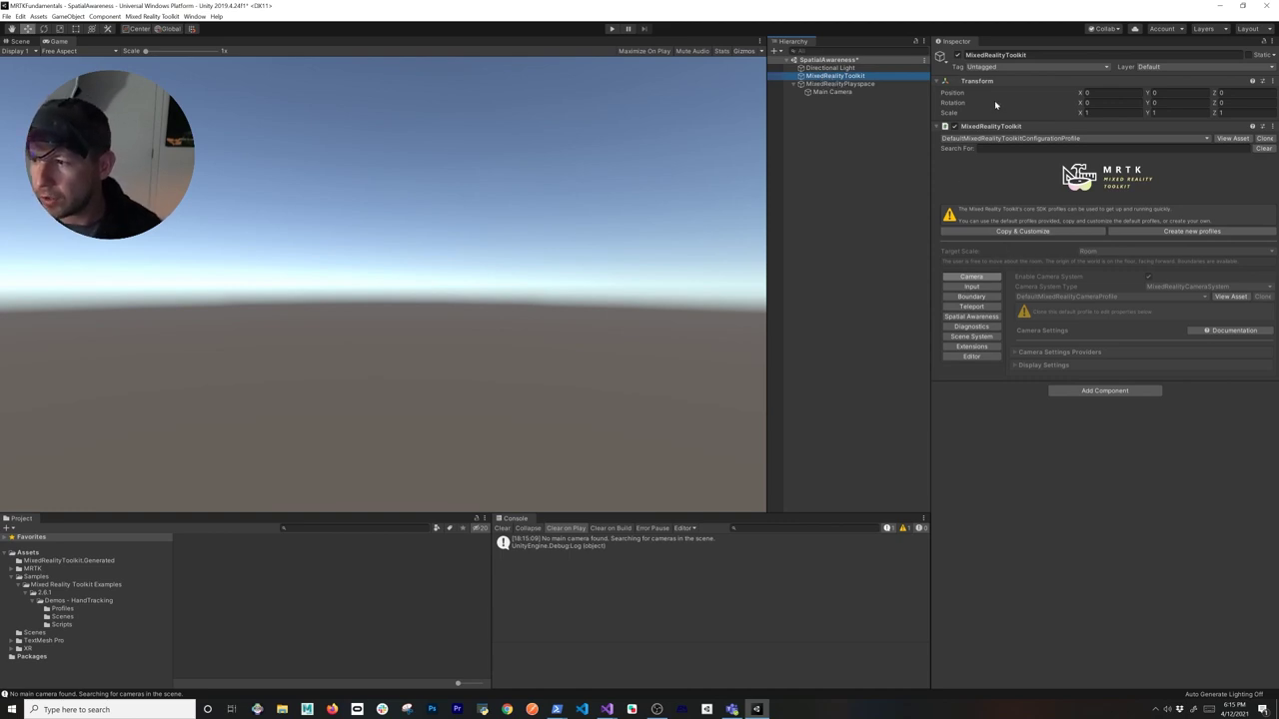
left_click(956, 139)
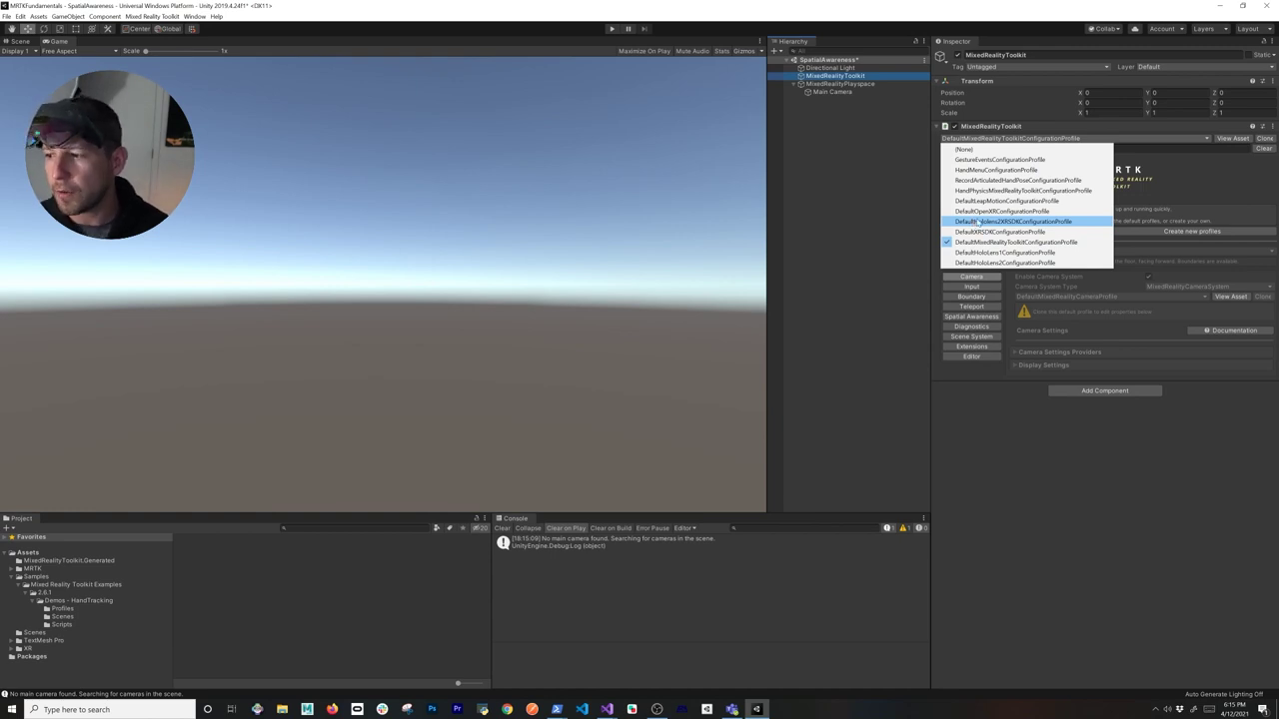
left_click(984, 221)
key("ctrl+s")
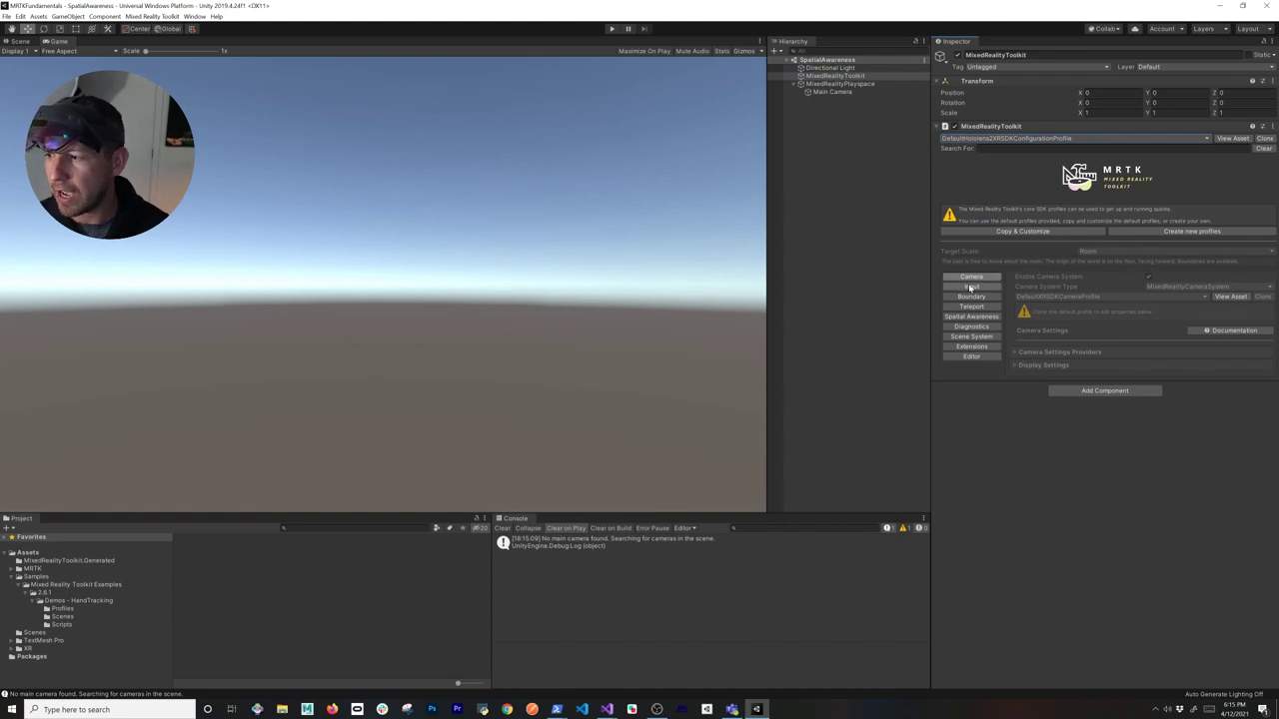
Look through the toolkit profile's Input, Boundary, Teleport and Spatial Awareness settings.
left_click(970, 287)
left_click(970, 296)
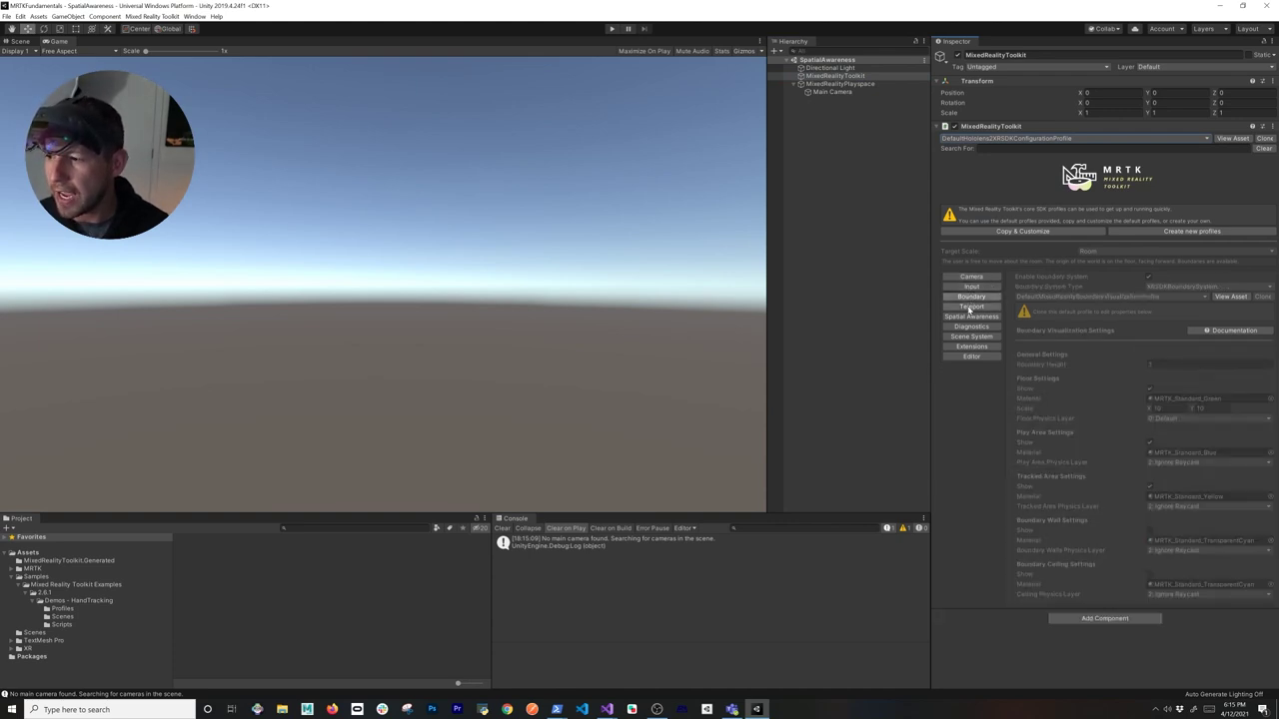
left_click(970, 307)
left_click(970, 316)
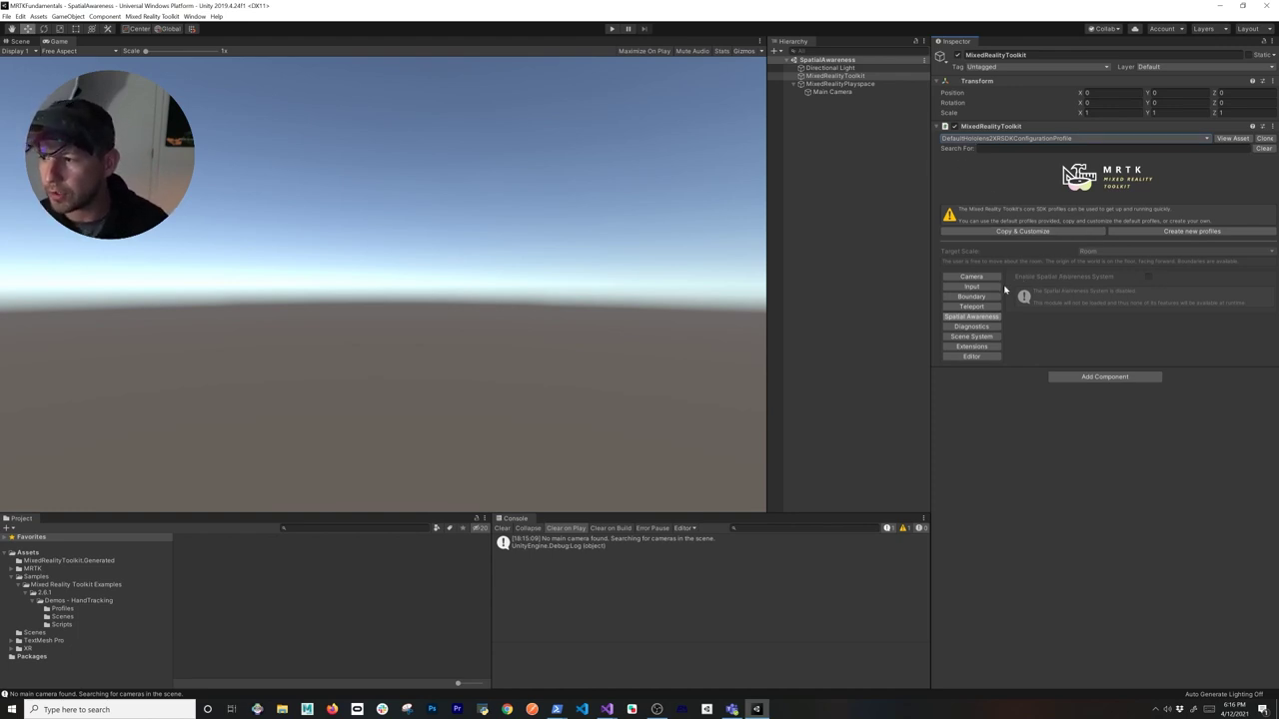
Clone the HoloLens 2 configuration profile into CustomProfiles as SpatialAwarenessMixedRealityToolkitConfigurationProfile and save the scene.
left_click(1033, 232)
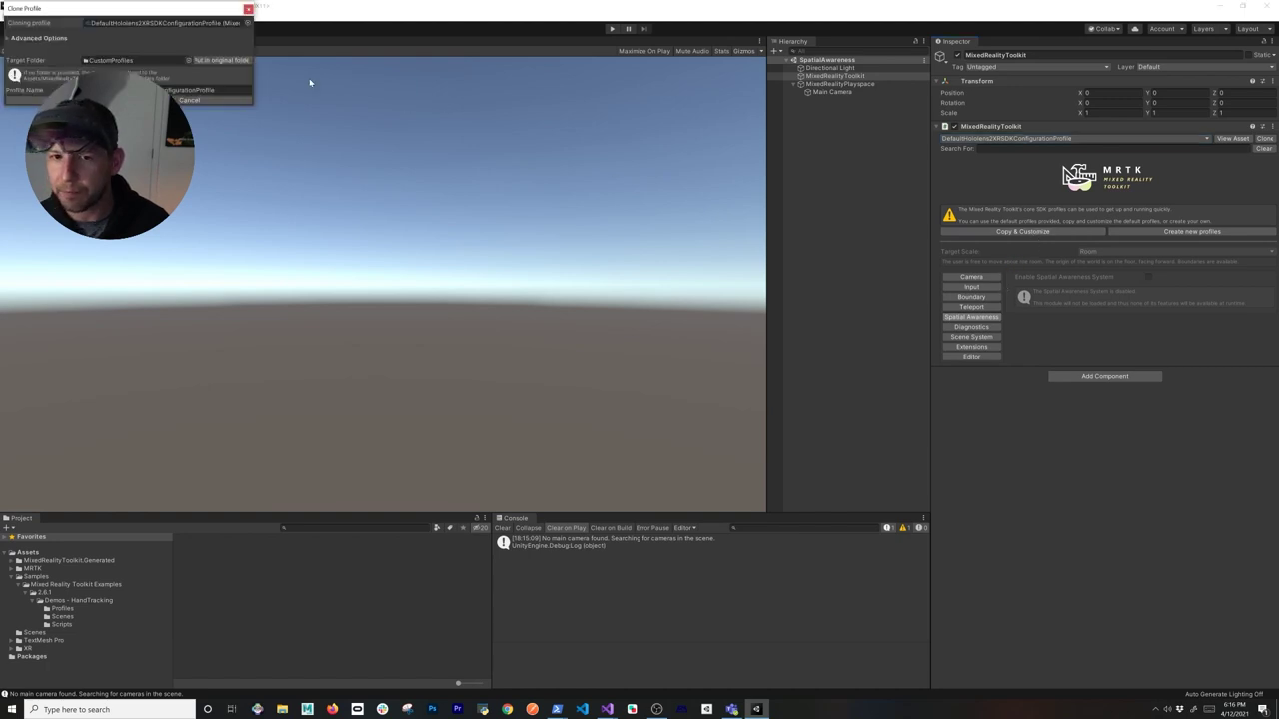
left_click_drag(139, 4, 782, 190)
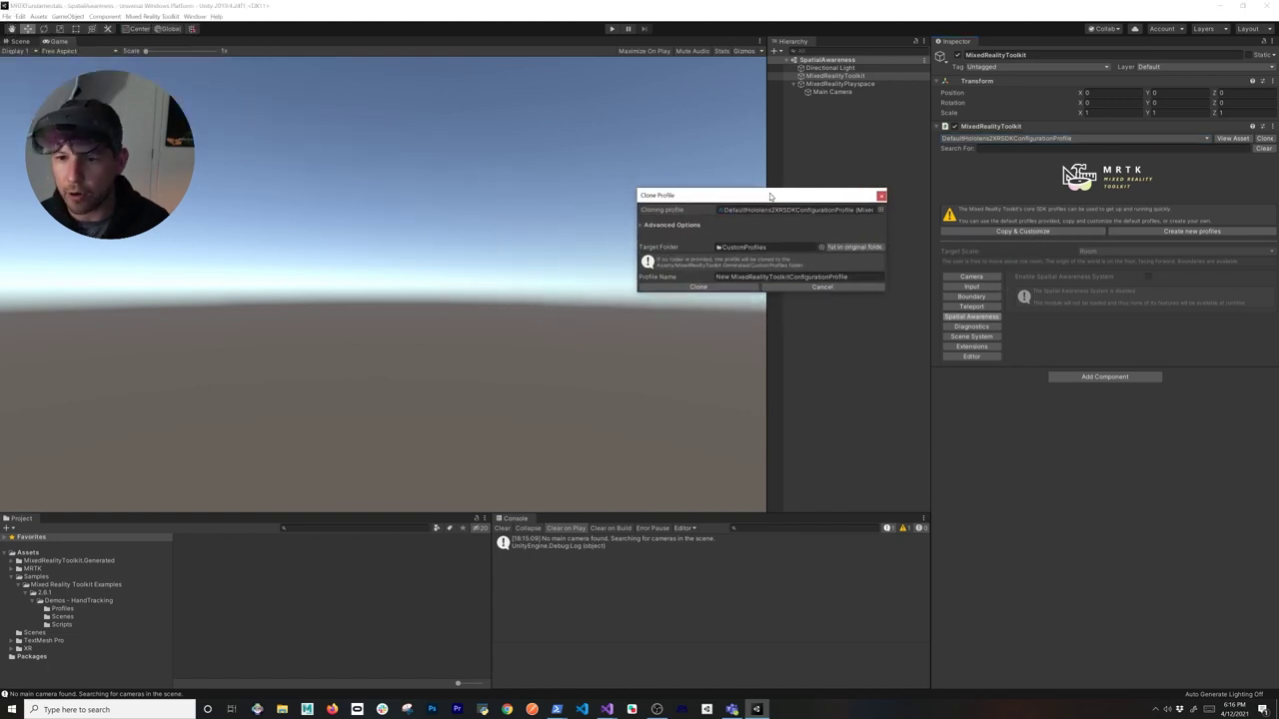
left_click(740, 276)
double_click(728, 274)
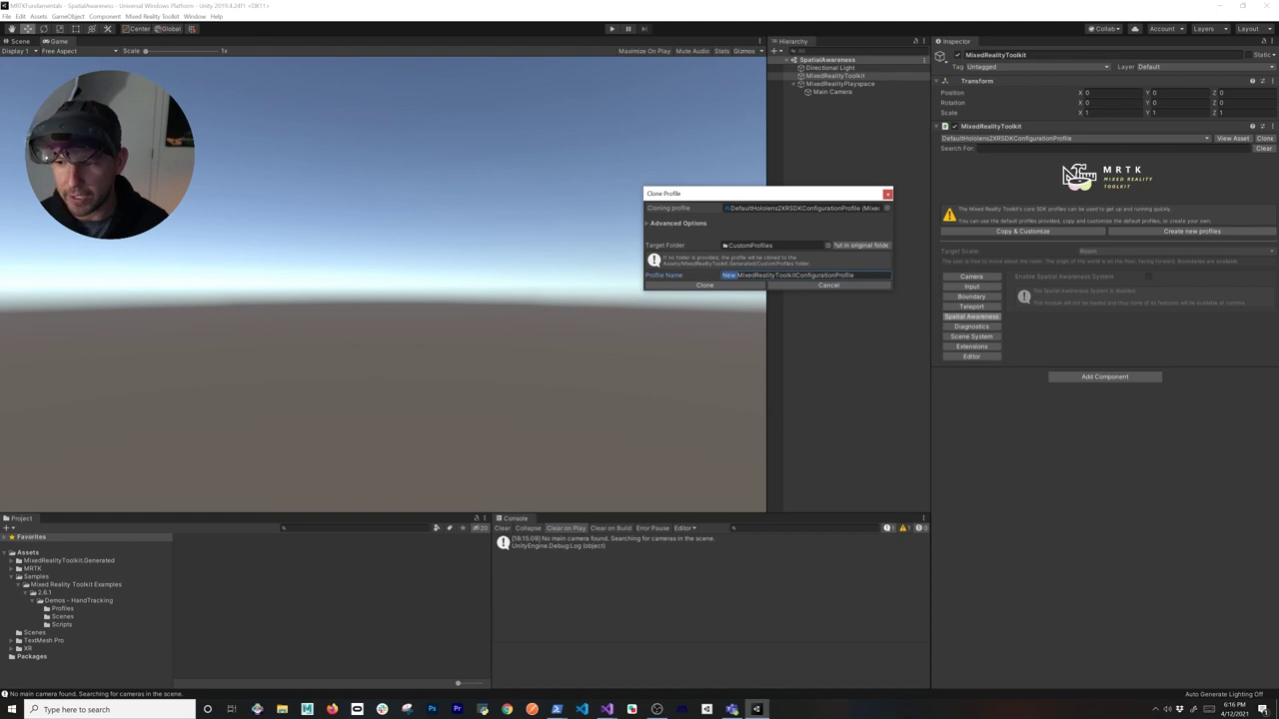
type("HoloLens2")
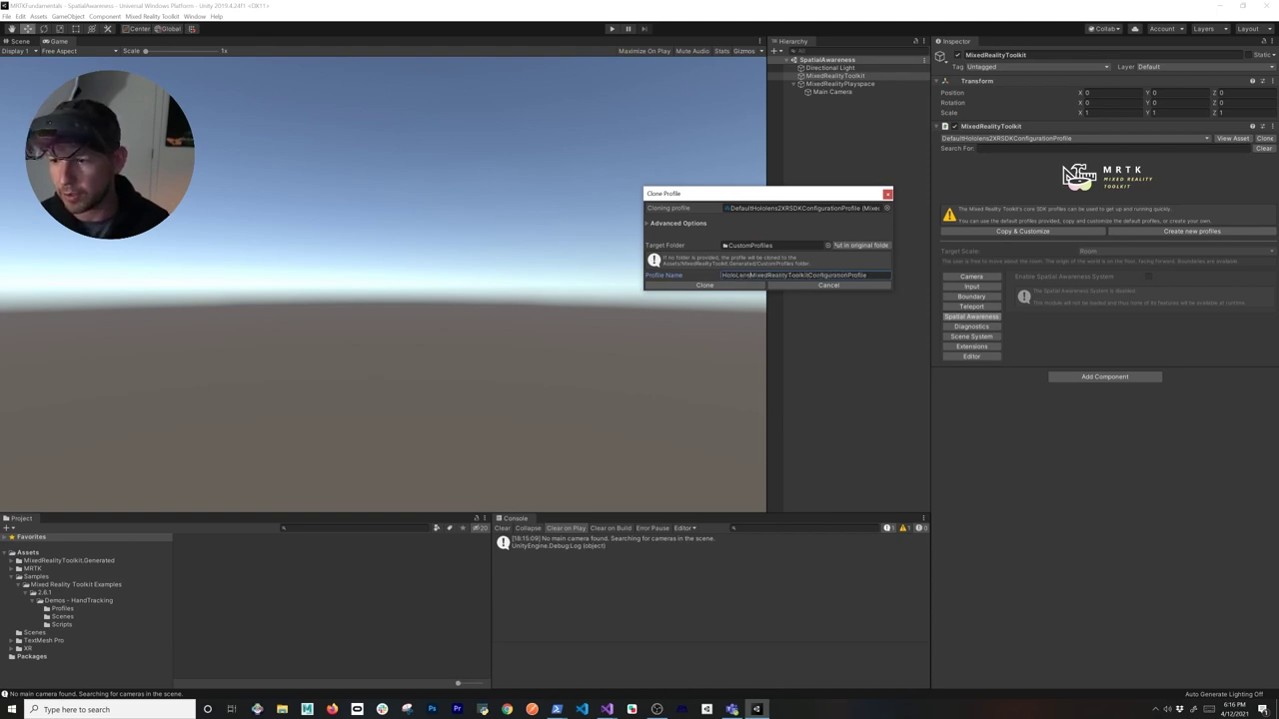
key("shift+Home")
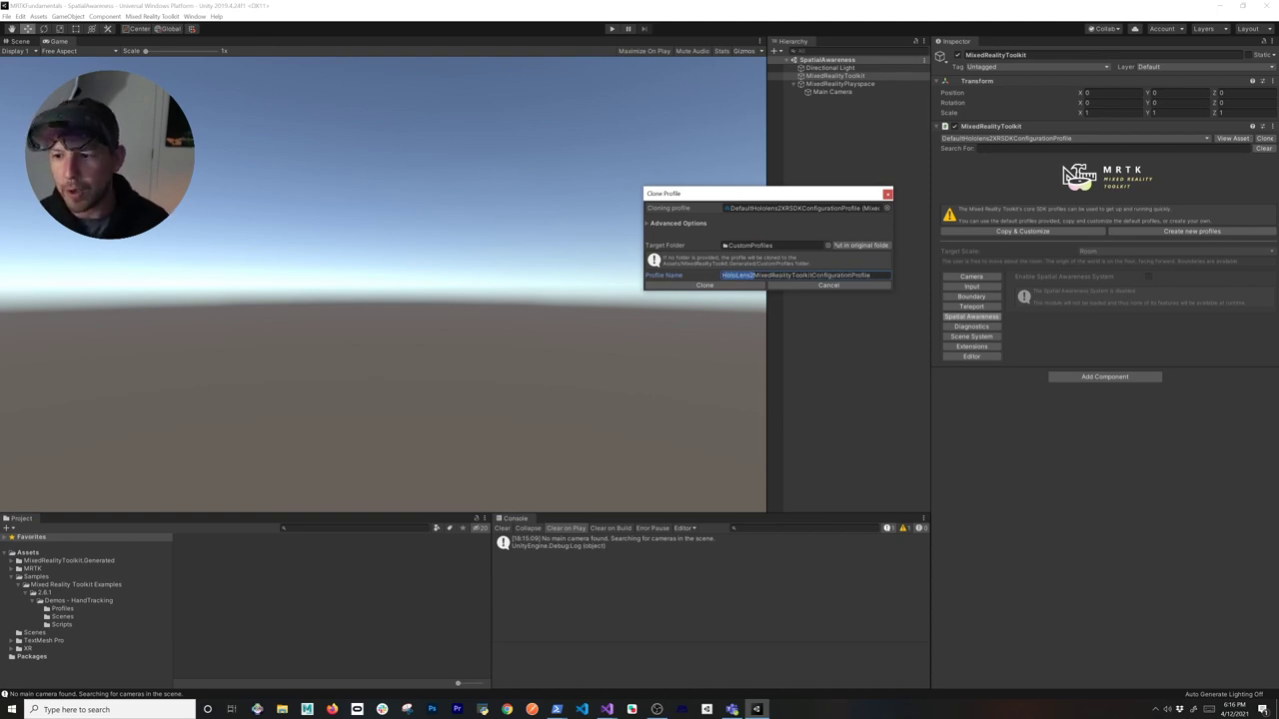
type("SpatialAware")
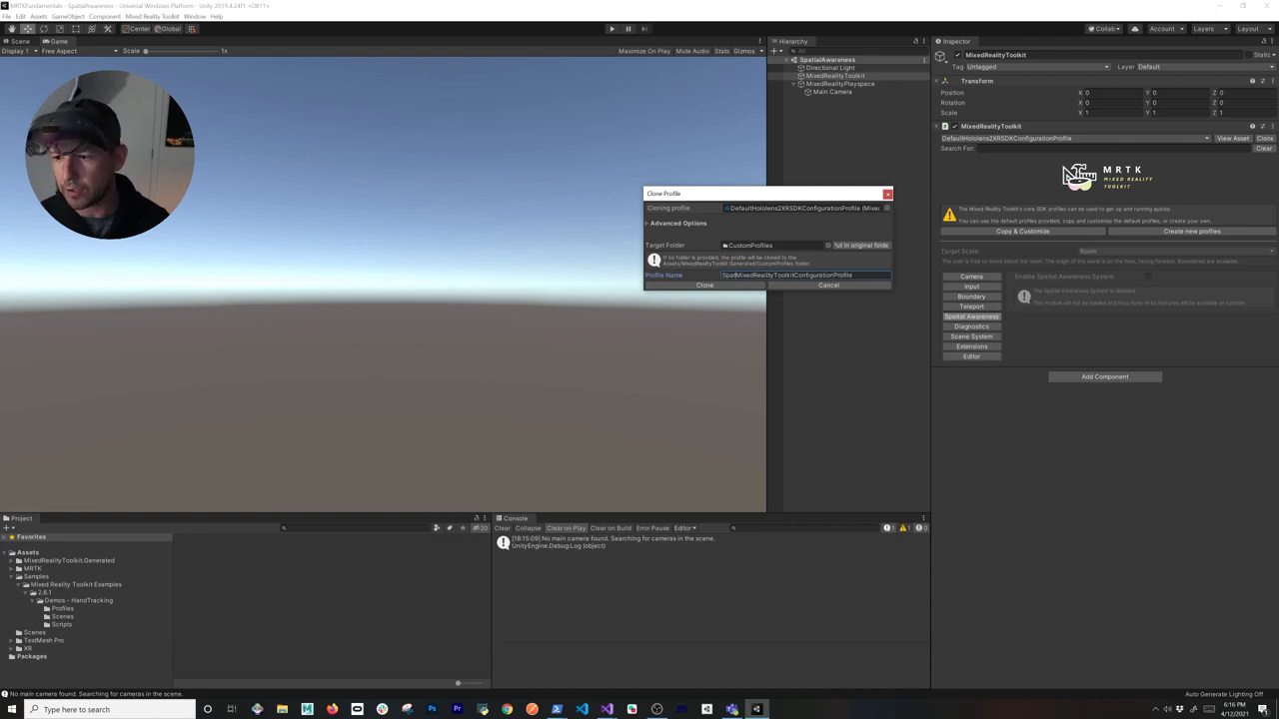
type("ness")
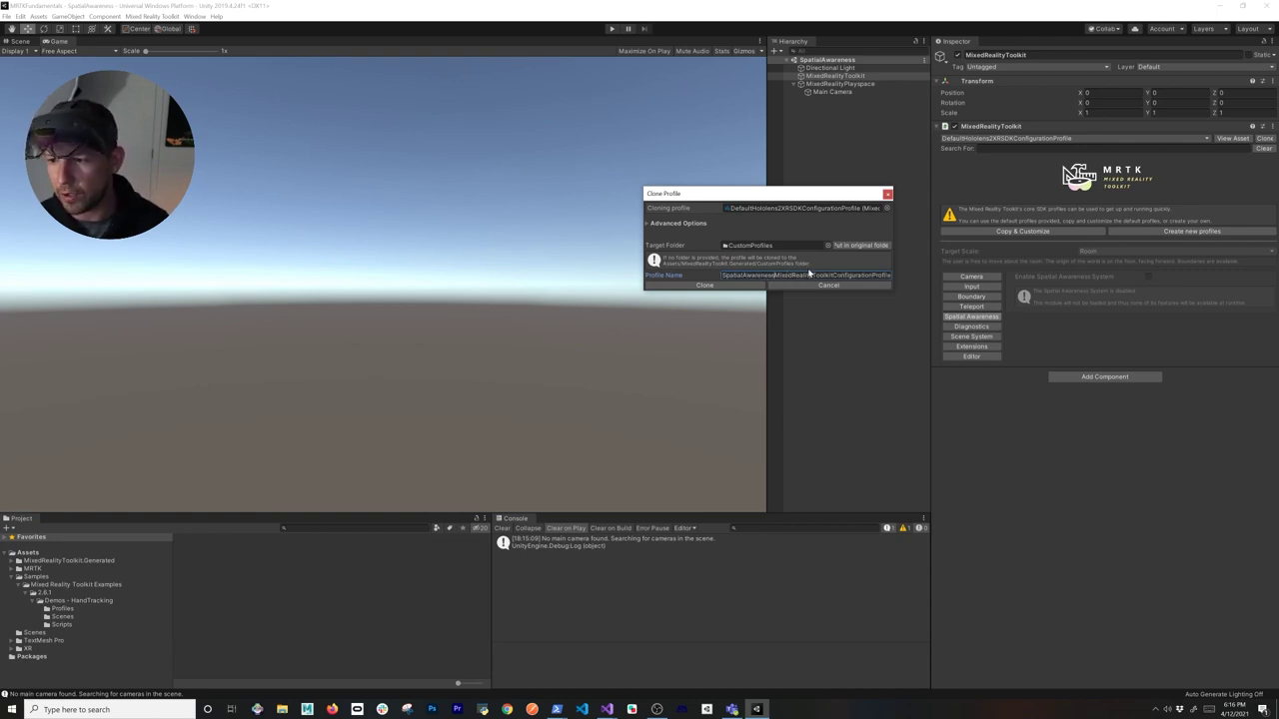
left_click(715, 287)
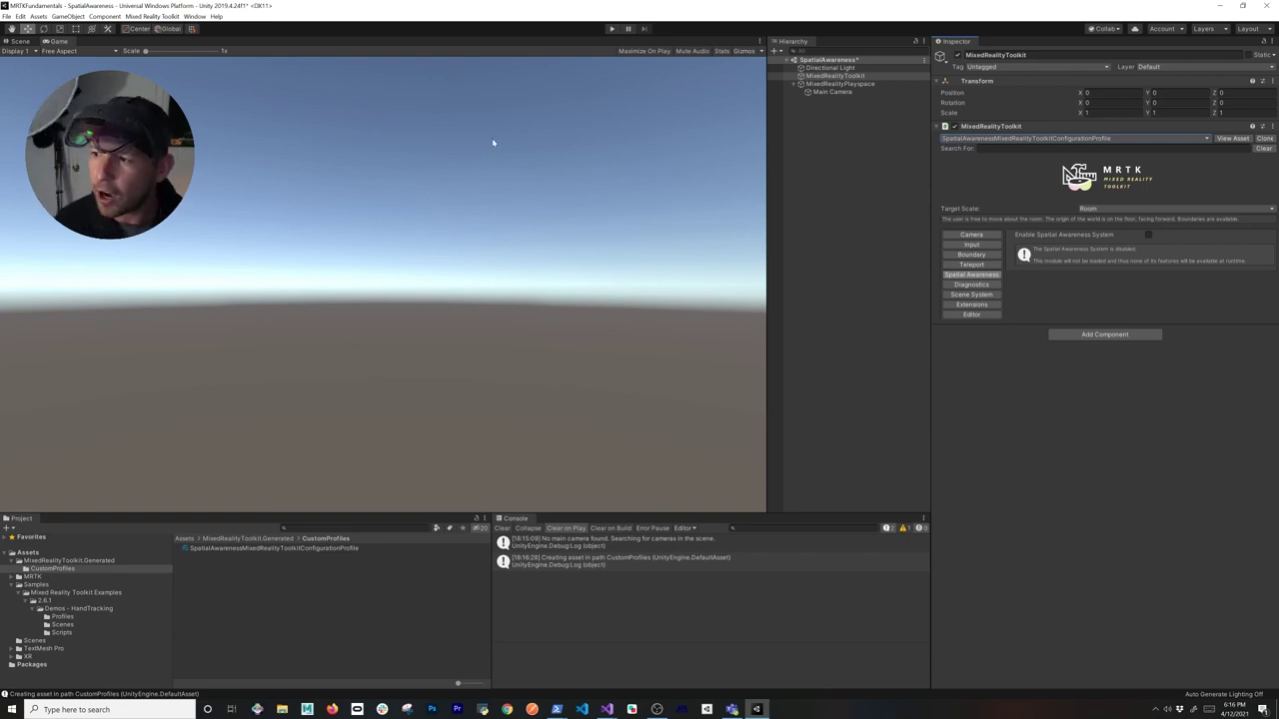
key("ctrl+s")
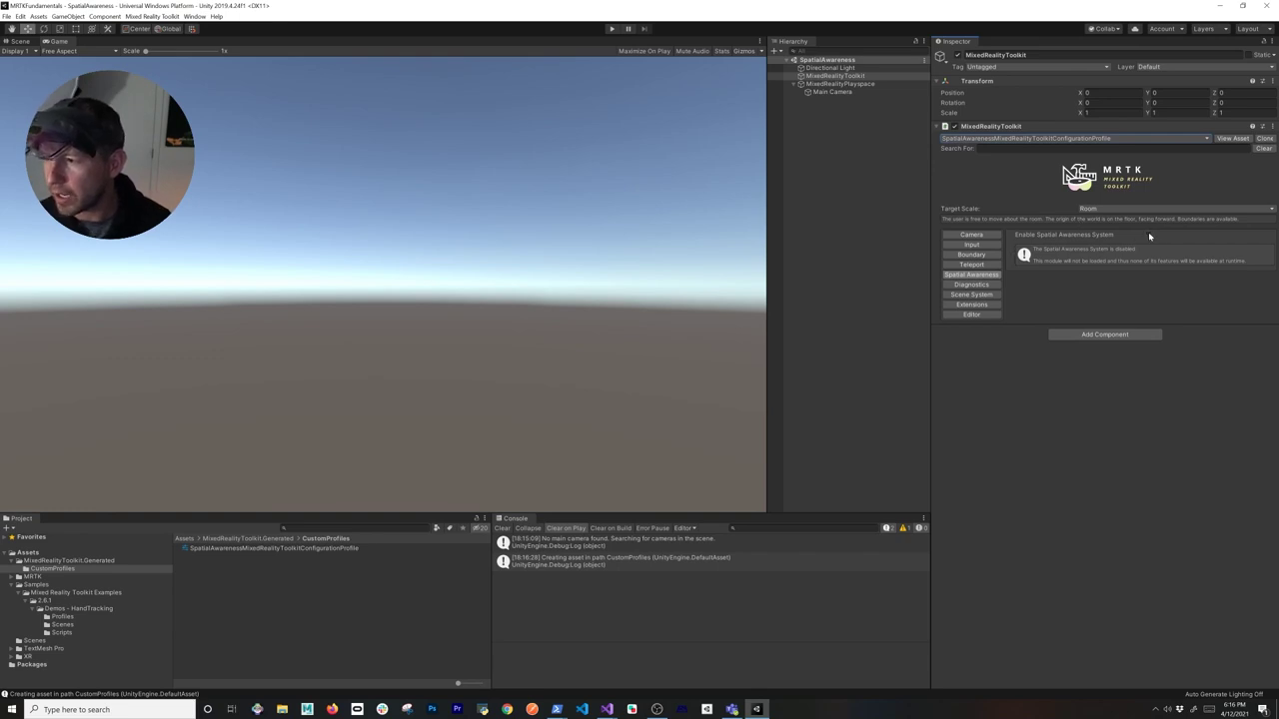
Enable the Spatial Awareness System with DefaultXRSDKSpatialAwarenessSystemProfile as its profile.
left_click(1147, 234)
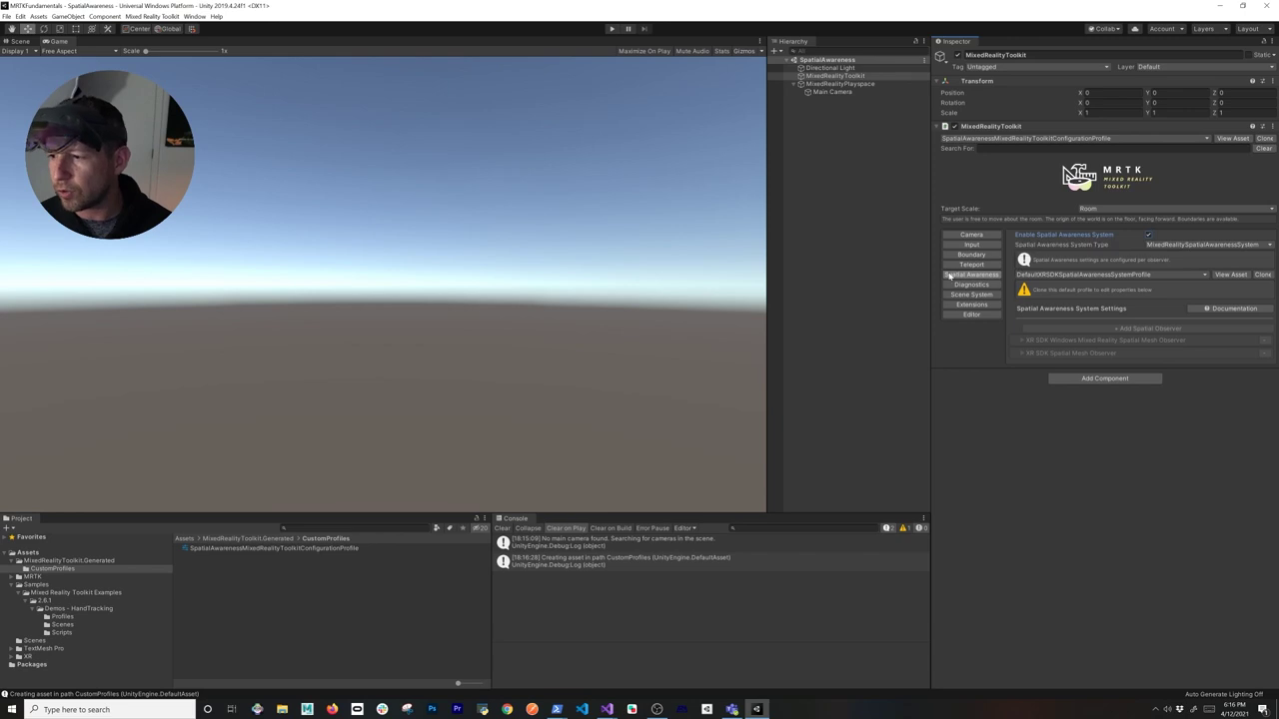
left_click_drag(929, 279, 799, 274)
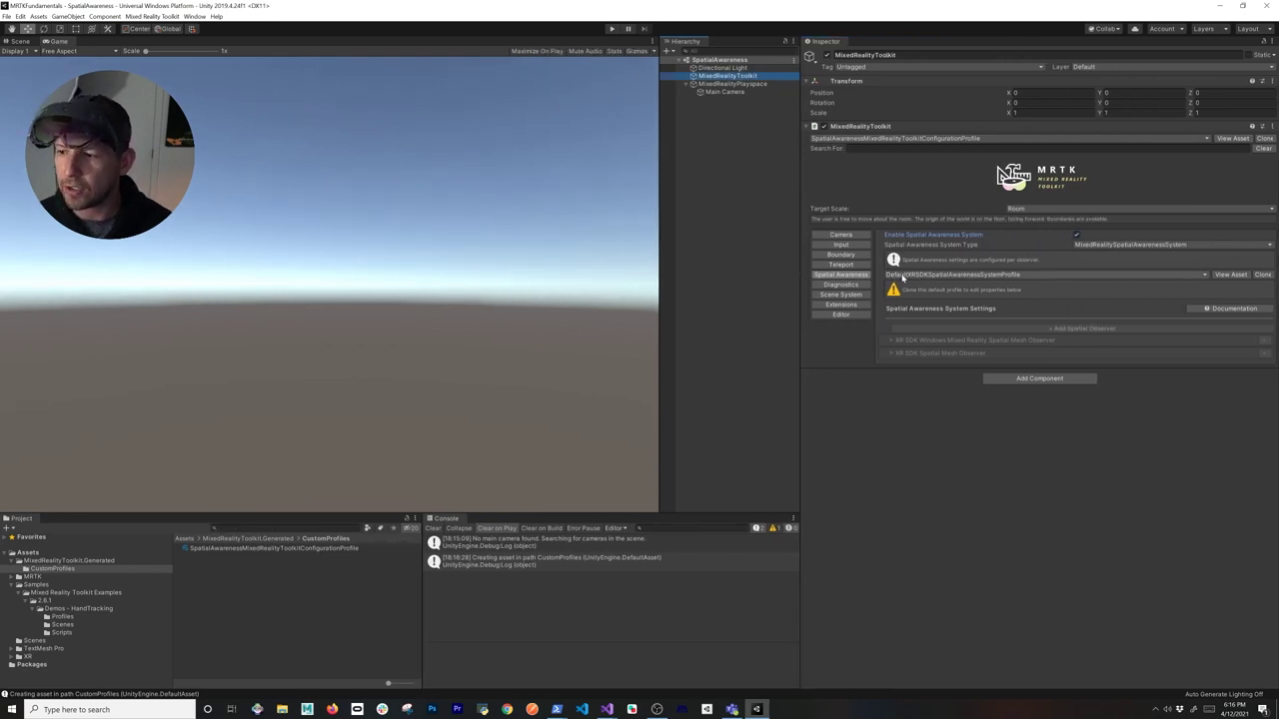
left_click(902, 276)
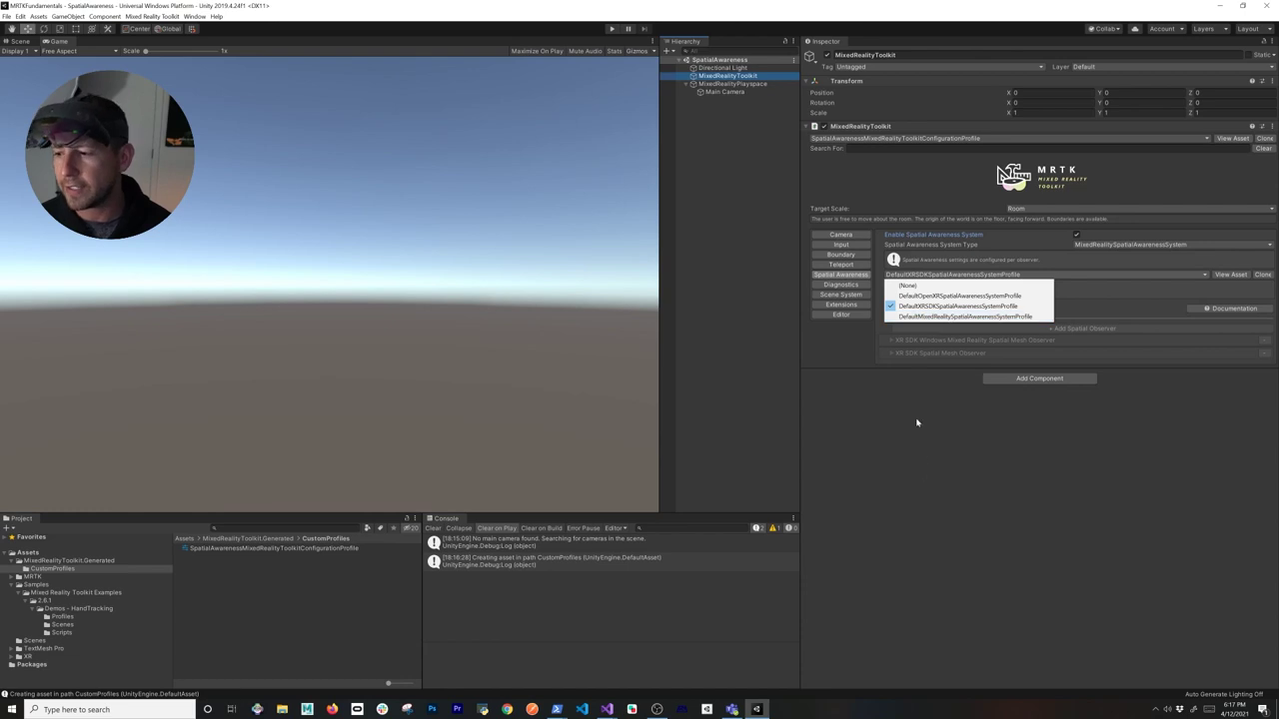
left_click(955, 307)
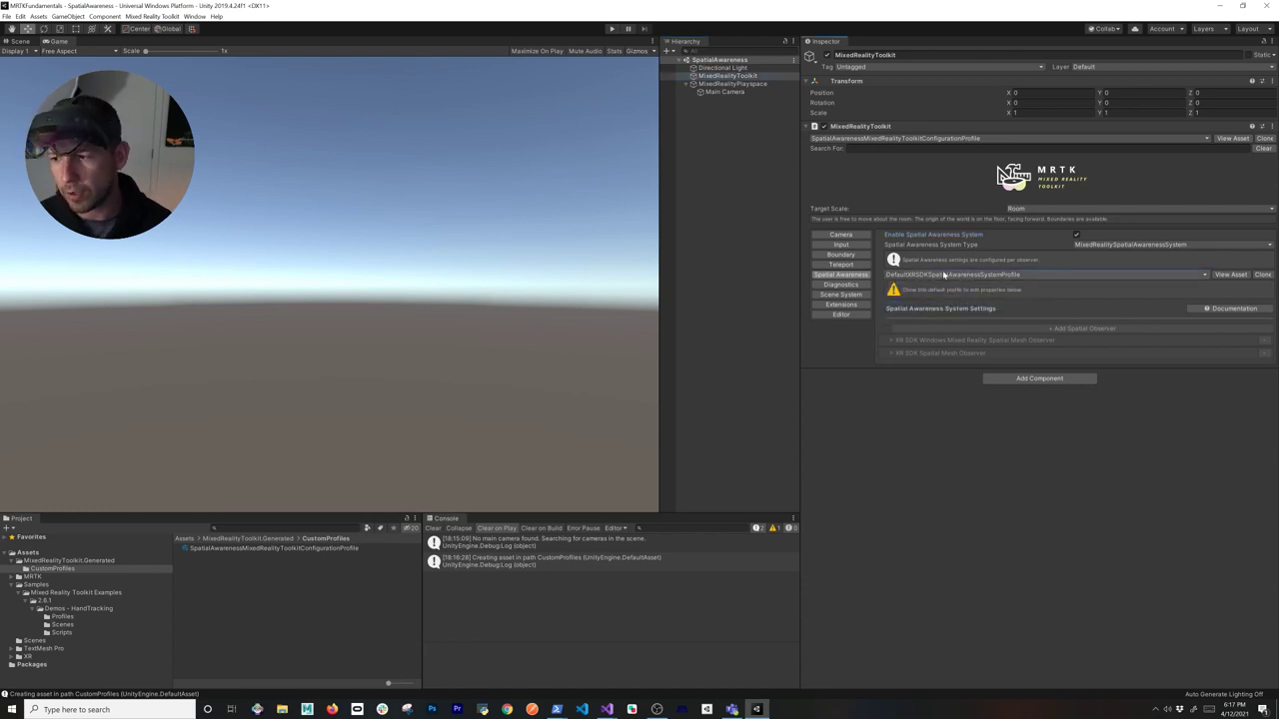
Clone the default spatial awareness system profile into CustomProfiles as SpatialAwarenessMixedRealitySpatialAwarenessSystemProfile.
left_click(1263, 275)
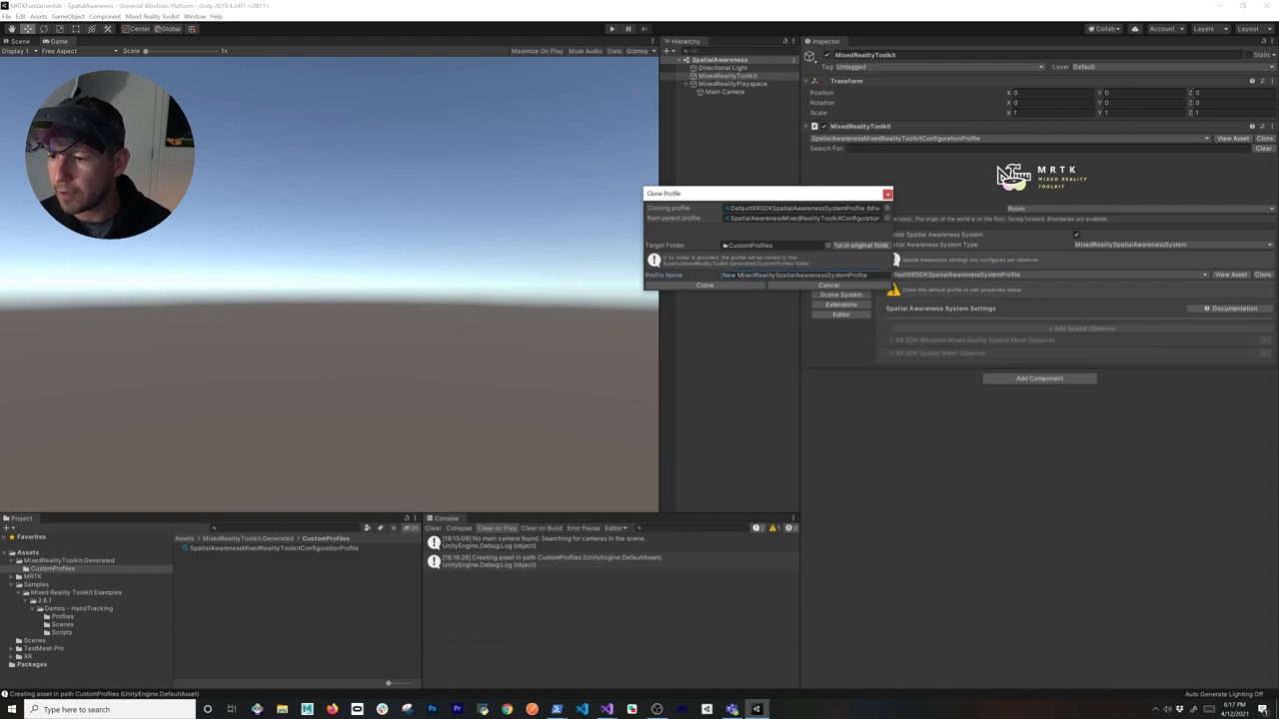
double_click(729, 275)
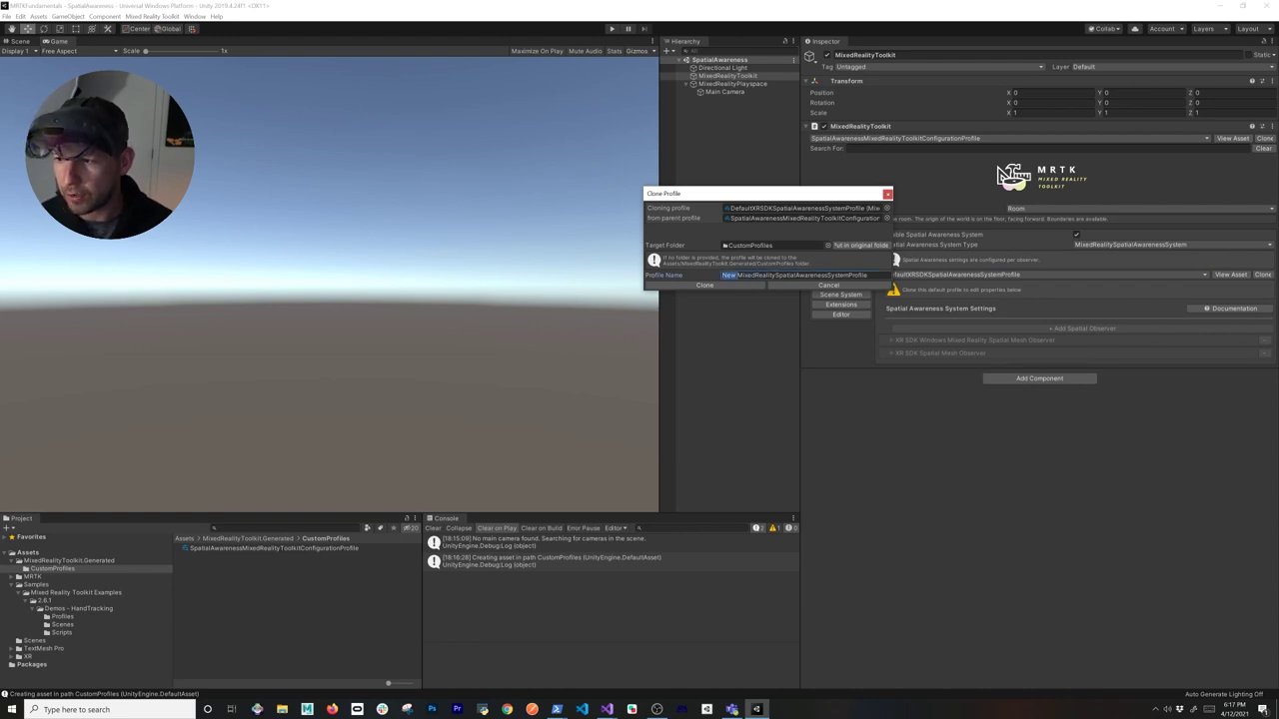
type("SpatialAwaren")
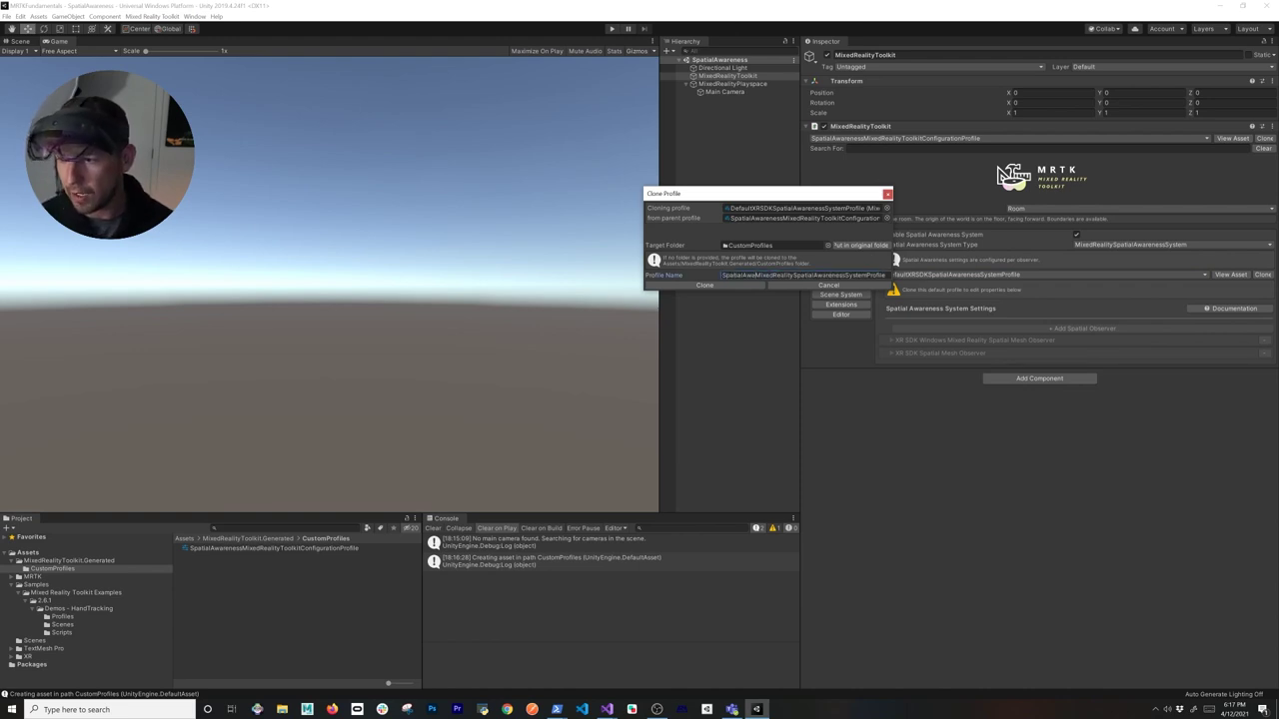
type("ess")
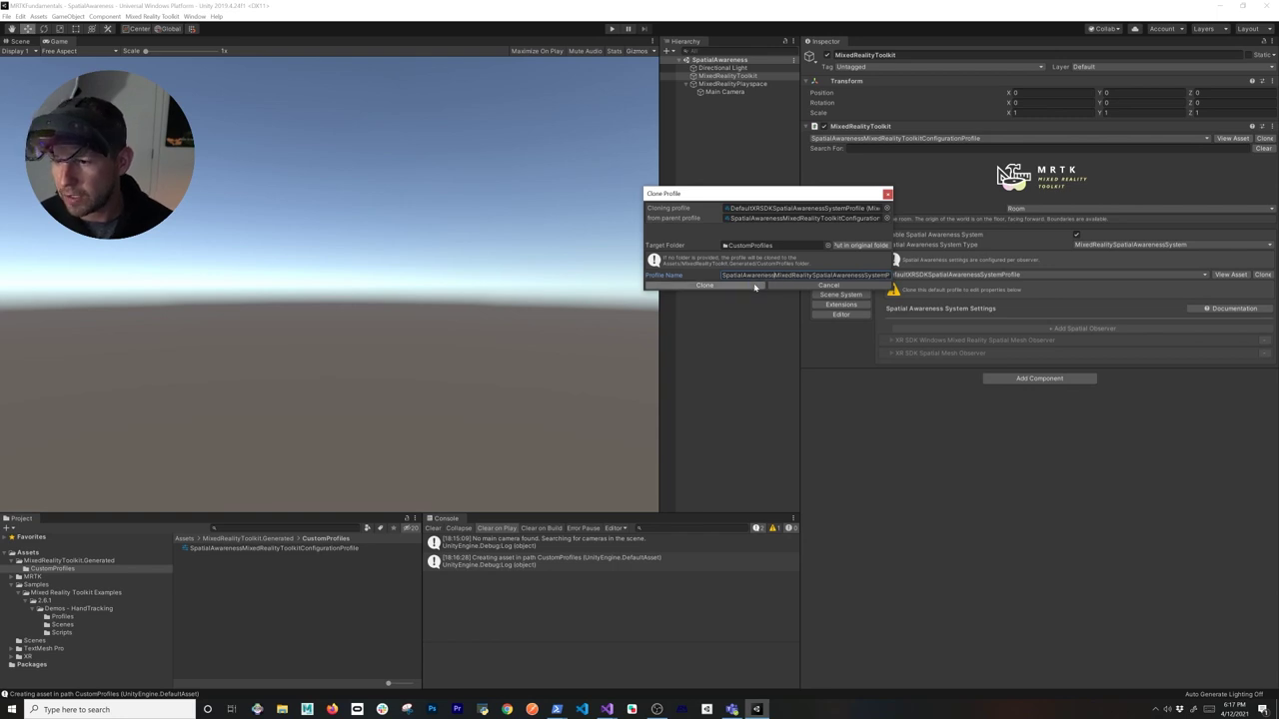
left_click(752, 286)
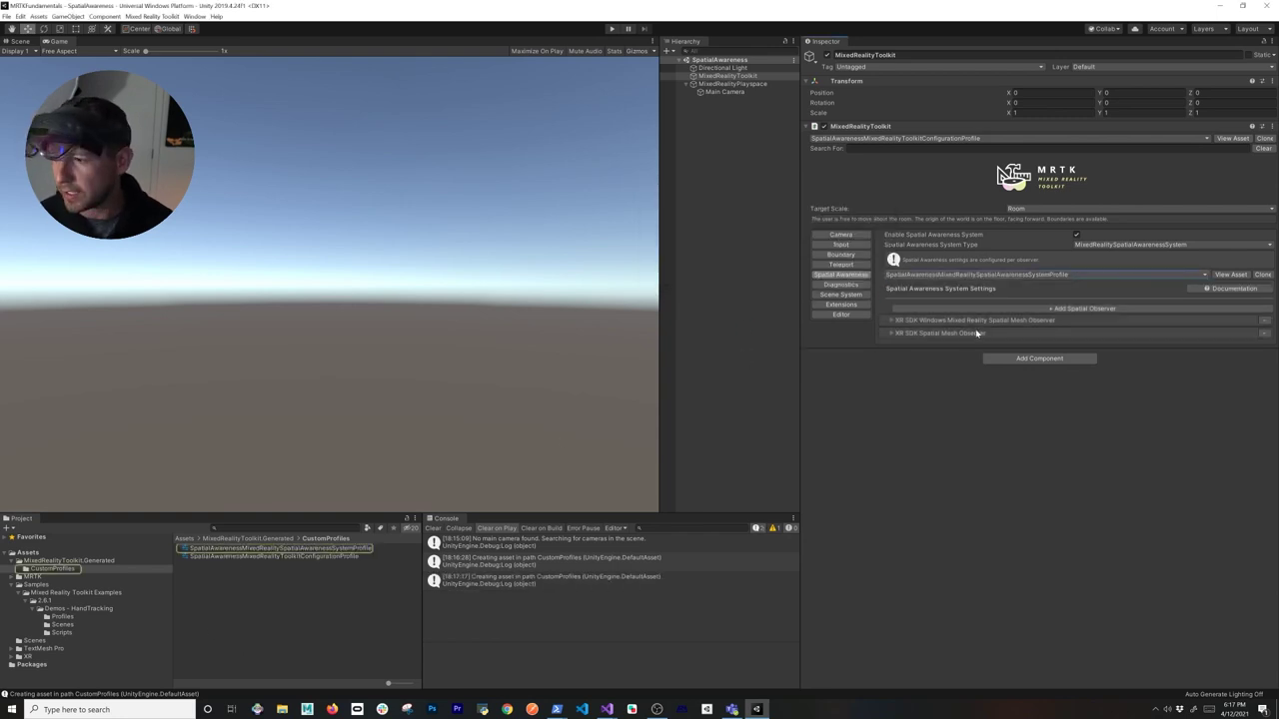
Expand the XR SDK Windows Mixed Reality Spatial Mesh Observer and the XR SDK Spatial Mesh Observer to examine their settings.
left_click(898, 322)
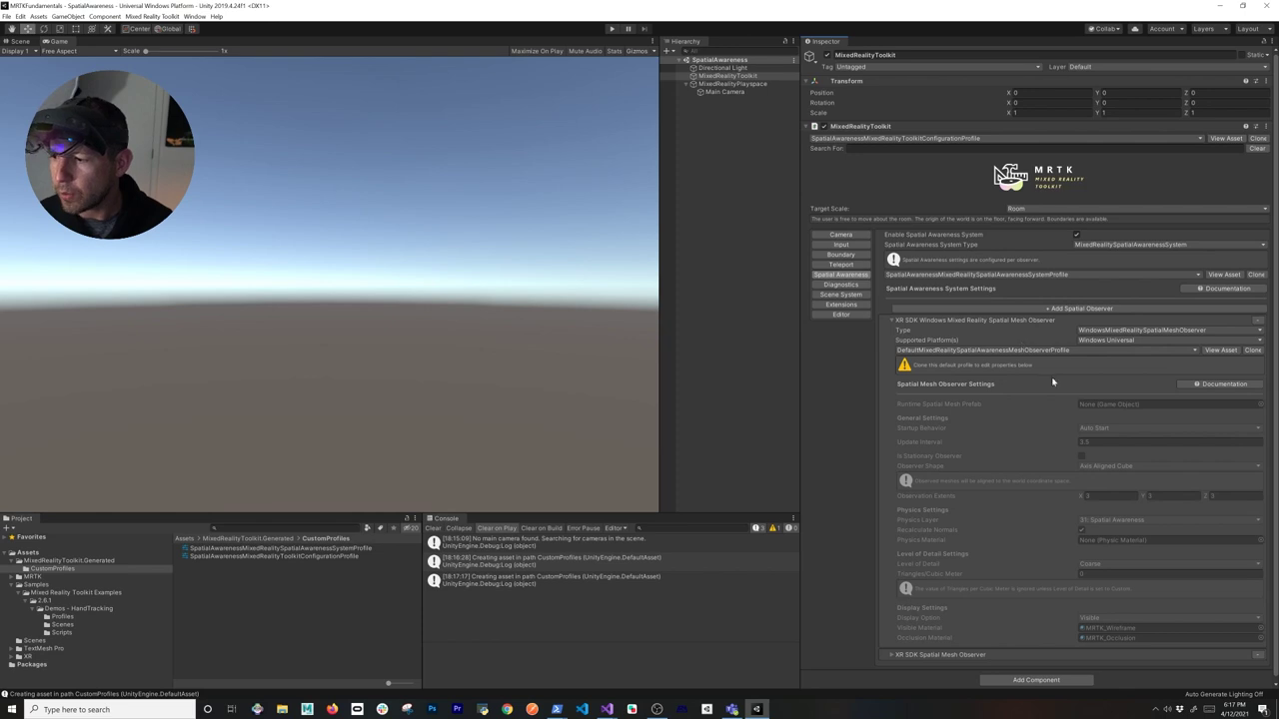
scroll(1073, 444, "down", 1)
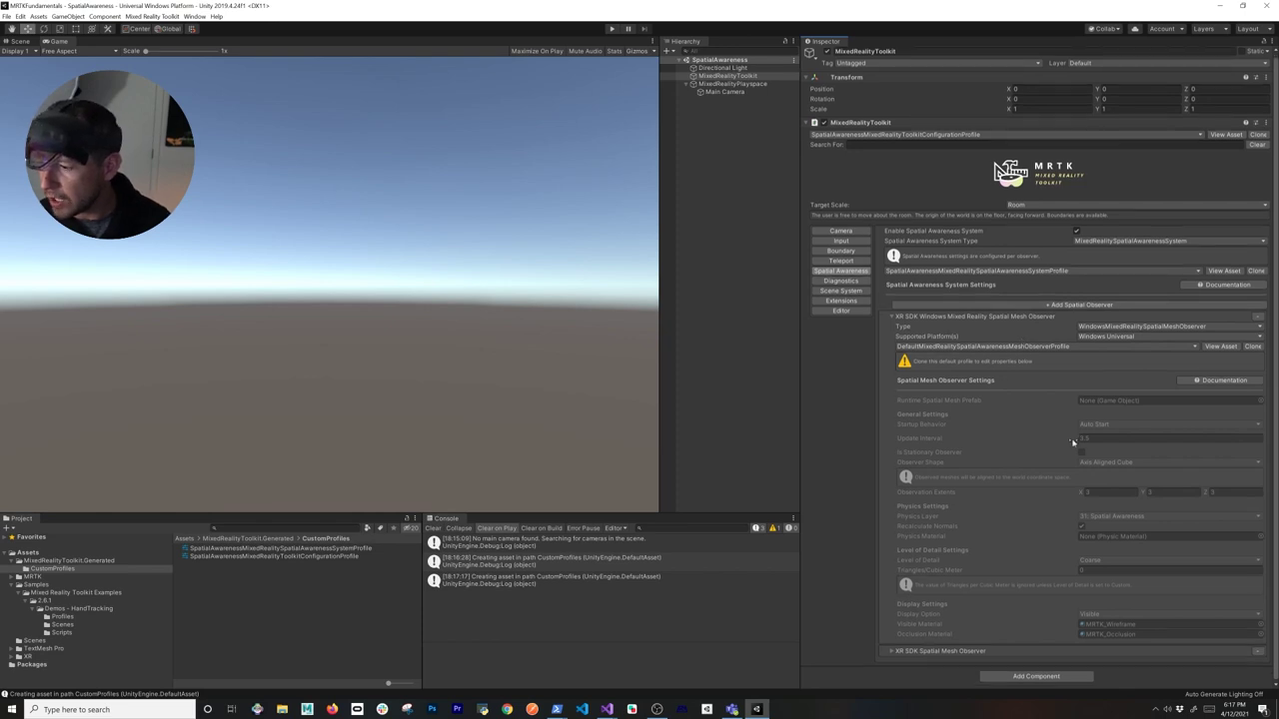
left_click(891, 652)
scroll(990, 608, "down", 5)
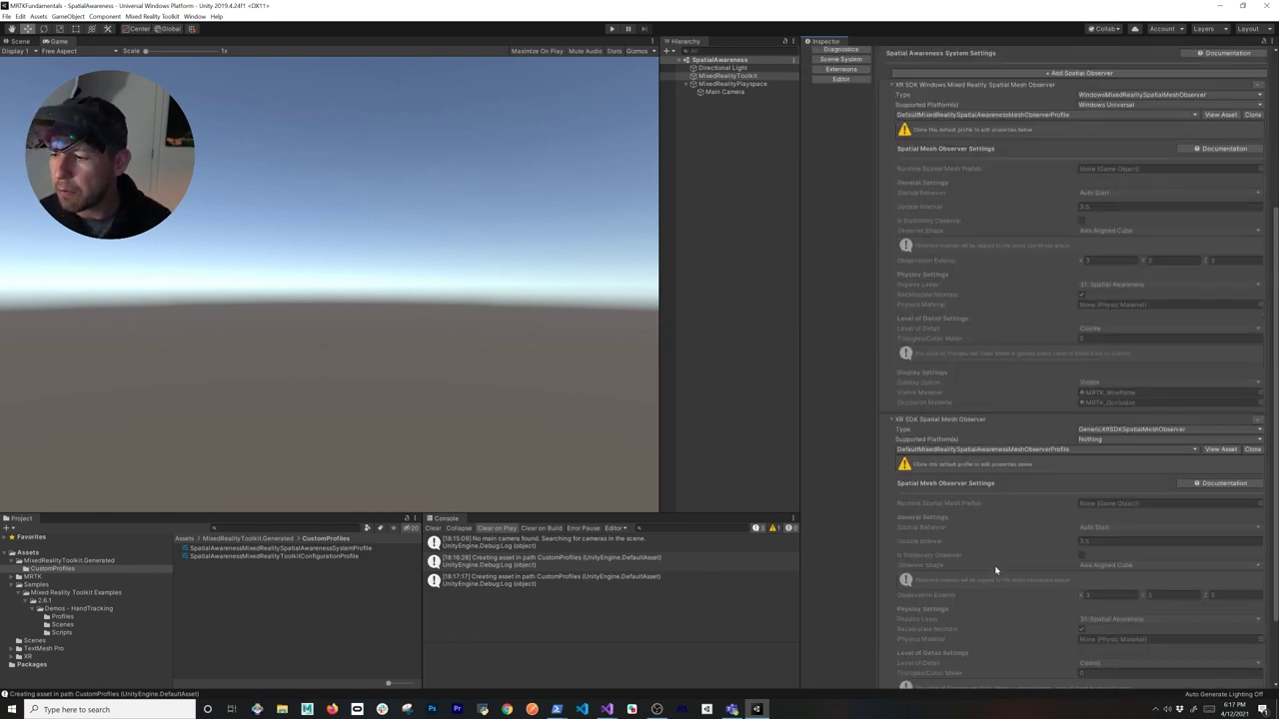
Clone the default XR SDK camera profile into CustomProfiles under the name DefaultMixedRealityCameraProfile.
scroll(979, 499, "up", 6)
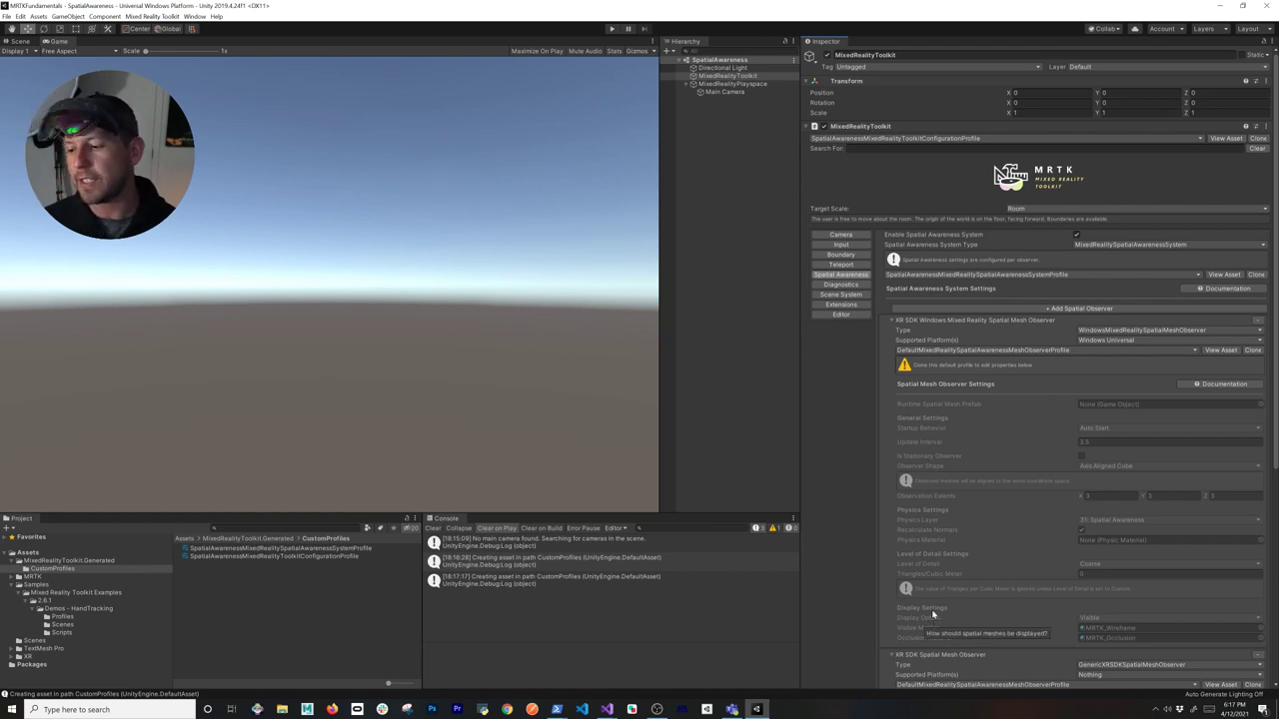
scroll(939, 599, "down", 3)
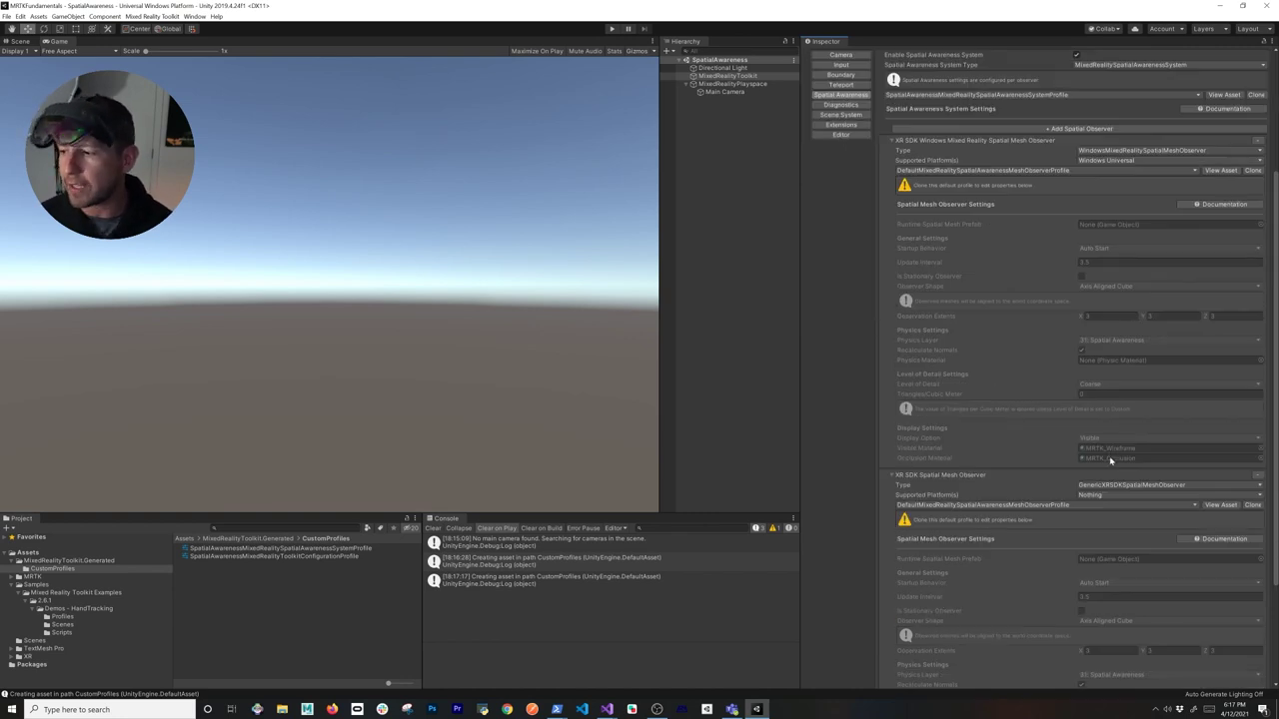
scroll(1106, 435, "up", 2)
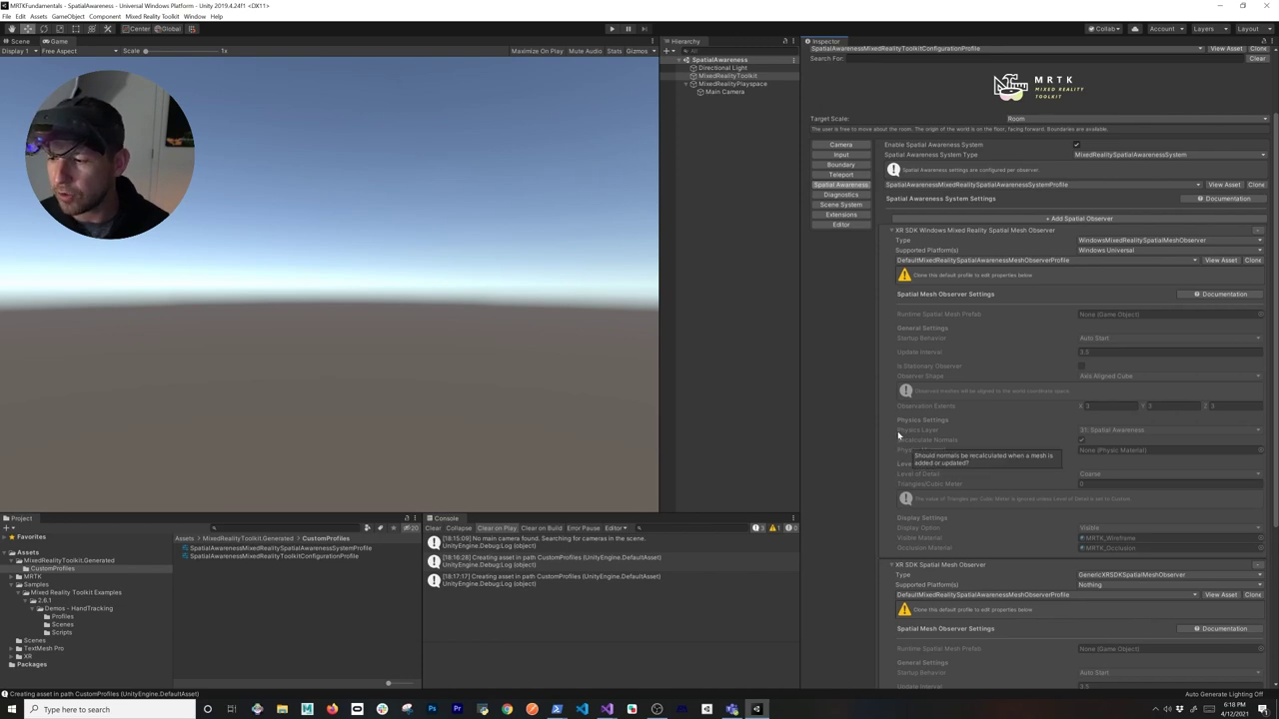
left_click(837, 147)
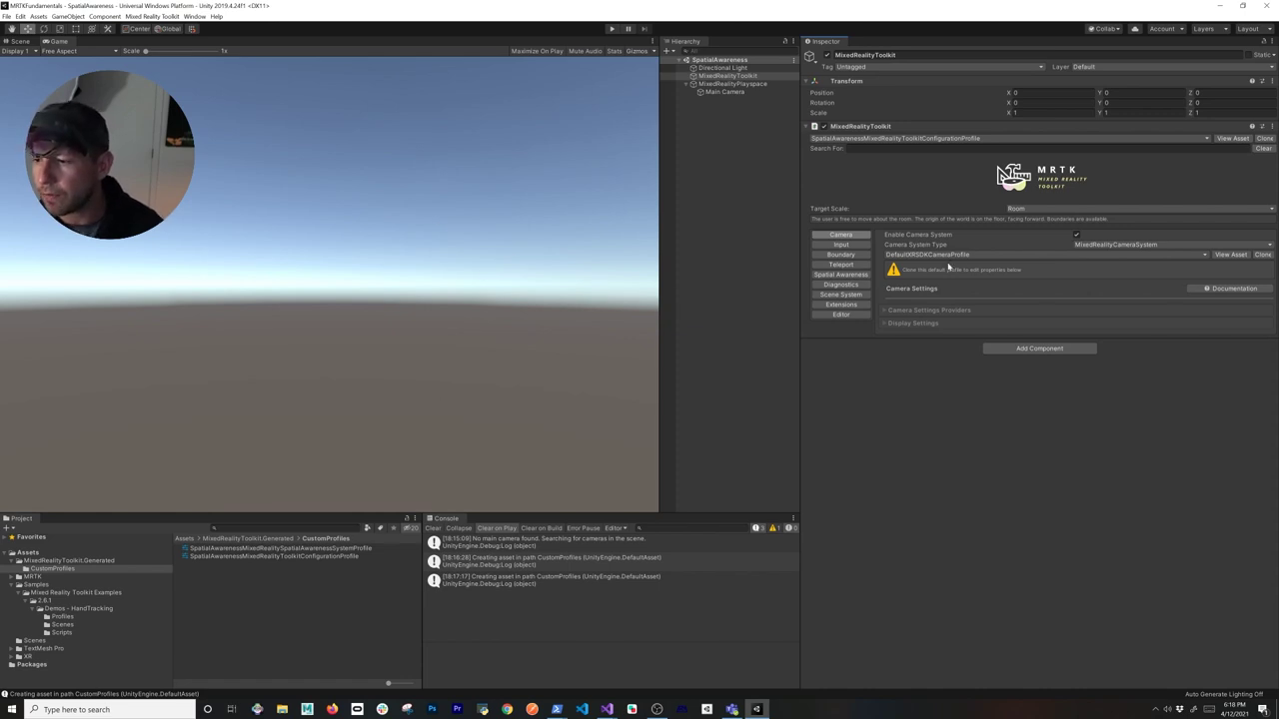
left_click(1262, 255)
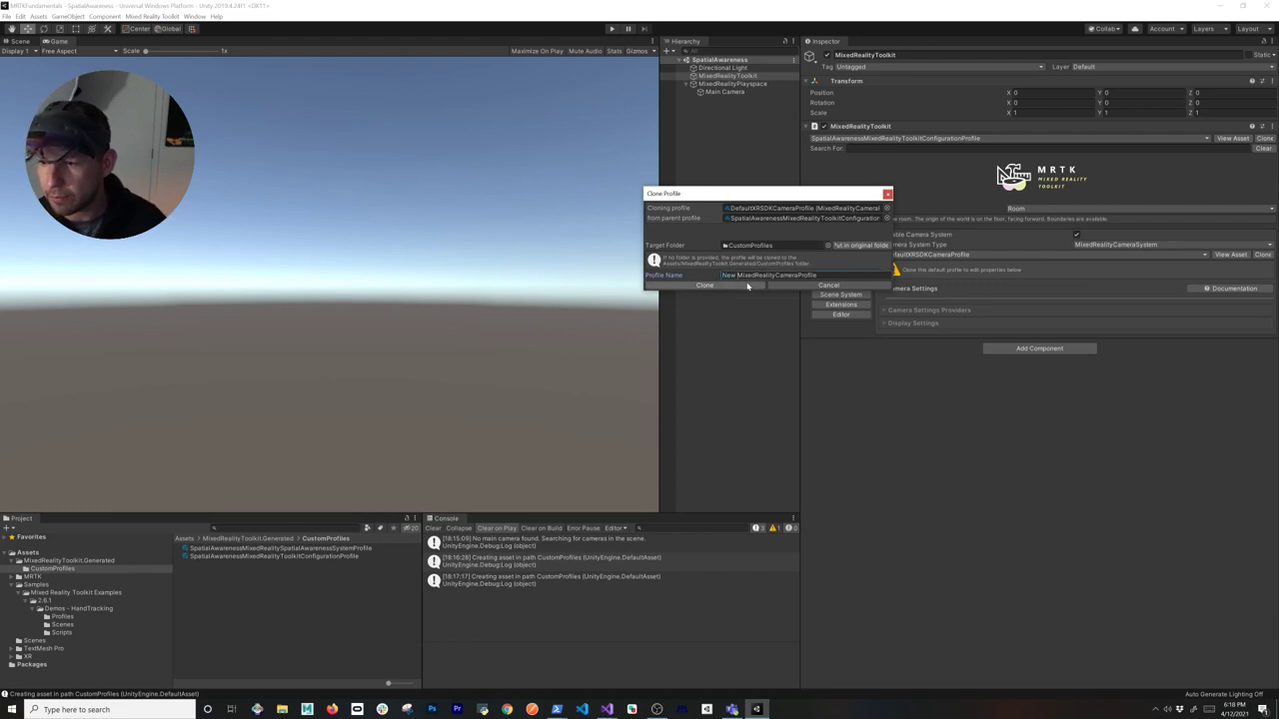
type("SpatialAwareness")
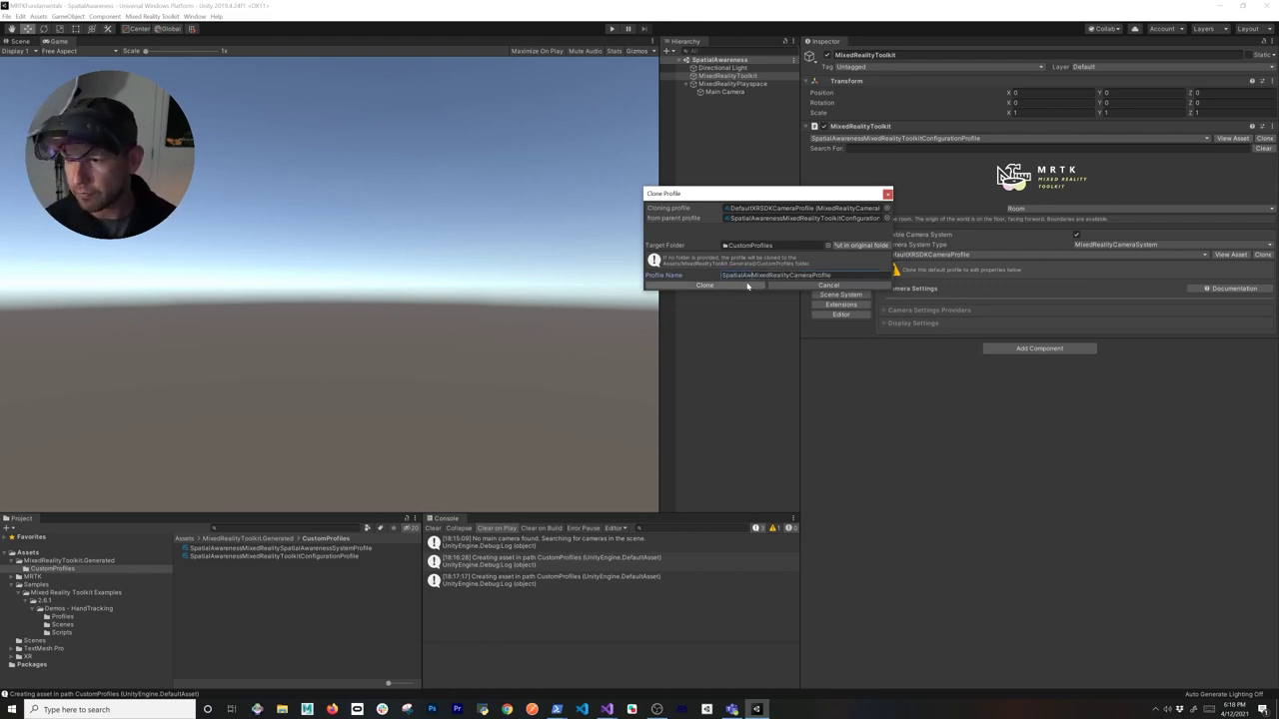
key("shift+Home")
type("Default")
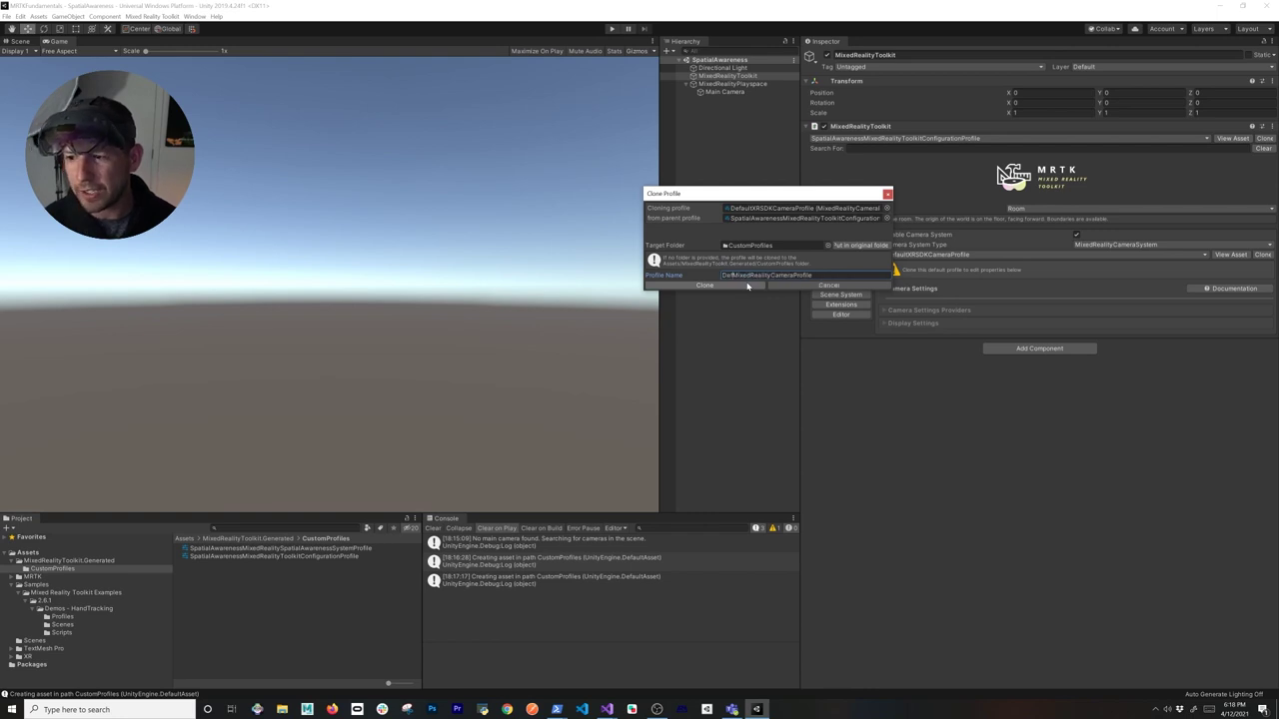
left_click(747, 287)
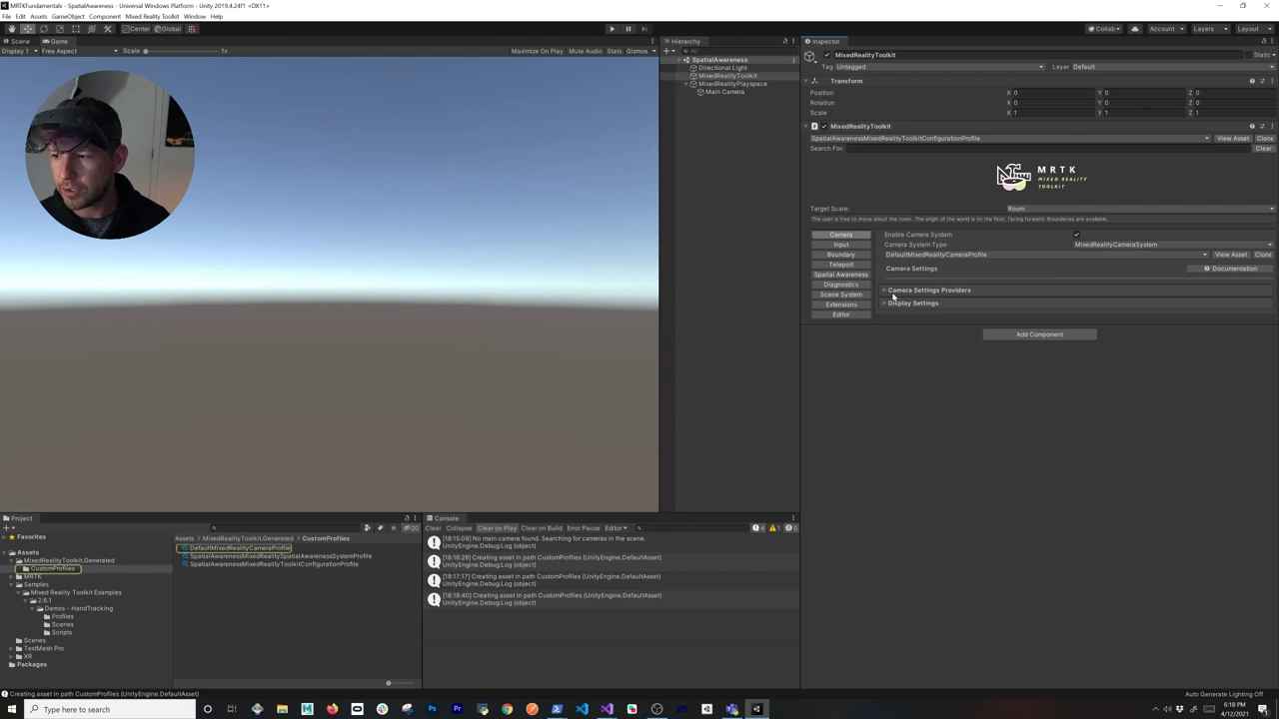
Set the opaque display's Clear Flags to Color in the cloned camera profile's Display Settings.
left_click(884, 291)
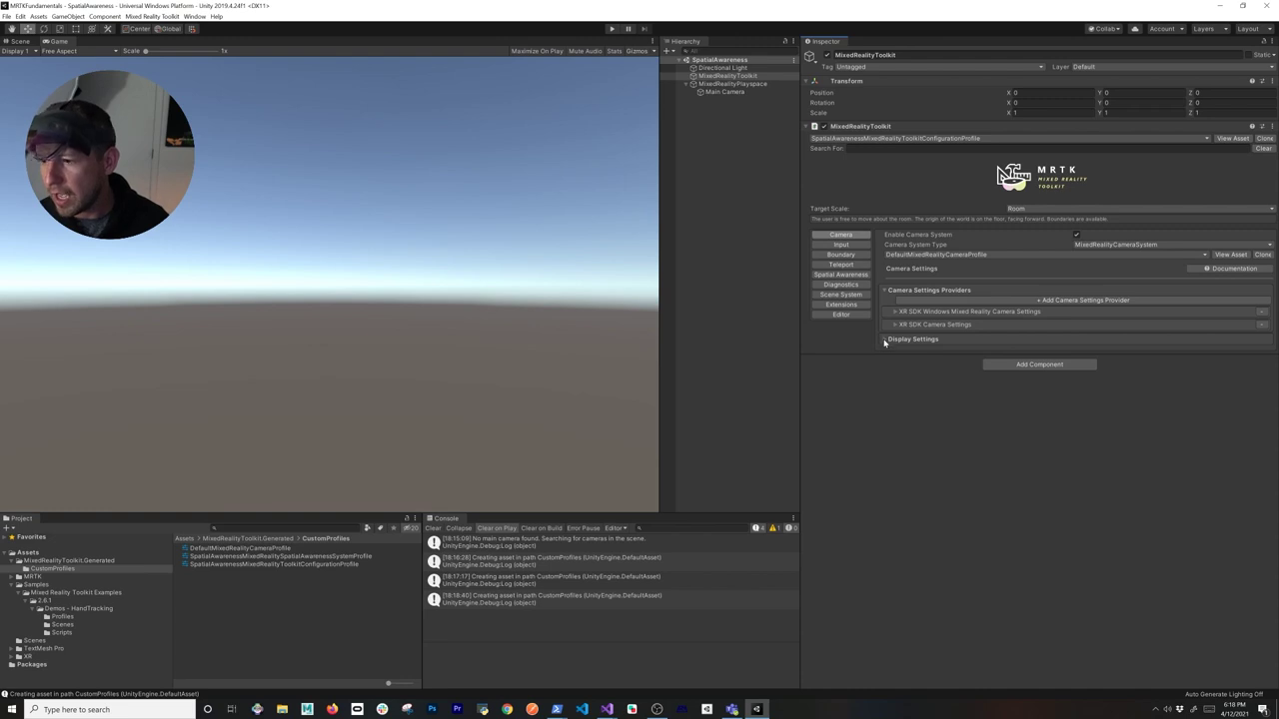
left_click(884, 341)
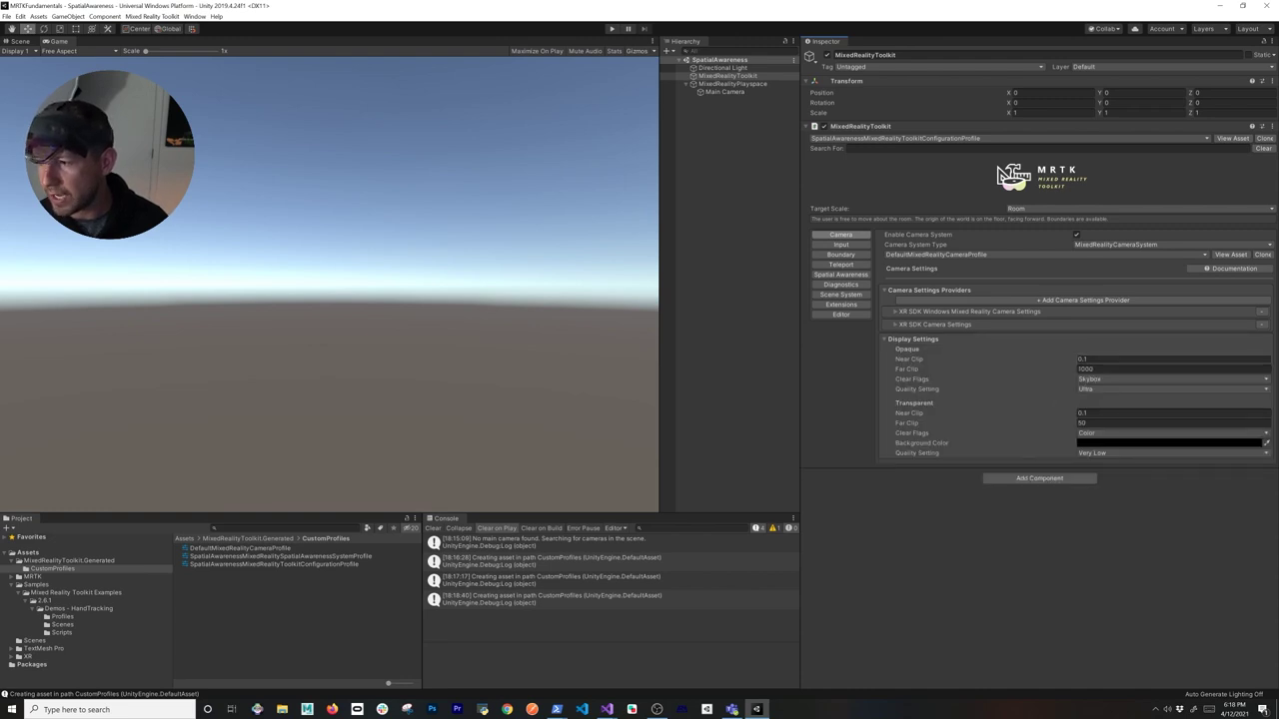
left_click(1089, 379)
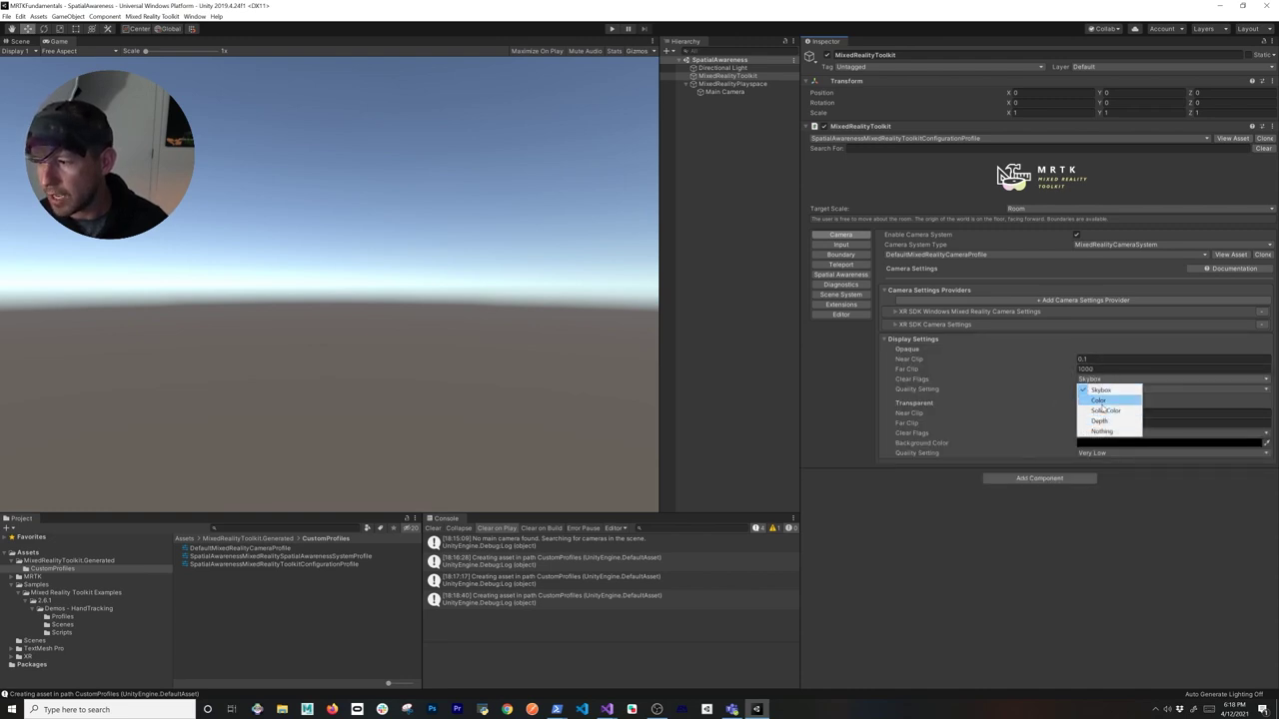
left_click(1102, 403)
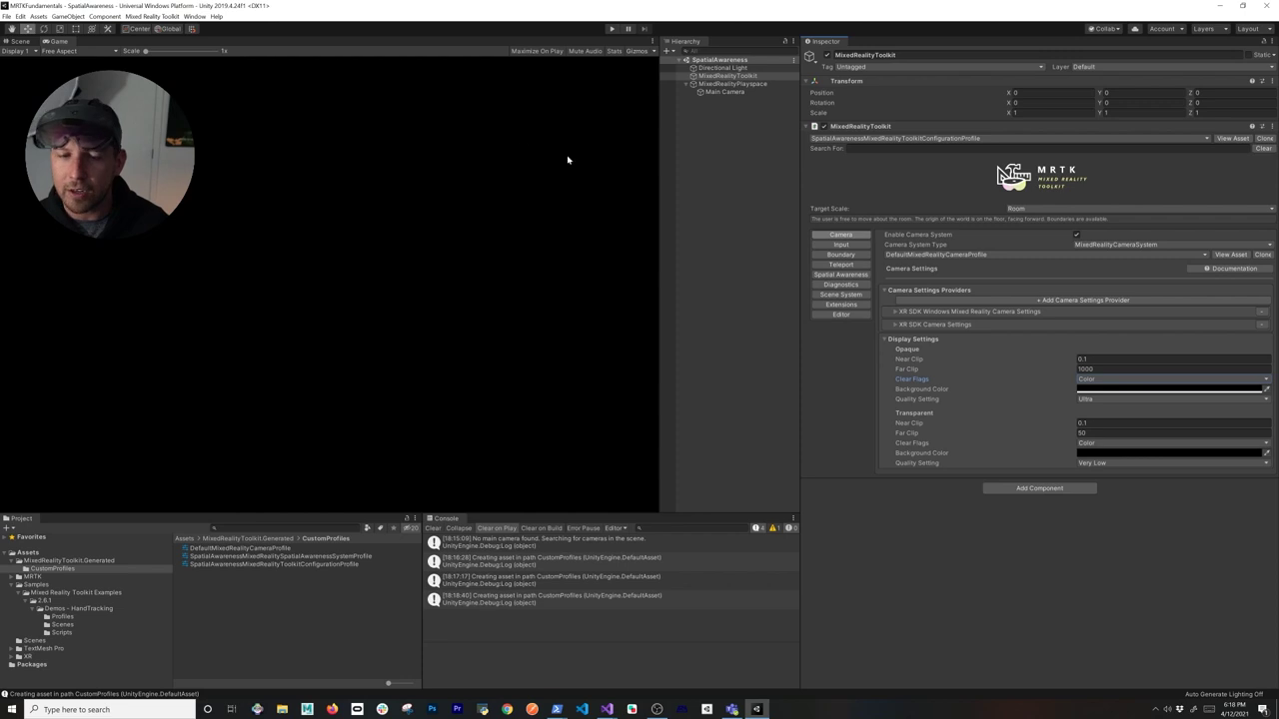
Open Windows XR Plugin Remoting, dock it beside the Console, and set its Emulation Mode to Remote to Device.
left_click(191, 17)
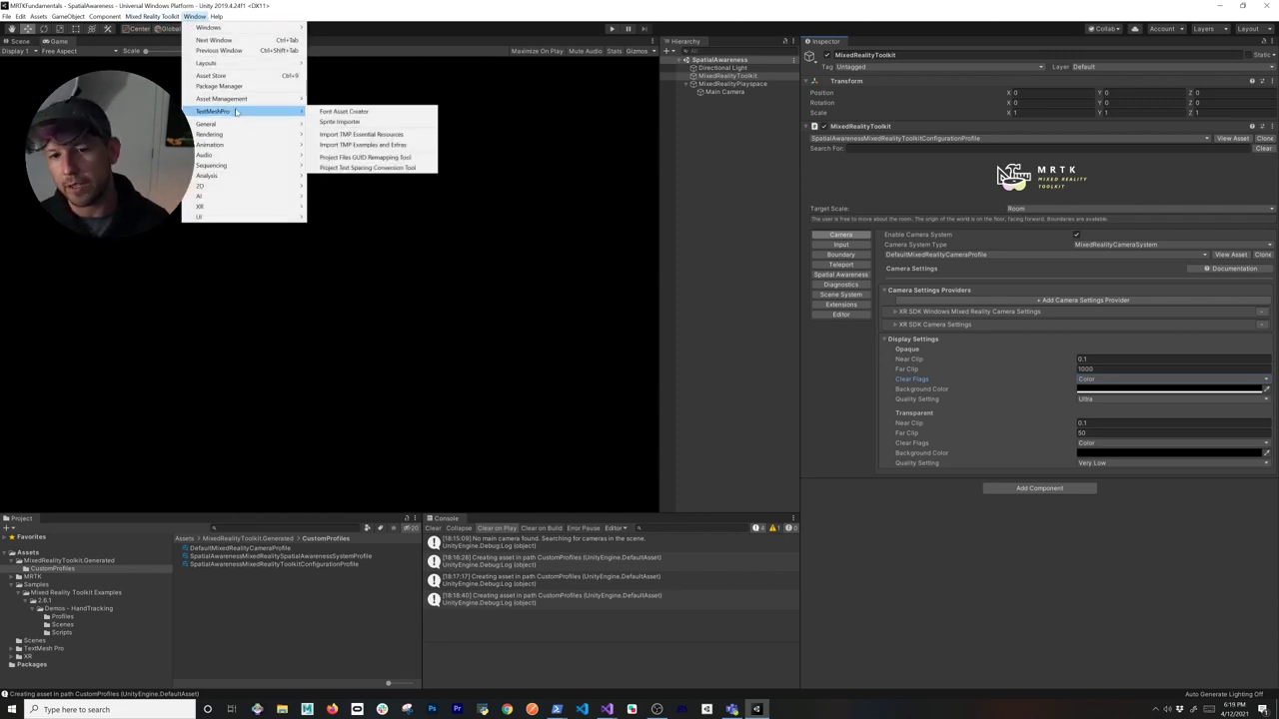
mouse_move(250, 207)
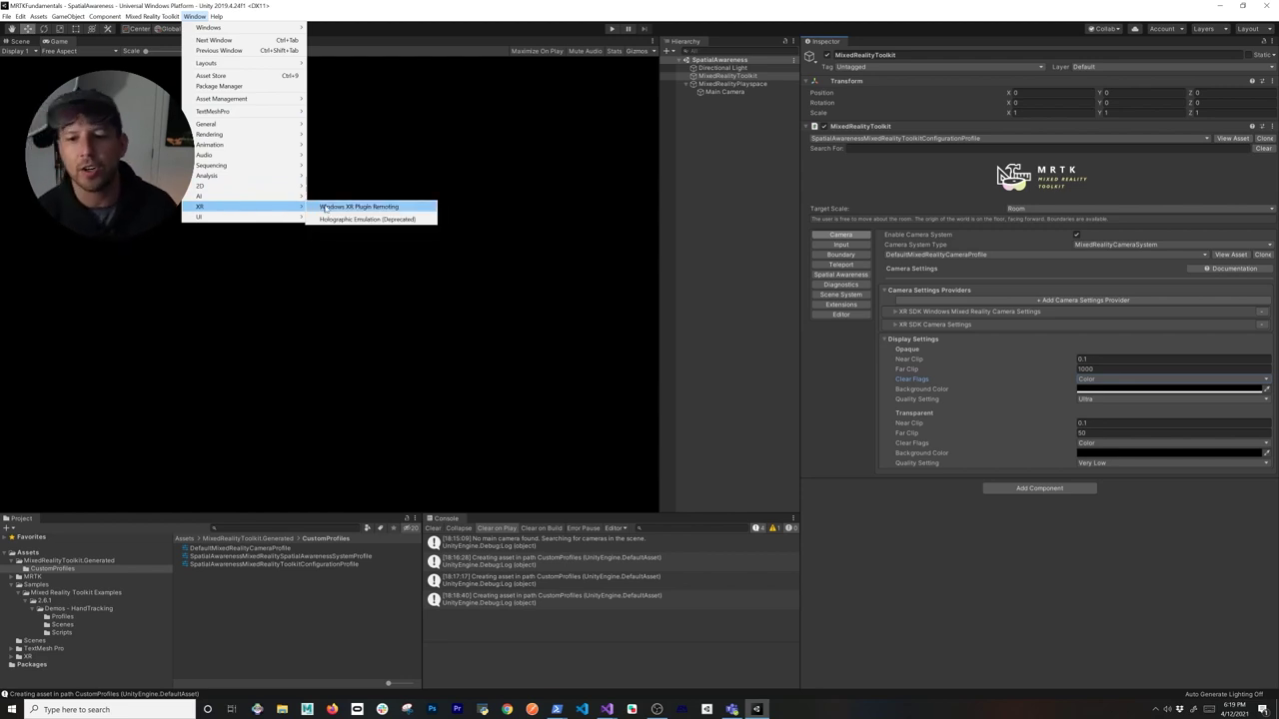
left_click(325, 206)
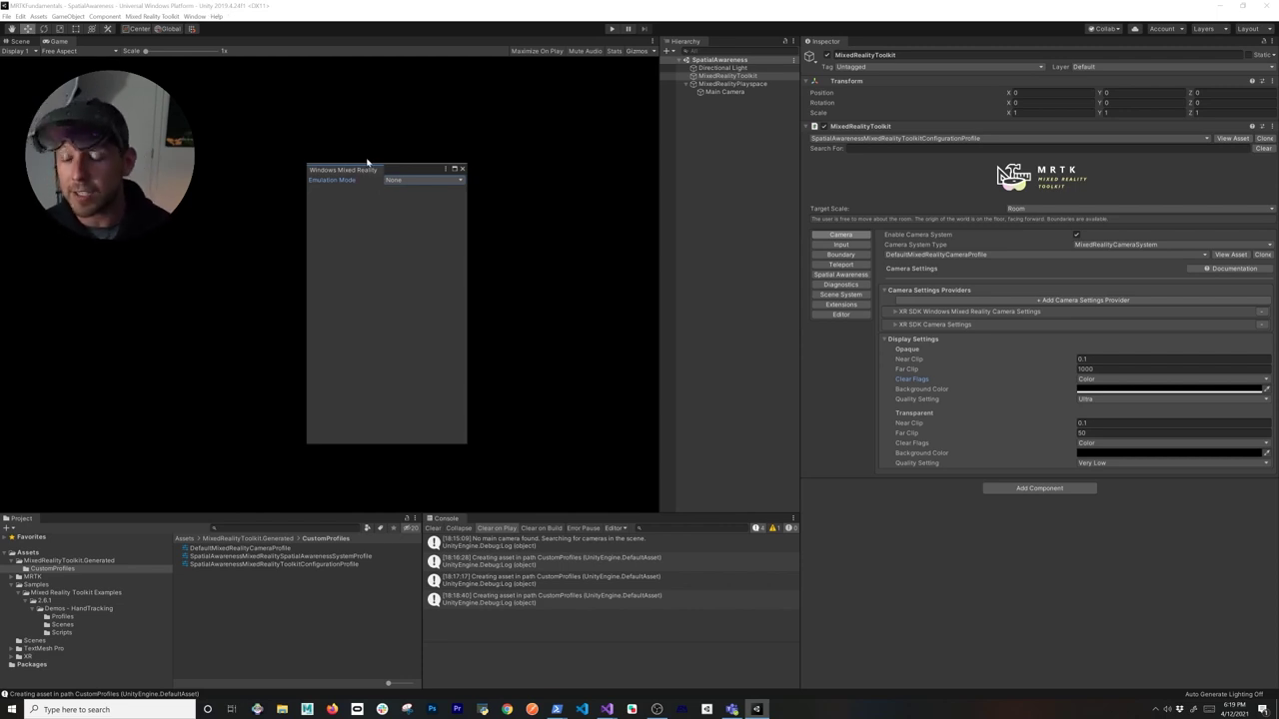
left_click_drag(354, 171, 556, 530)
left_click(515, 531)
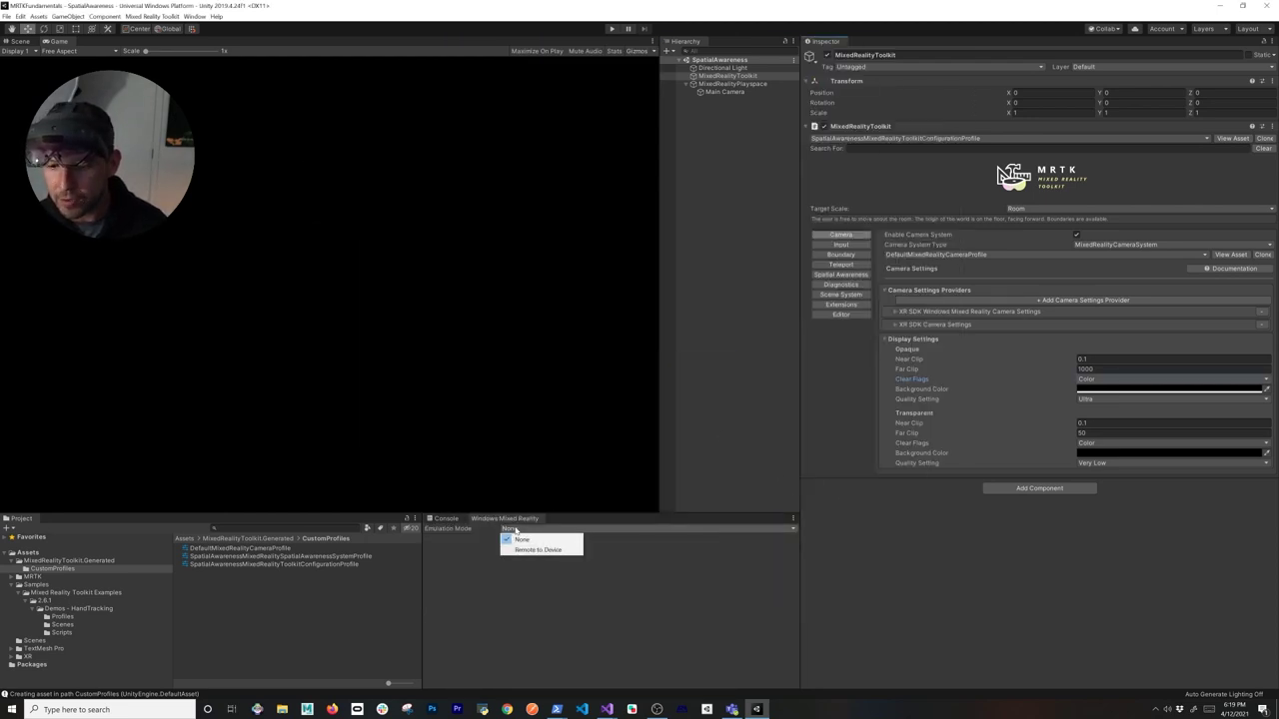
left_click(538, 550)
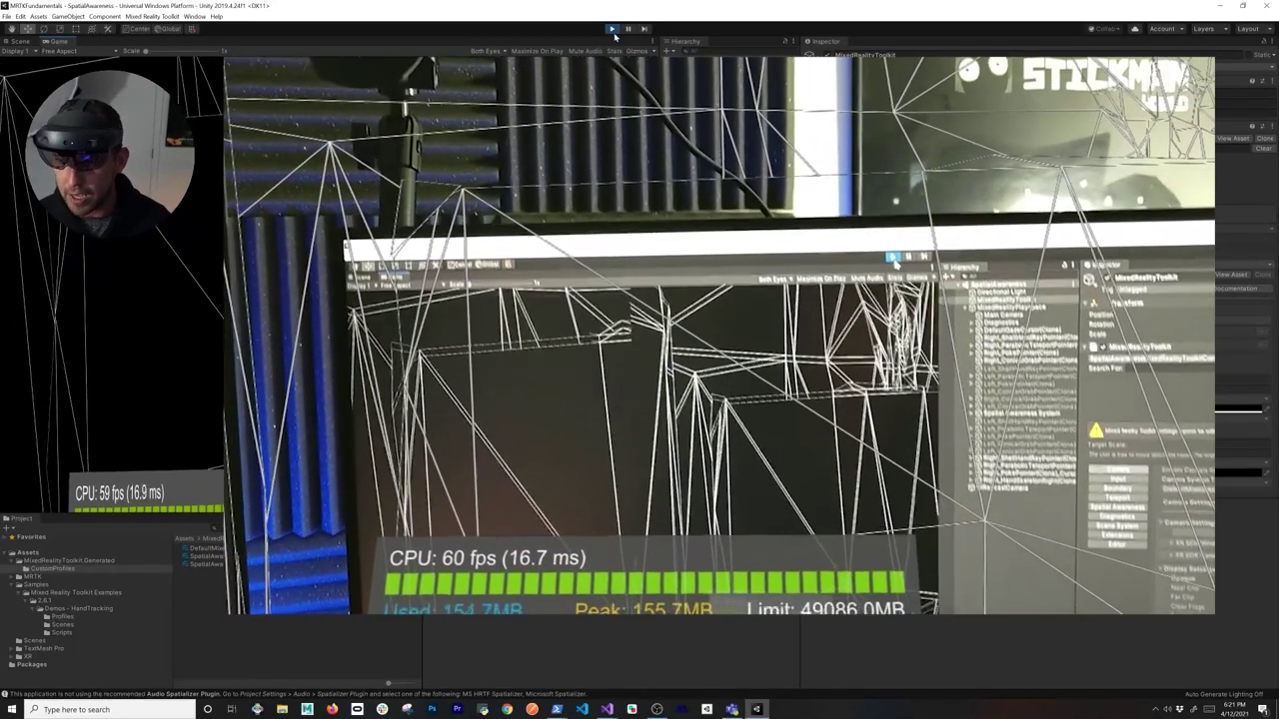
Stop play mode and expand the XR SDK Windows Mixed Reality Spatial Mesh Observer in the Spatial Awareness settings.
left_click(611, 29)
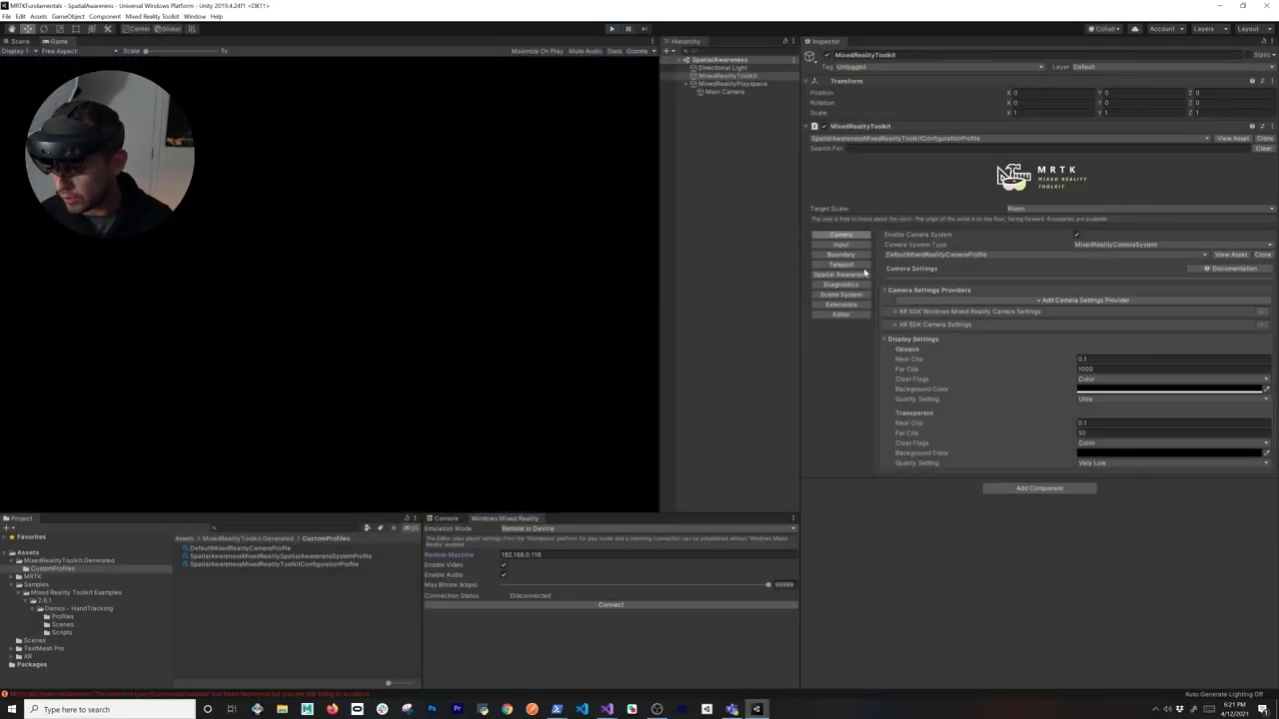
left_click(848, 276)
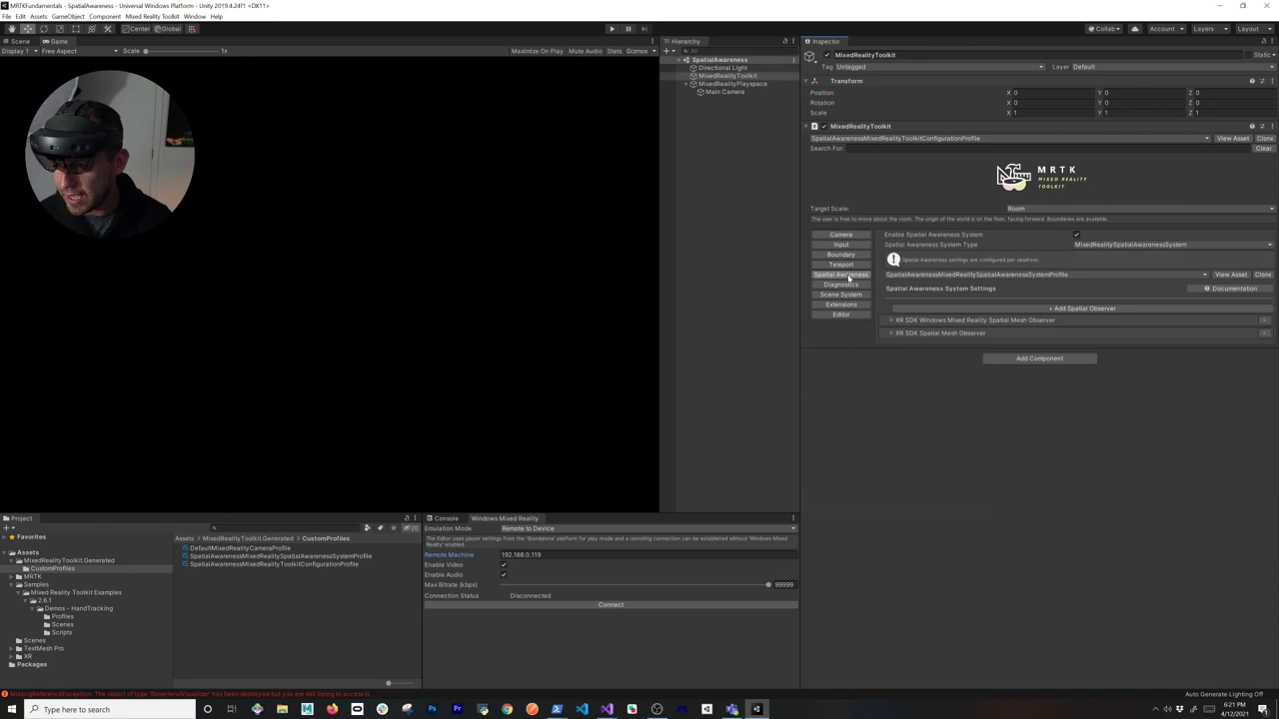
left_click(892, 321)
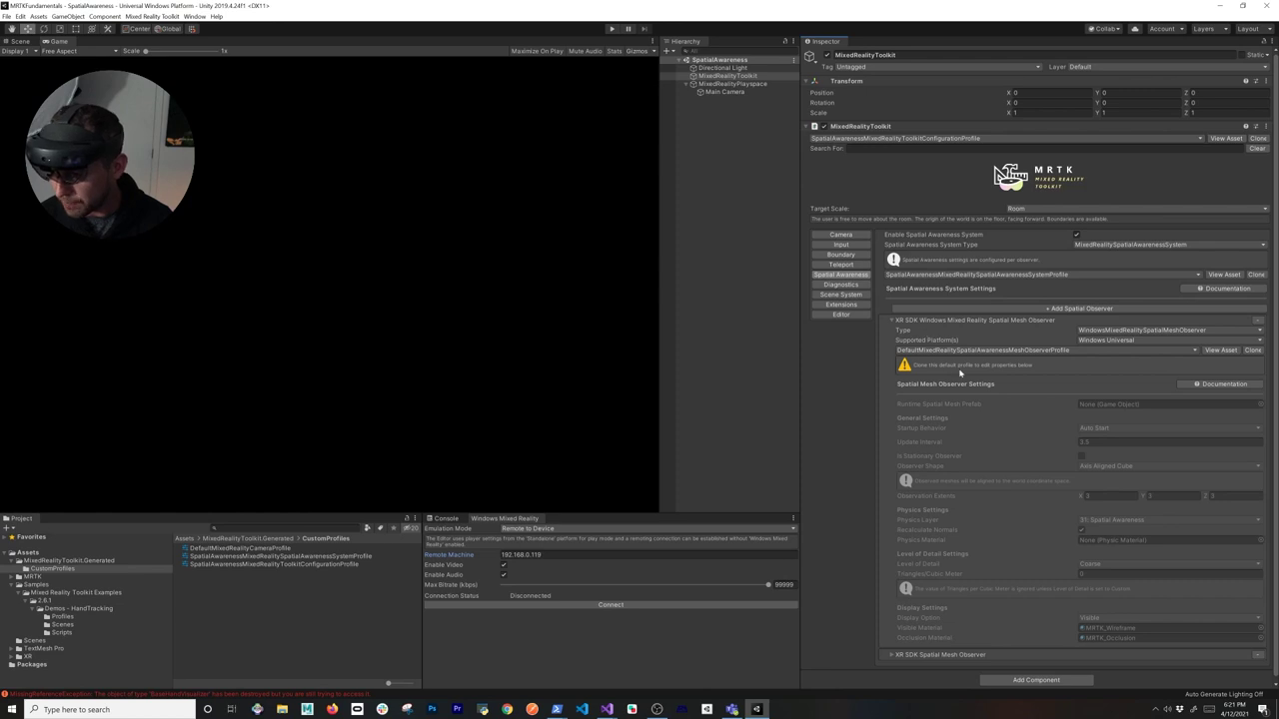
Clone the default mesh observer profile into CustomProfiles as SpatialAwarenessMixedRealitySpatialAwarenessMeshObserverProfile.
left_click(1253, 350)
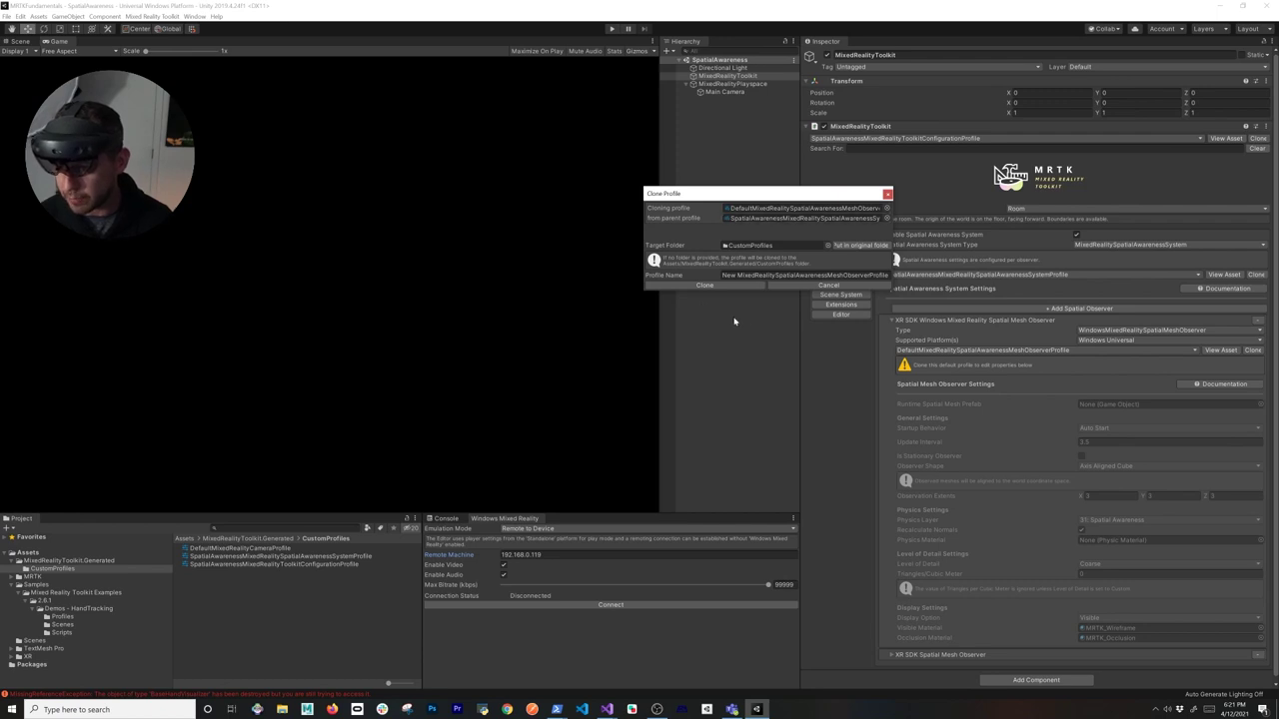
left_click(736, 277)
double_click(729, 275)
type("SpatialAwar")
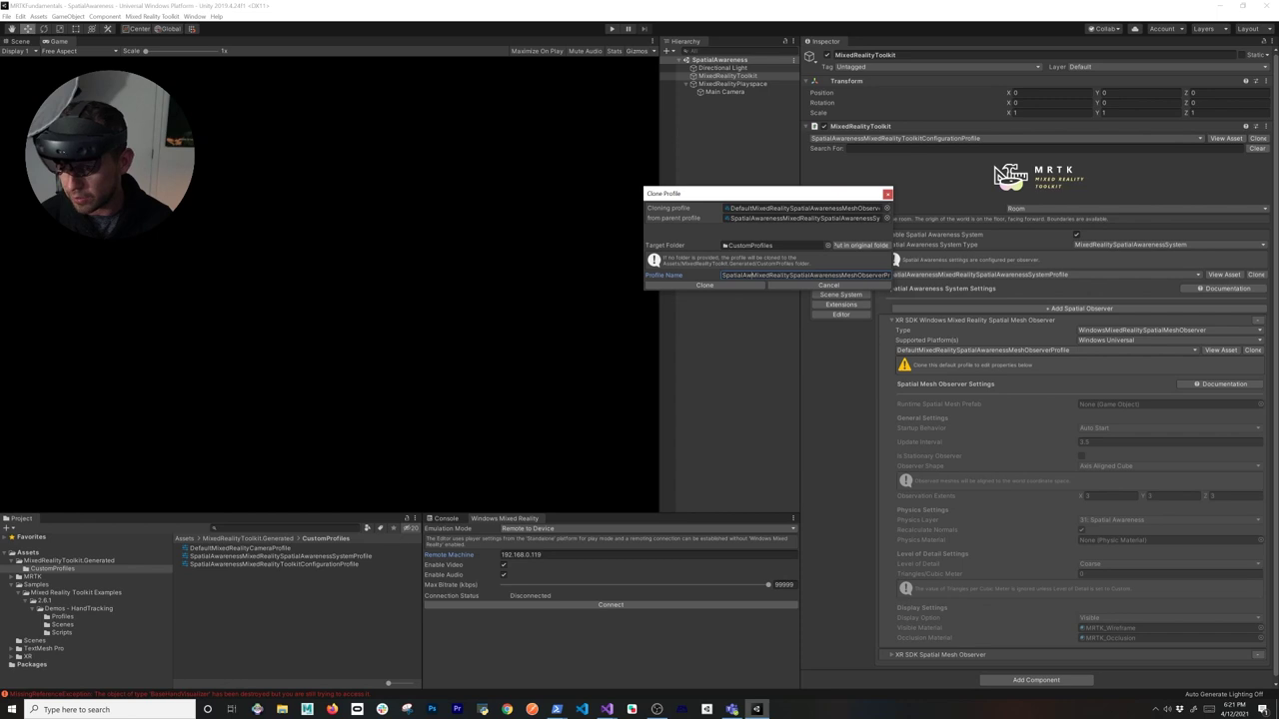
type("eness")
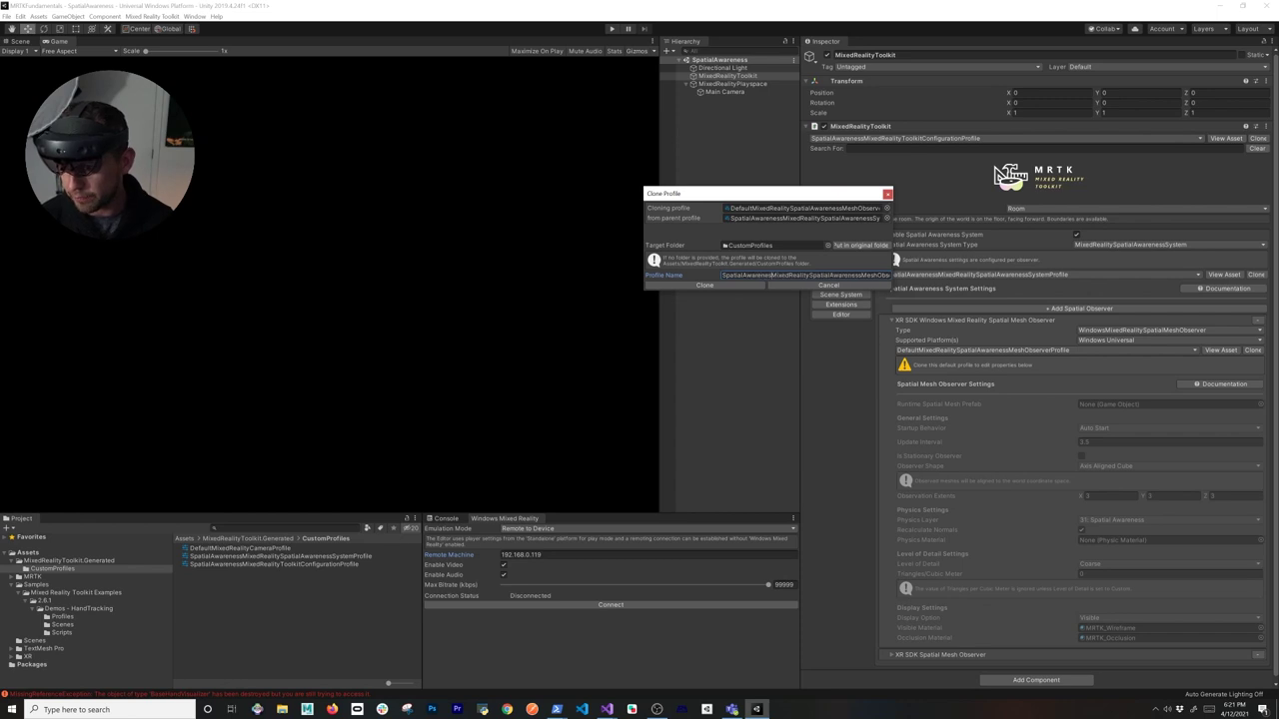
left_click(726, 284)
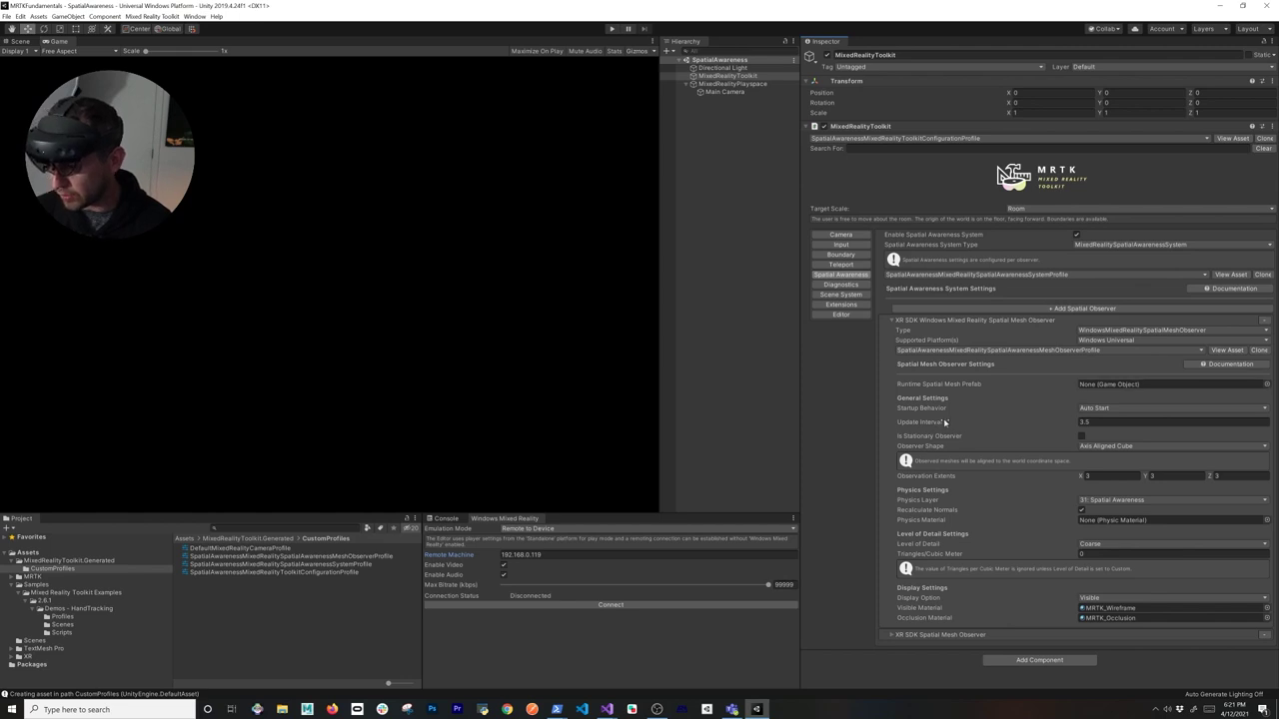
Set the Windows Mixed Reality mesh observer's Update Interval to 1.
left_click(1085, 422)
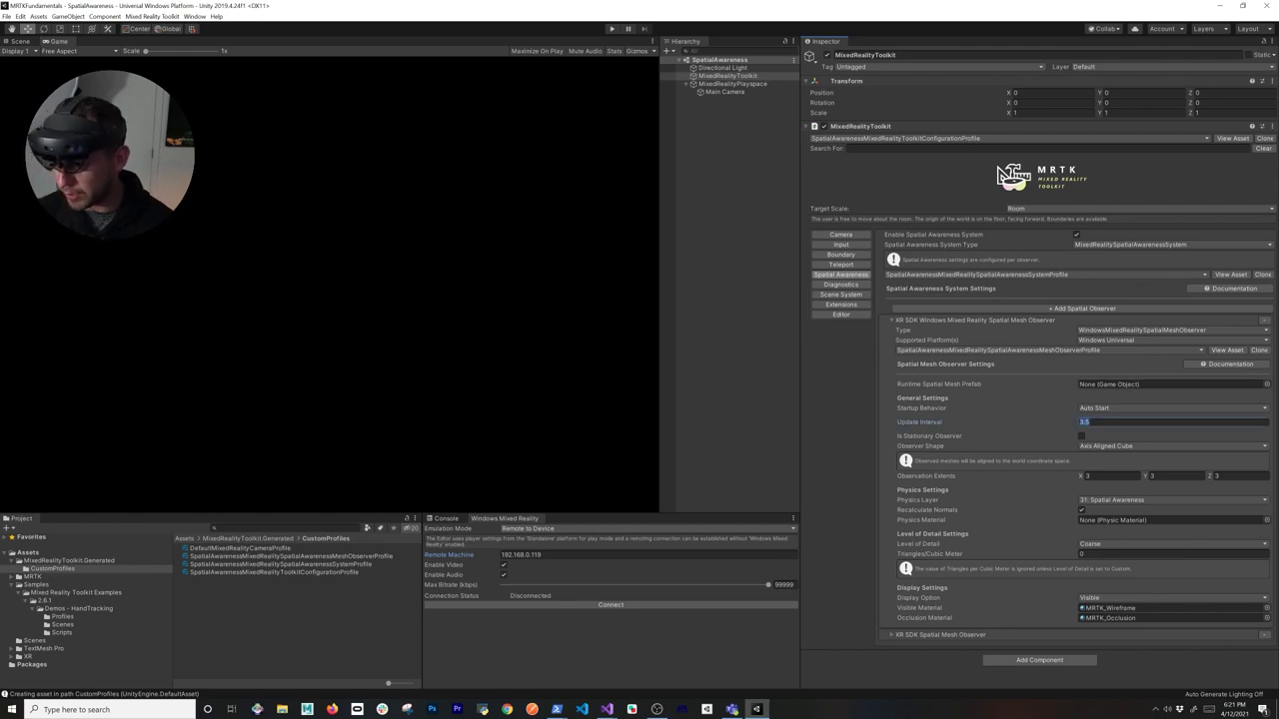
type("1")
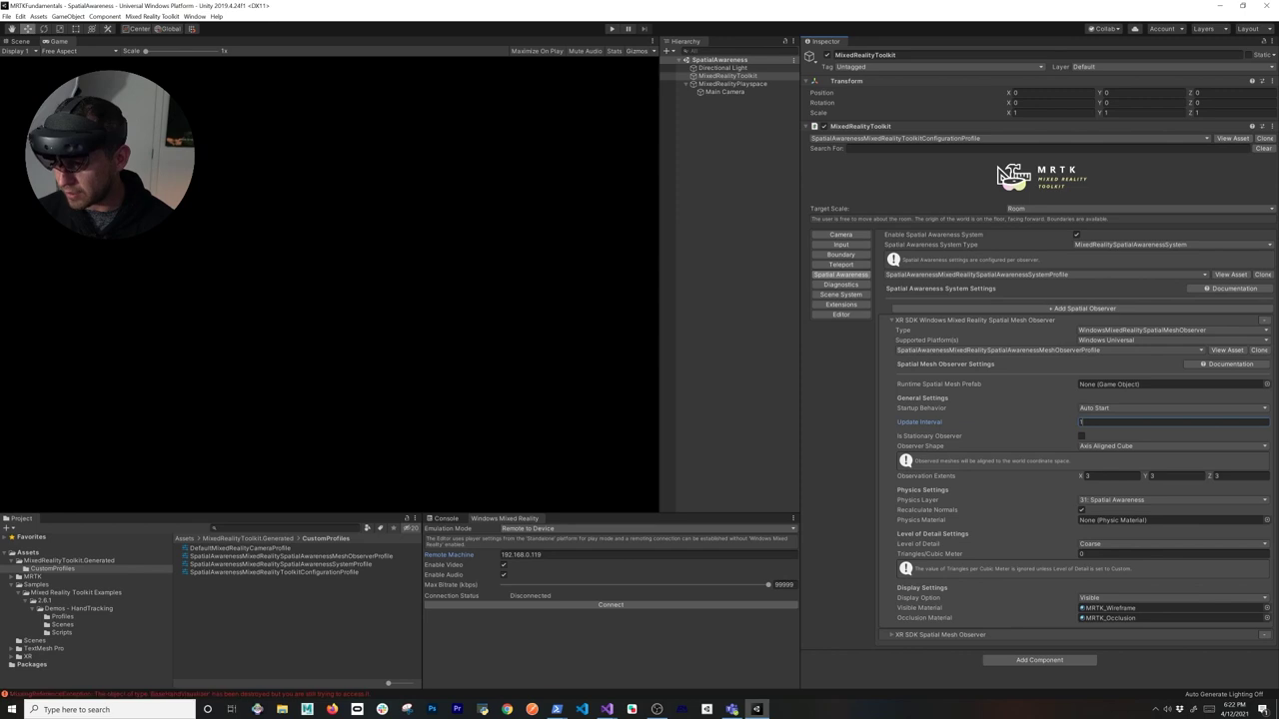
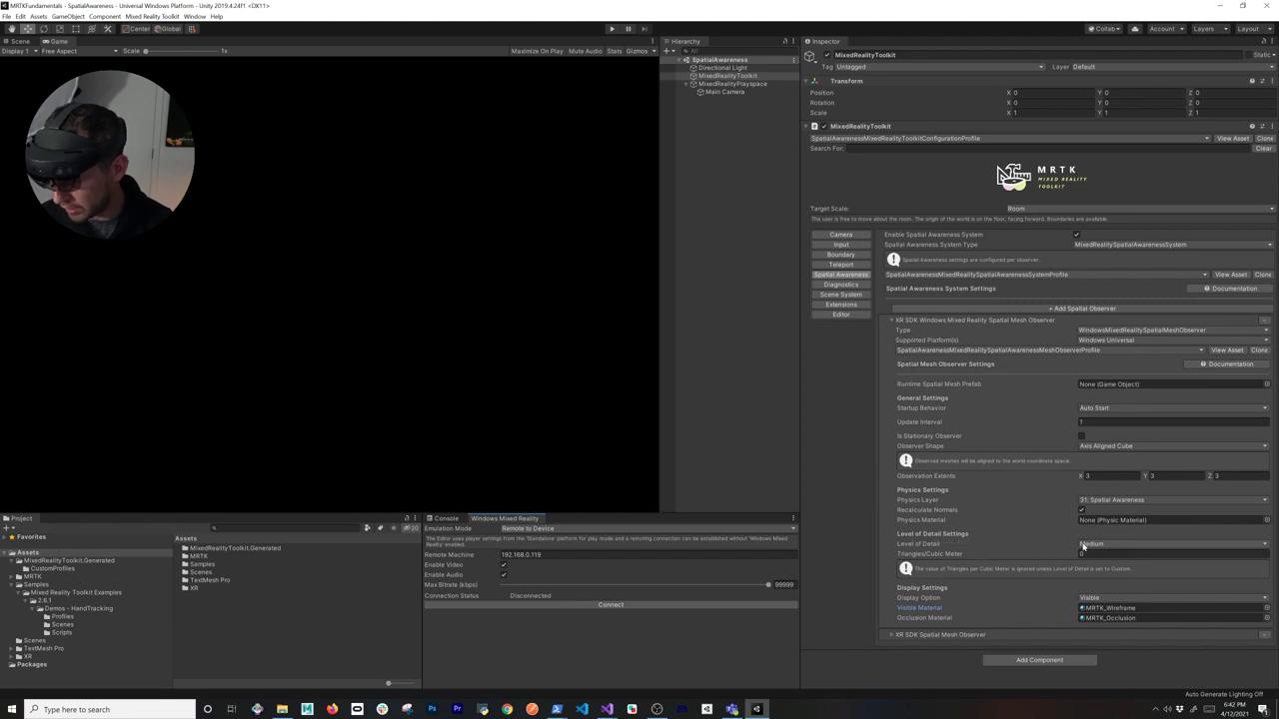
Try the Custom and Coarse options for the mesh observer's Level of Detail.
left_click(1089, 545)
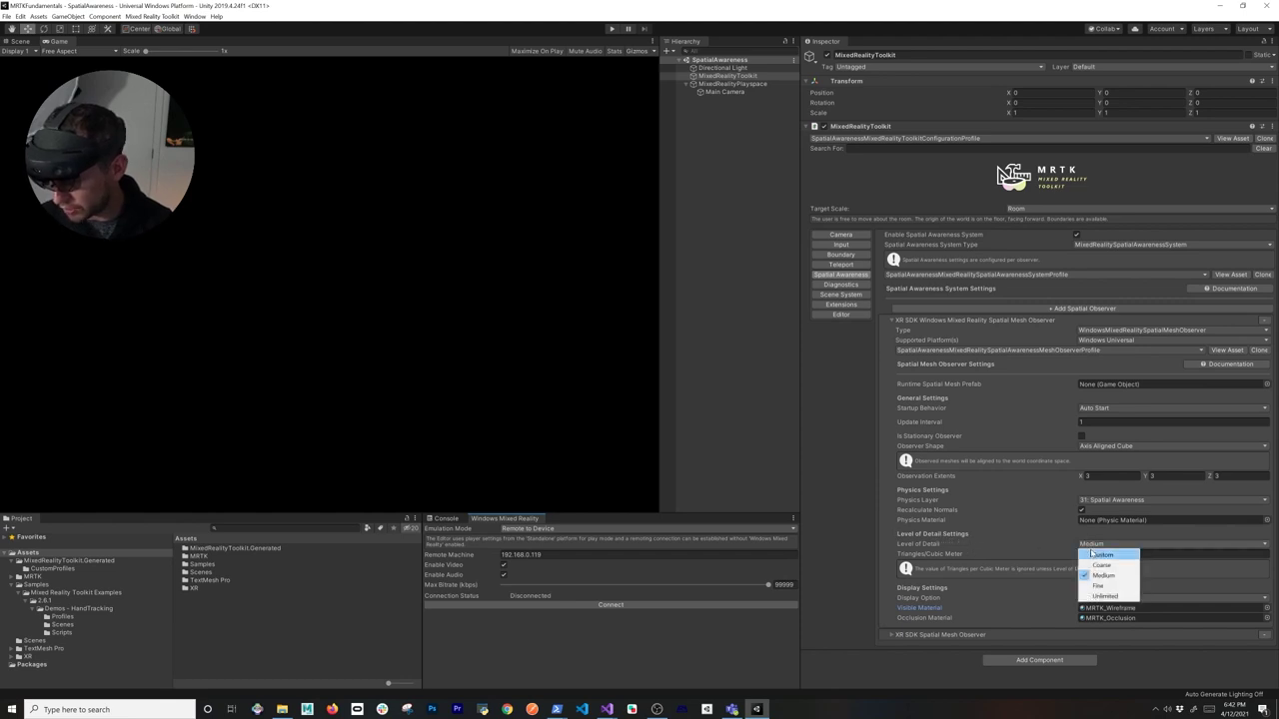
left_click(1091, 554)
mouse_move(910, 556)
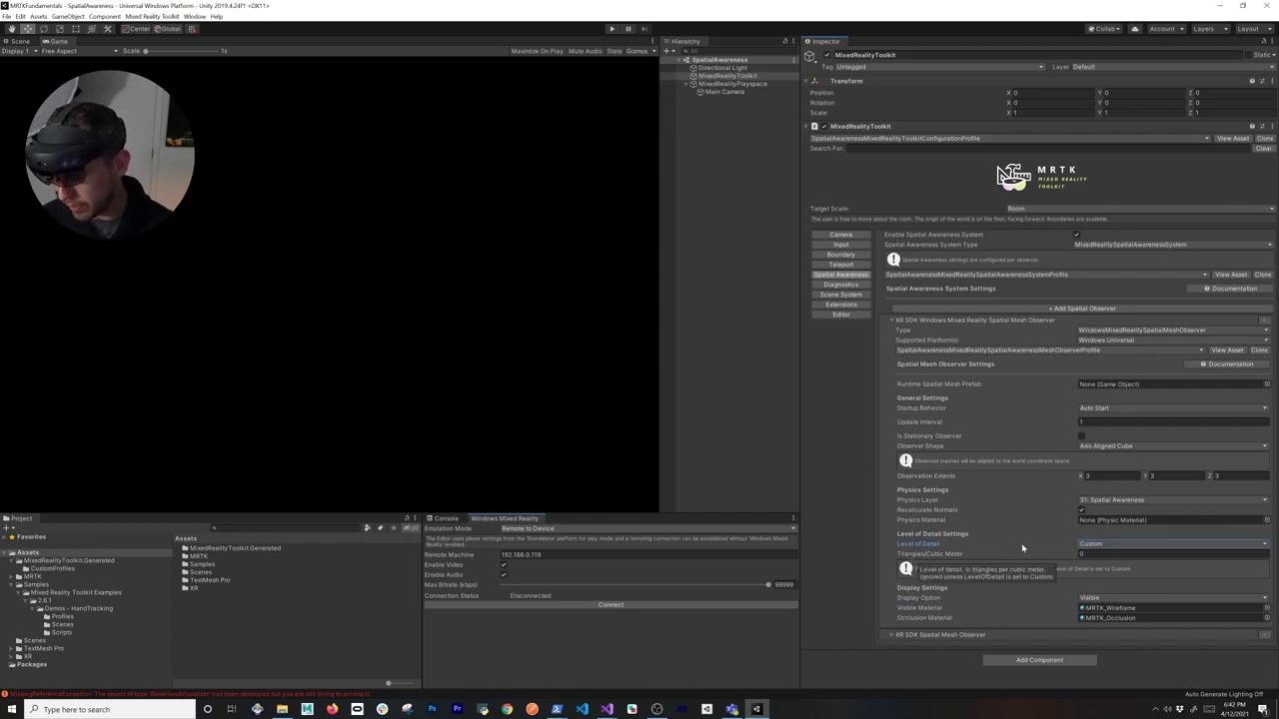
left_click(1090, 545)
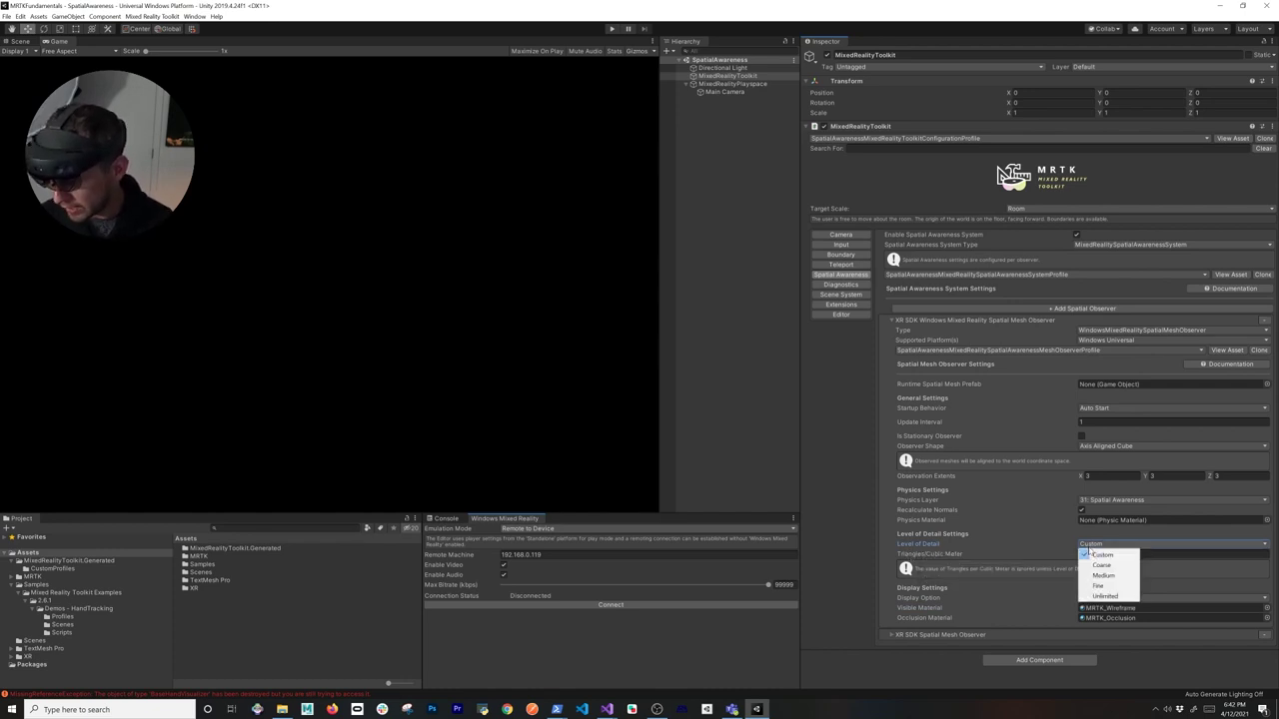
left_click(1099, 565)
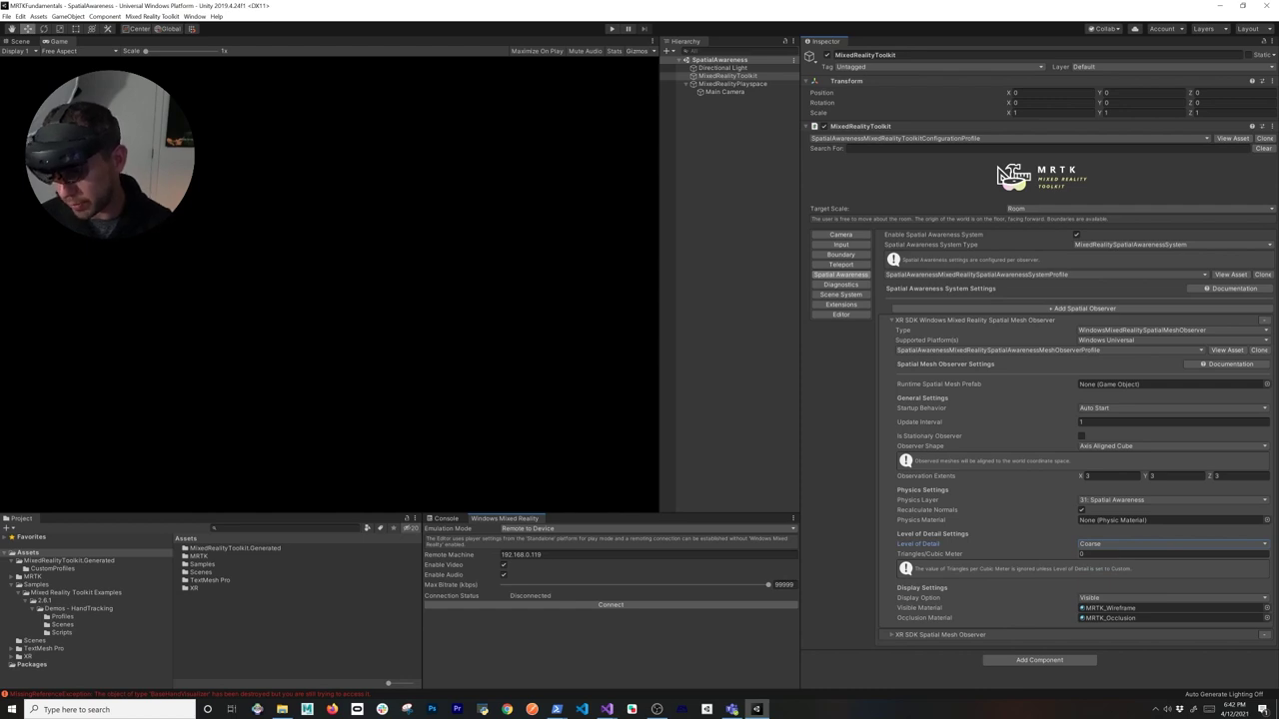
Set the mesh observer's Level of Detail to Medium and its Display Option to Occlusion.
left_click(1093, 547)
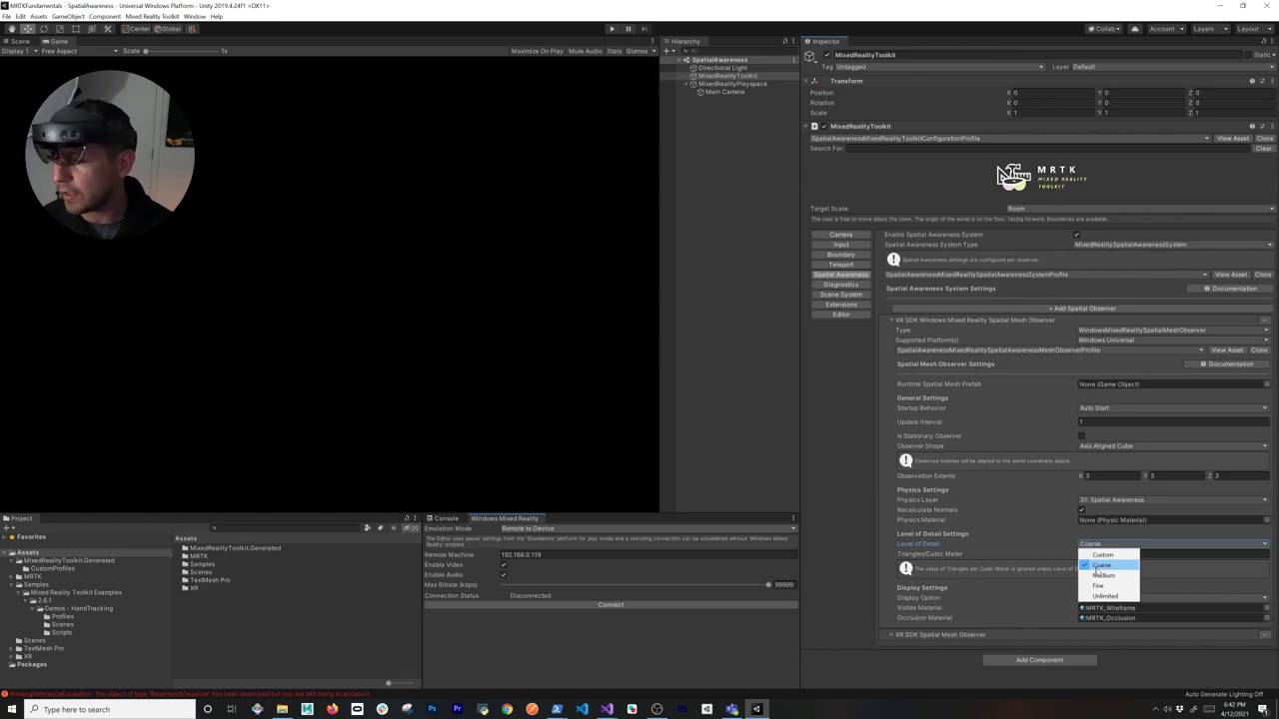
left_click(1103, 575)
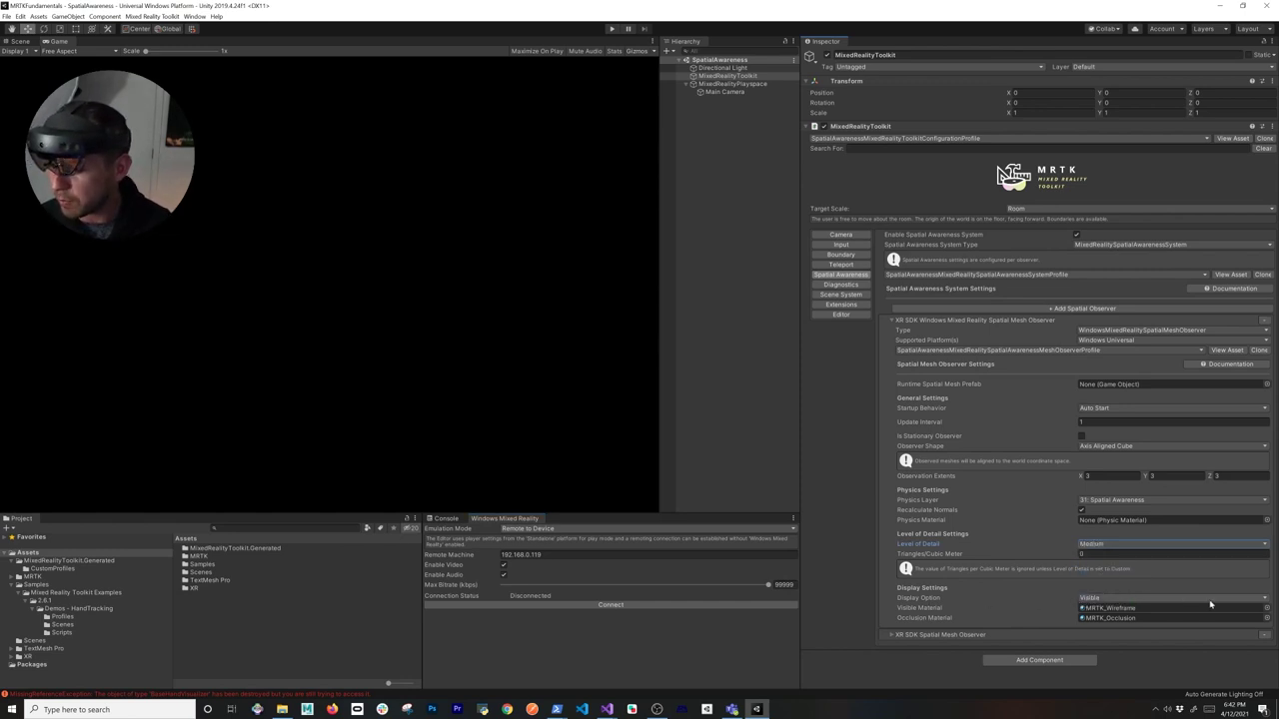
left_click(1095, 598)
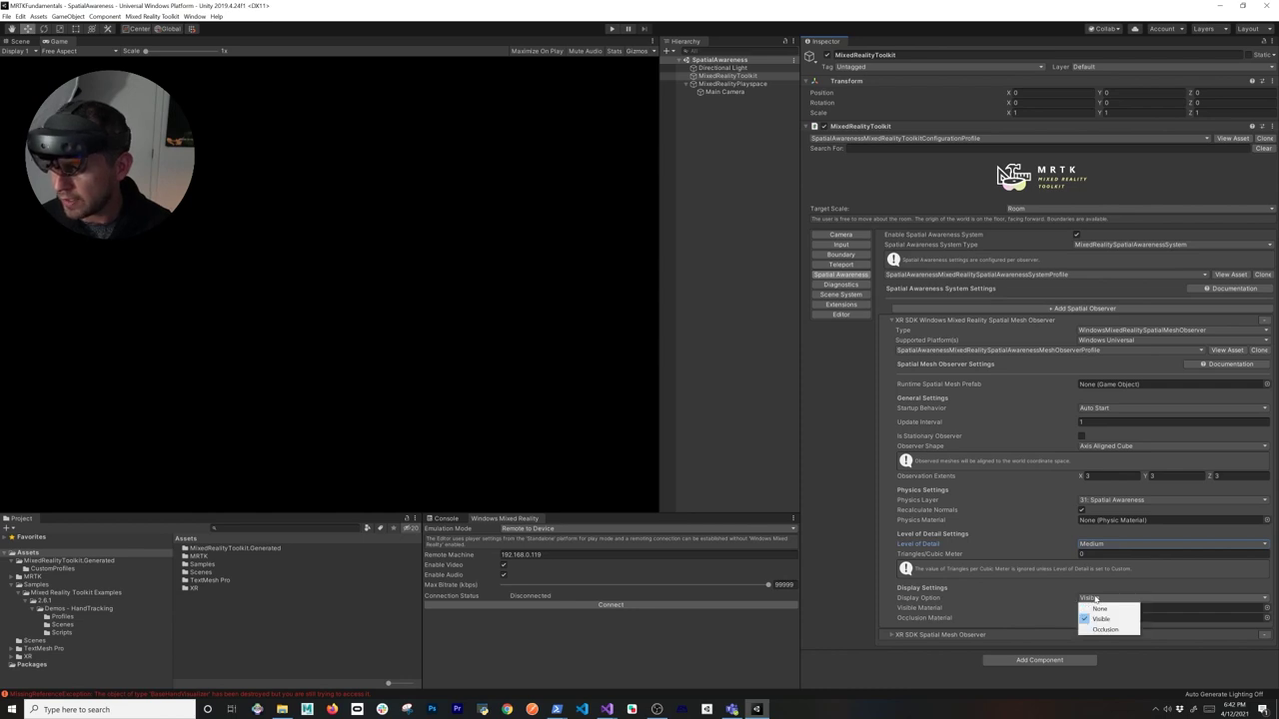
left_click(1094, 630)
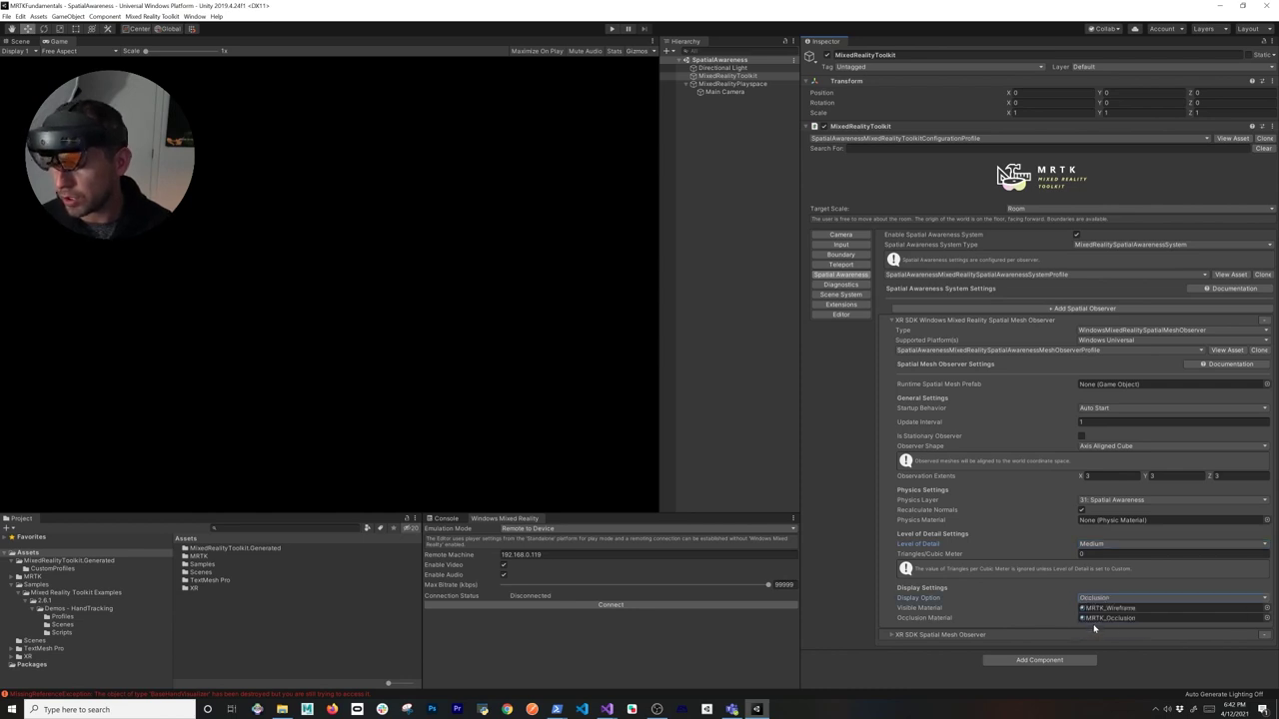
Set the mesh observer's Display Option to Visible and its Visible Material to SpatialMappingWireframe.
left_click(1099, 598)
left_click(1101, 619)
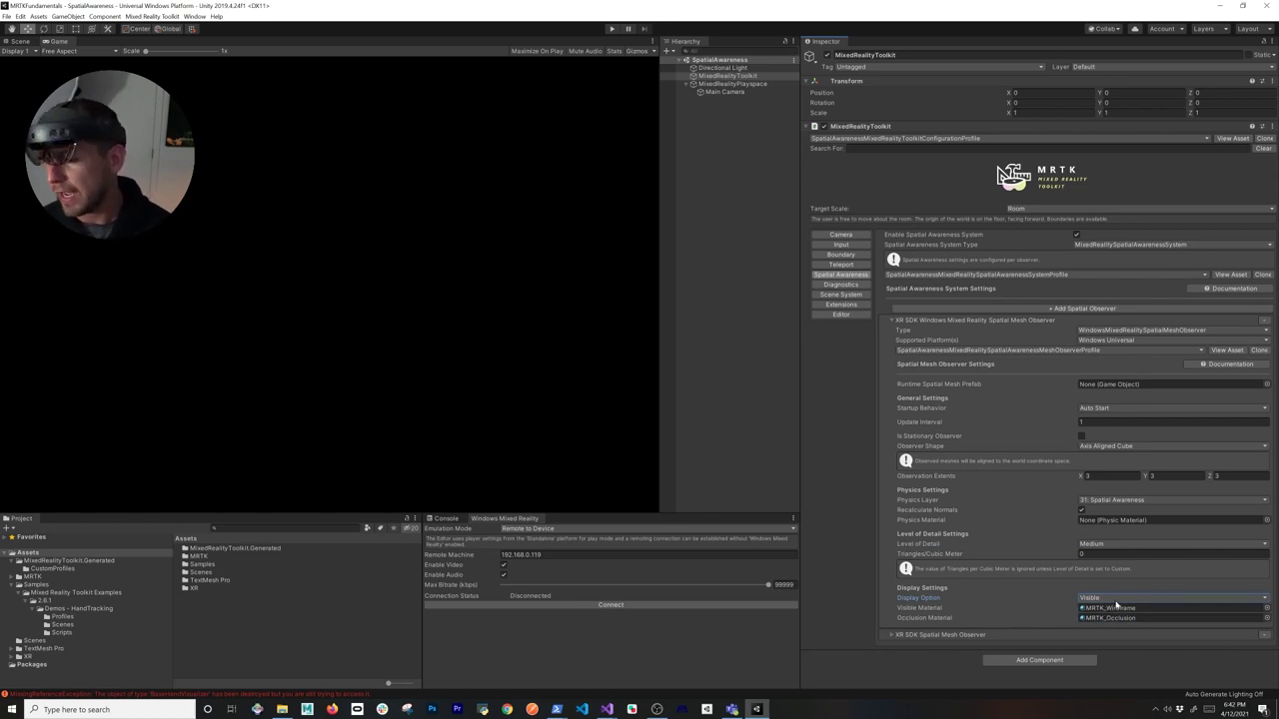
left_click(1265, 608)
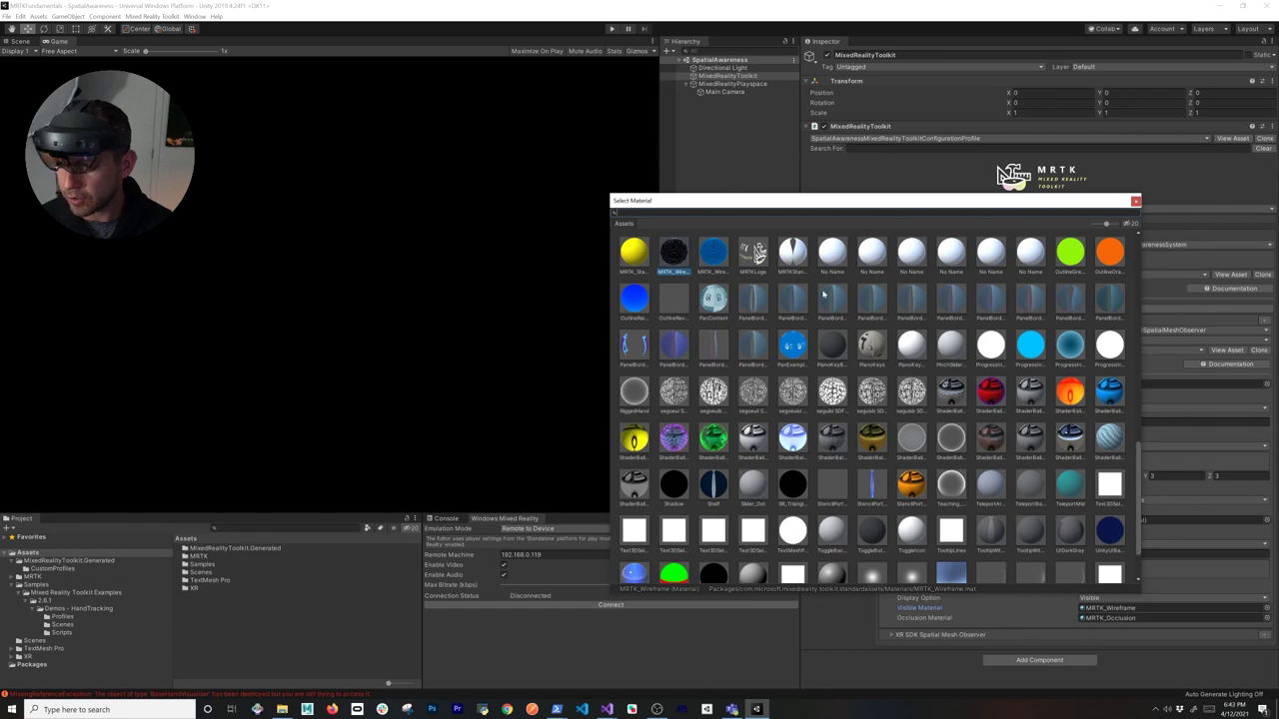
type("spatial")
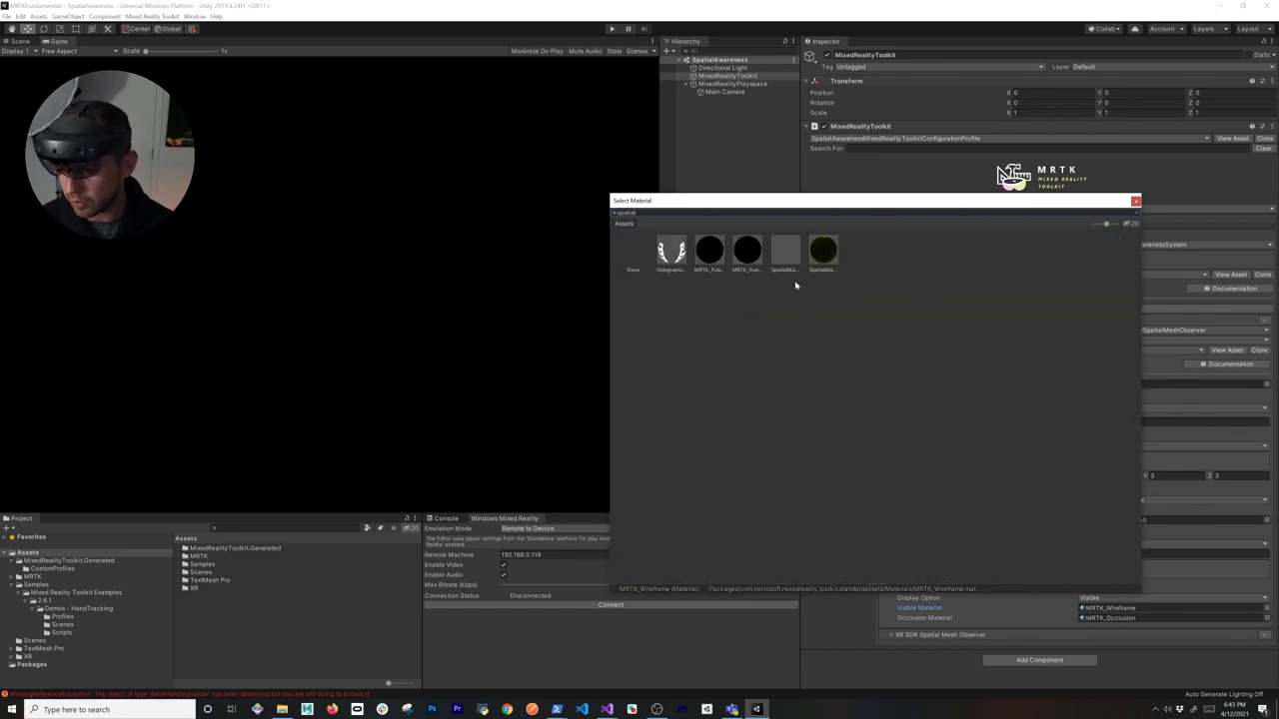
double_click(823, 252)
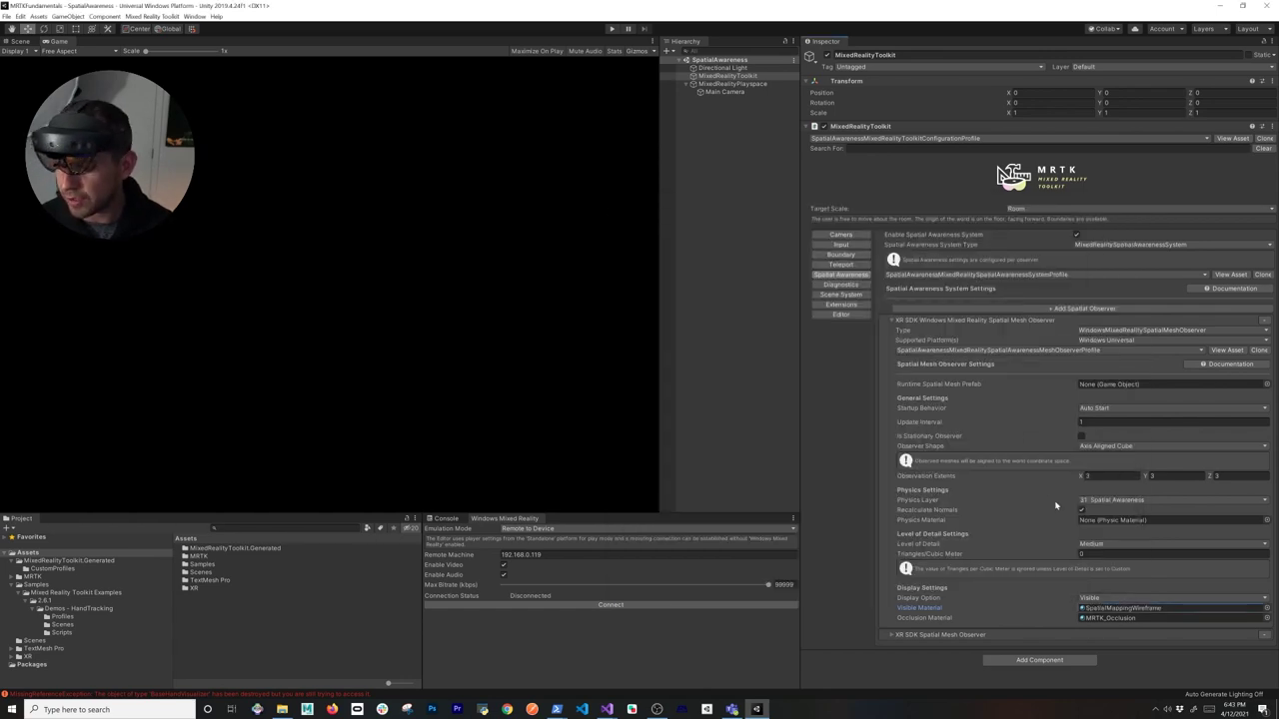
Connect remoting to the HoloLens, run the scene, and inspect the spatial mesh wireframe in the Scene view.
left_click(666, 604)
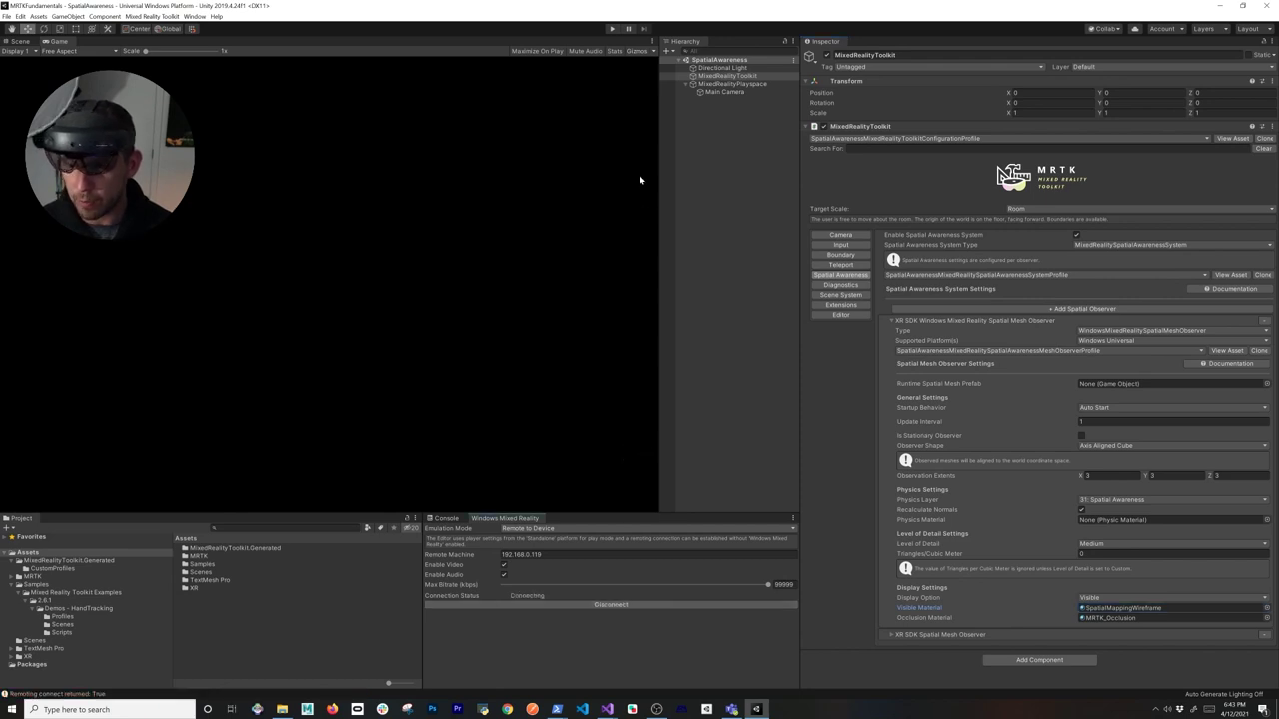
left_click(611, 29)
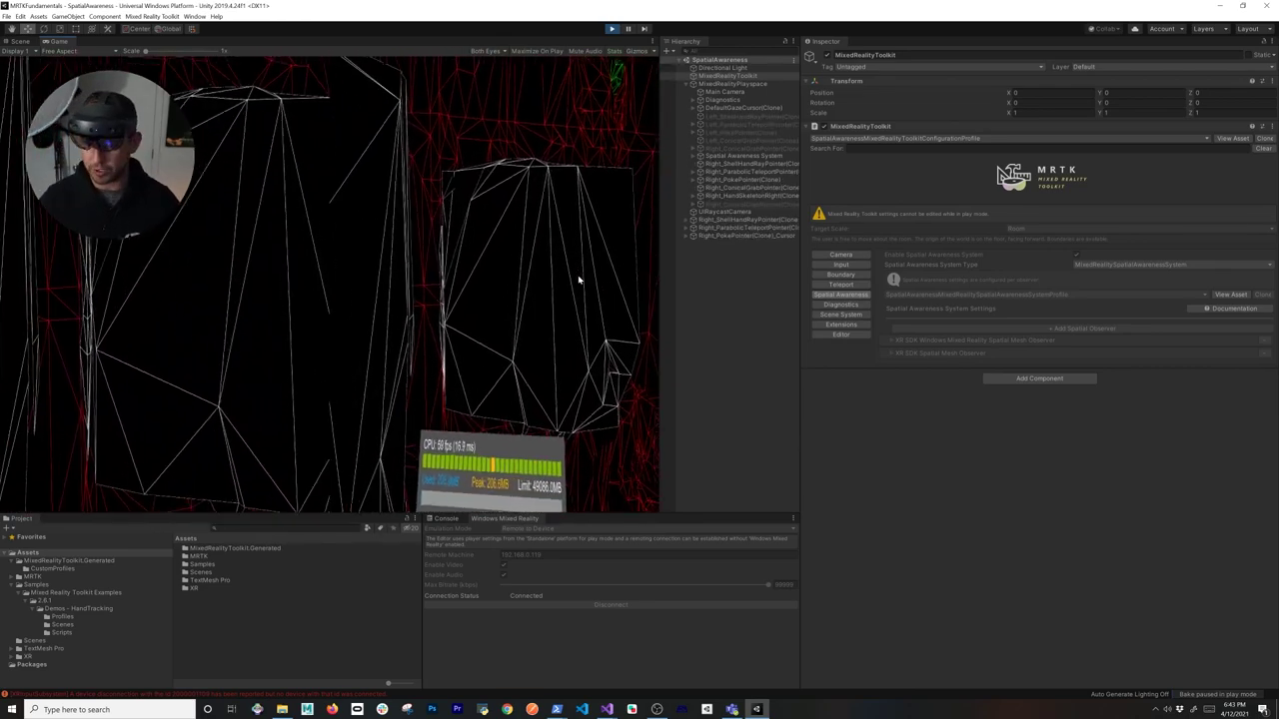
left_click(21, 42)
scroll(299, 228, "up", 10)
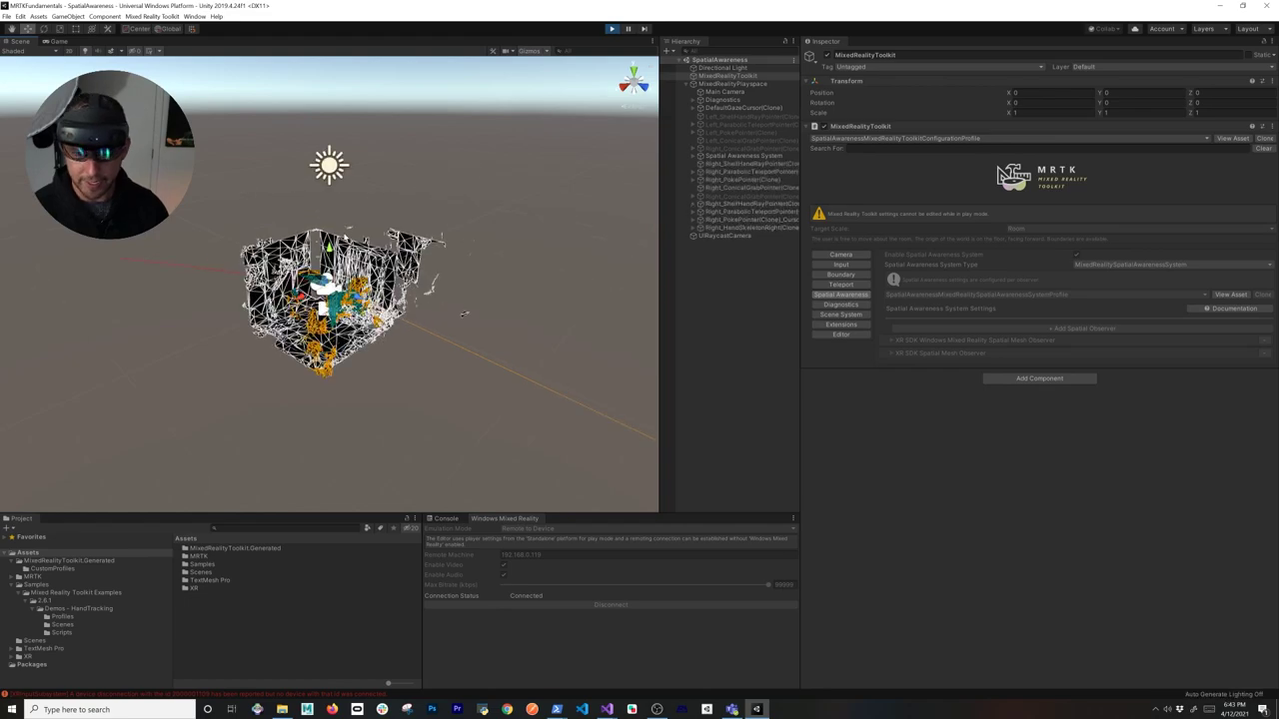
right_click_drag(337, 243, 509, 292)
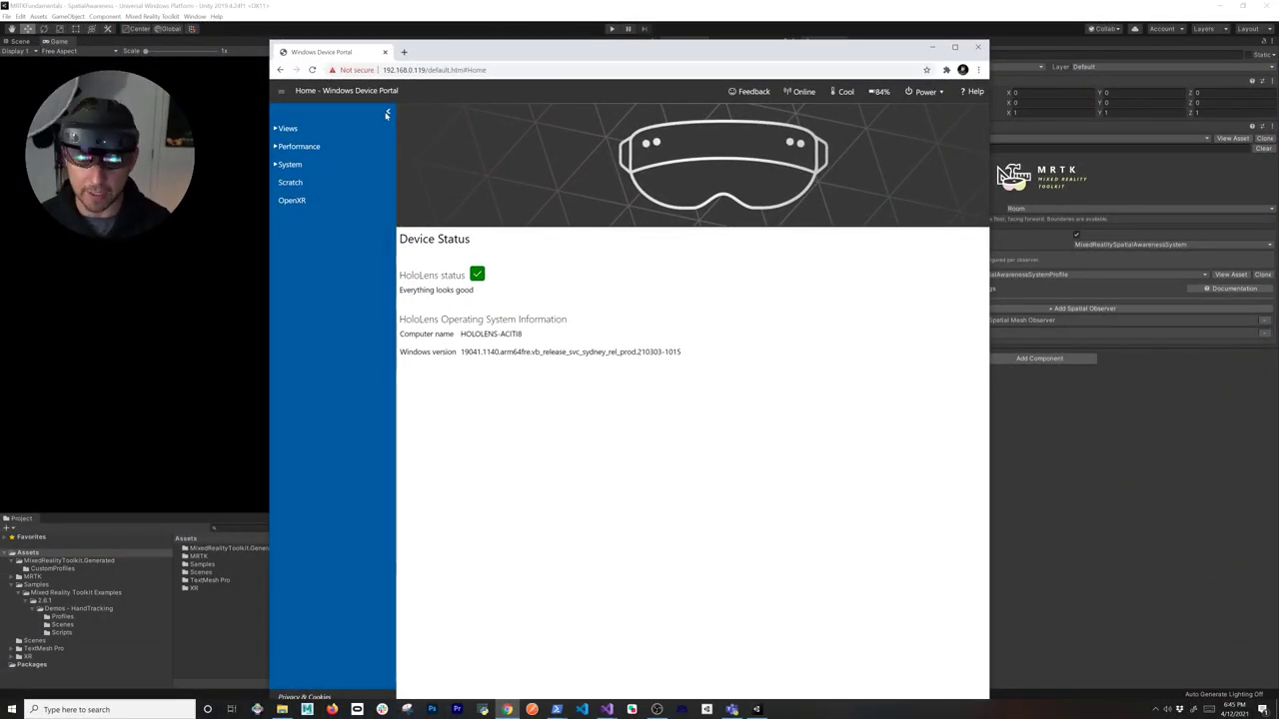
Switch to Windows Device Portal in the browser, check the device address, and update the spatial mapping in 3D View.
left_click(397, 72)
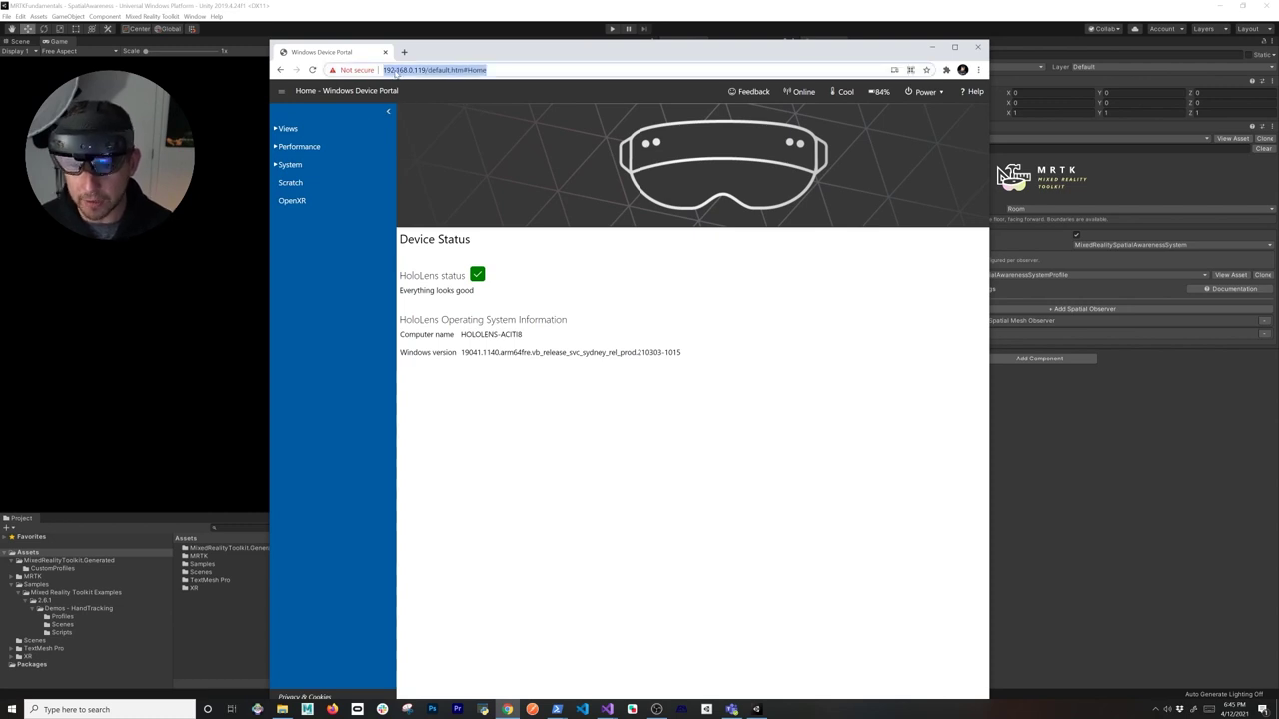
left_click(405, 70)
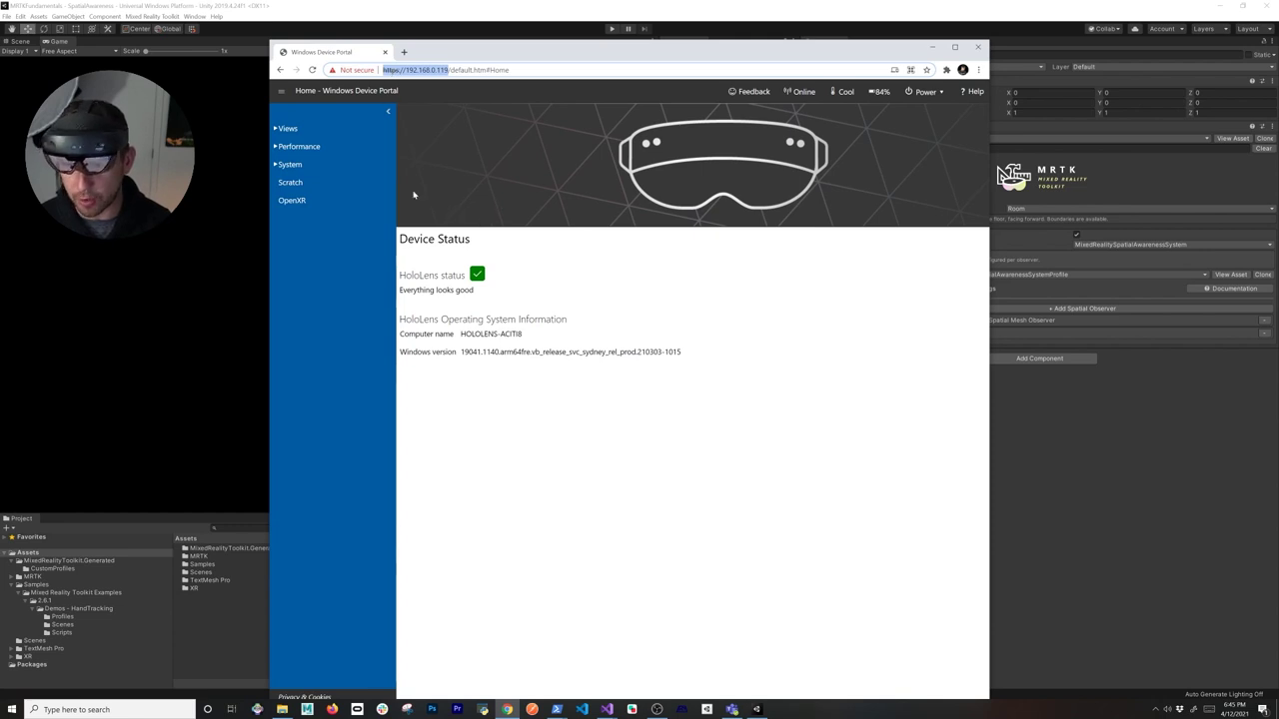
left_click(286, 128)
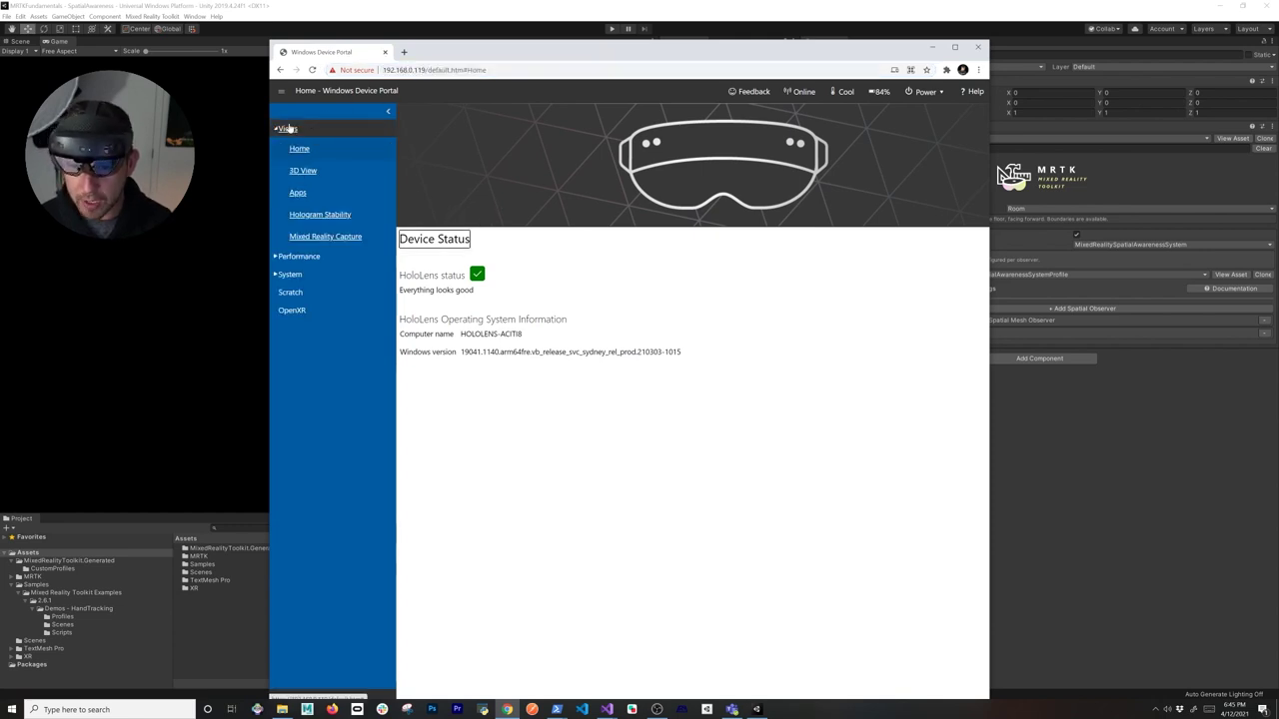
left_click(302, 170)
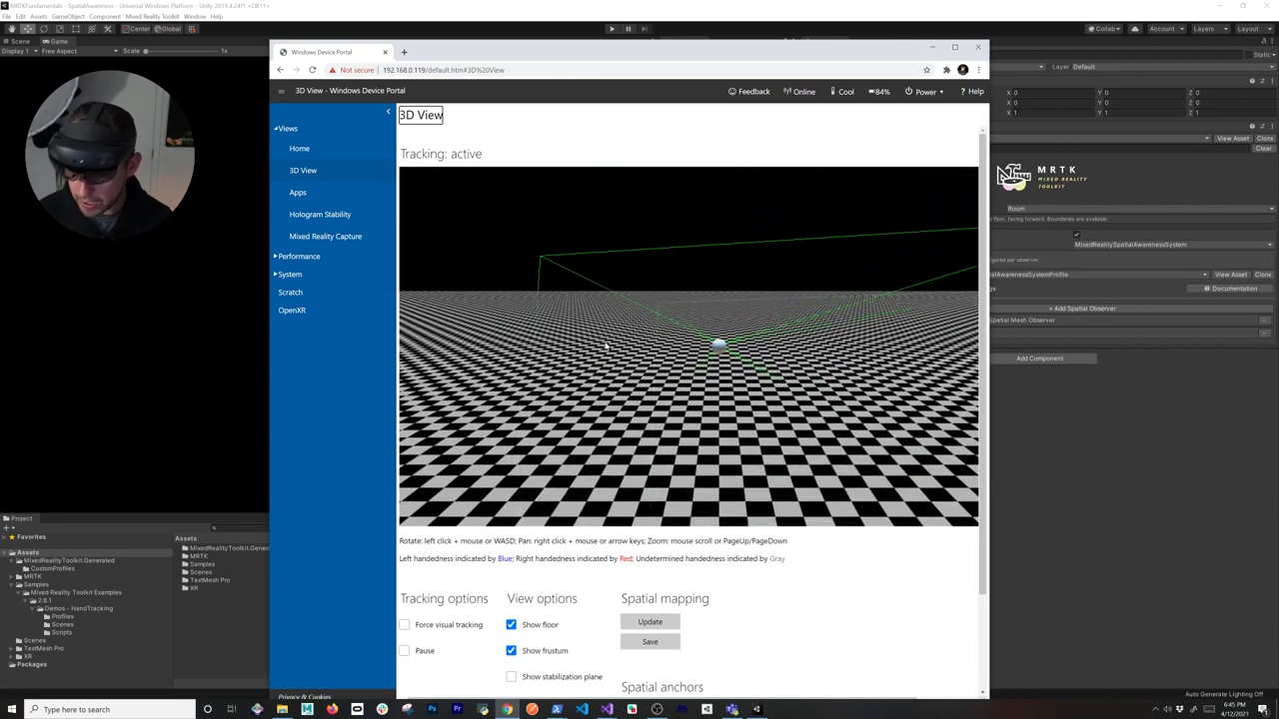
scroll(776, 571, "down", 1)
scroll(765, 543, "up", 1)
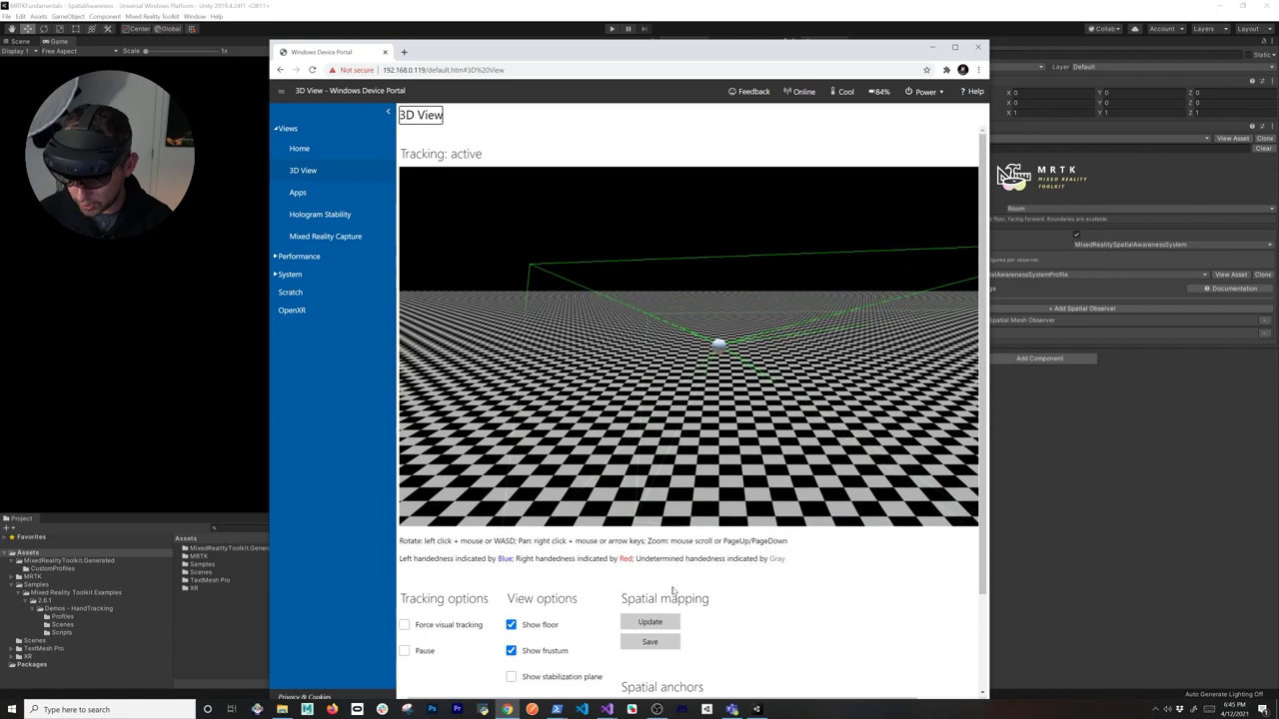
left_click(650, 623)
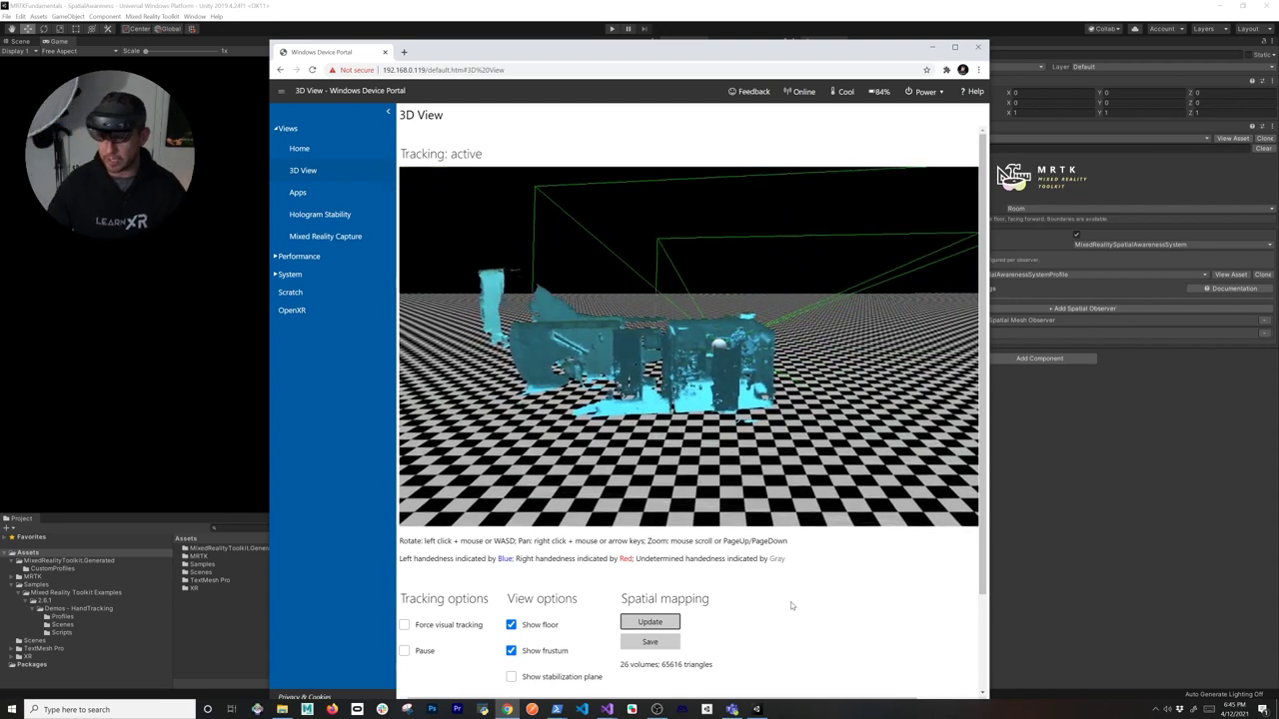
Examine the scanned room mesh in the 3D View from above and from inside, down to the view options.
left_click_drag(665, 294, 759, 387)
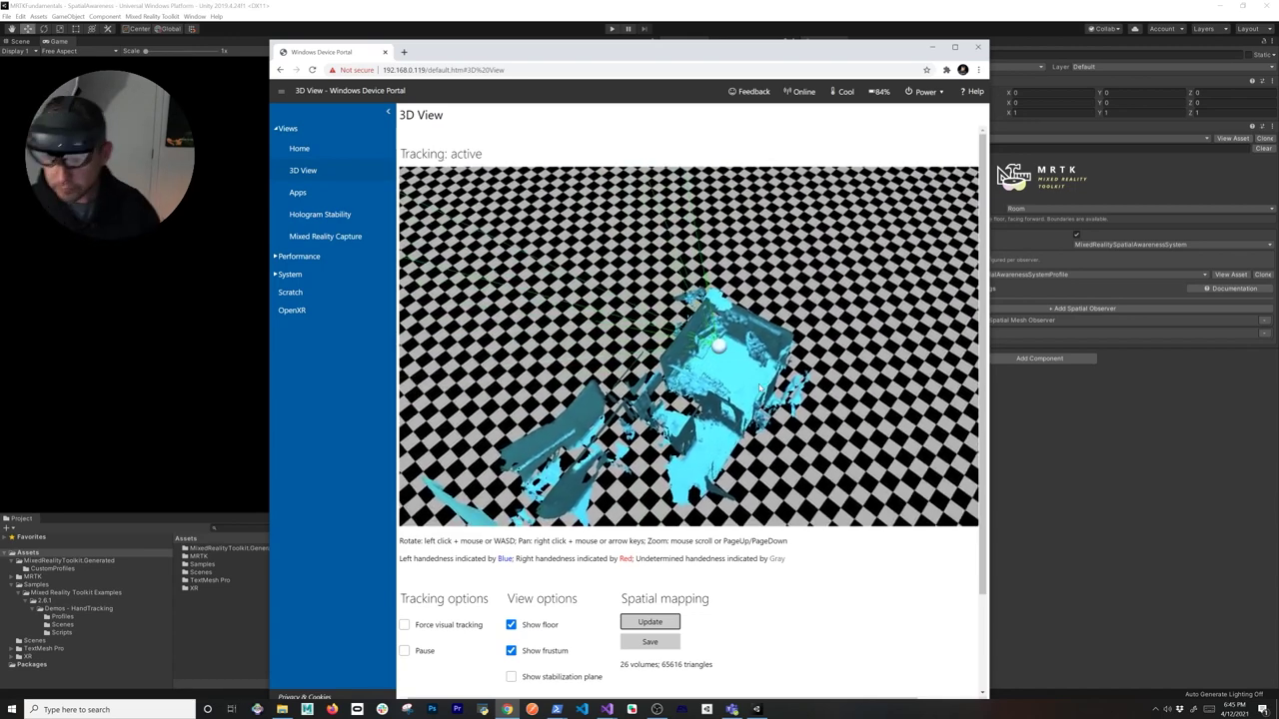
scroll(737, 339, "up", 10)
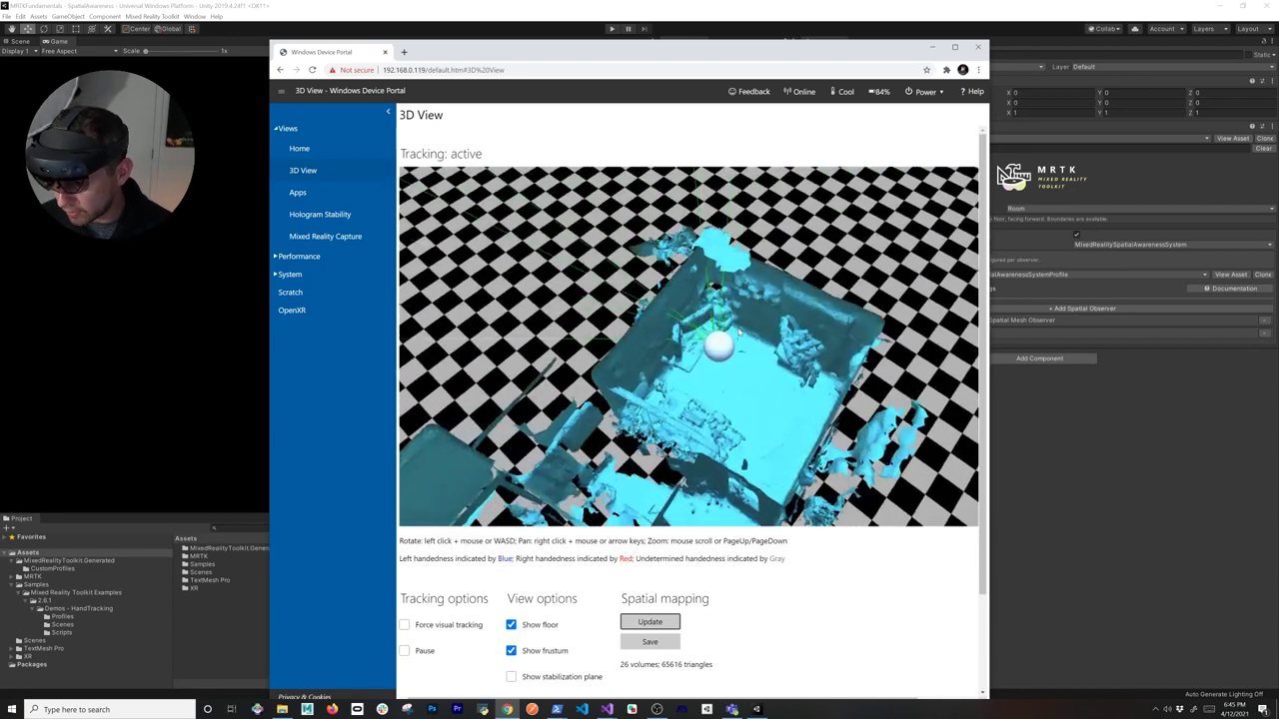
scroll(643, 342, "up", 8)
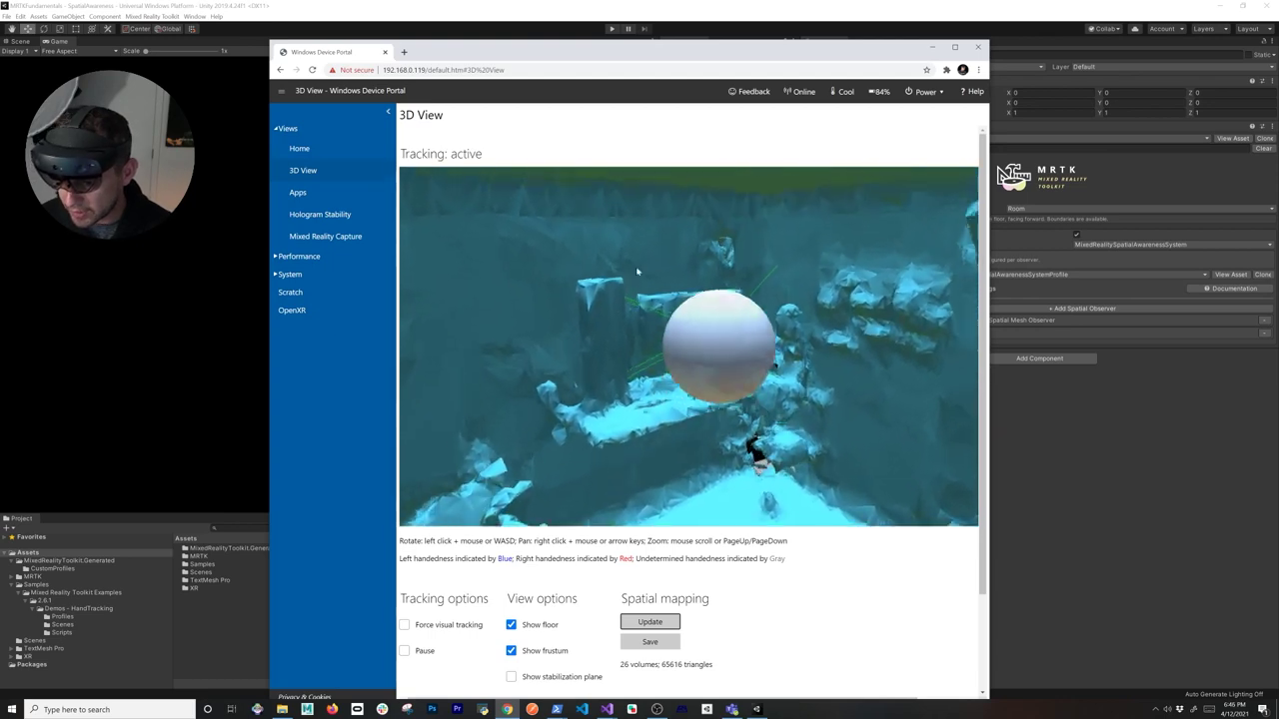
scroll(626, 335, "down", 10)
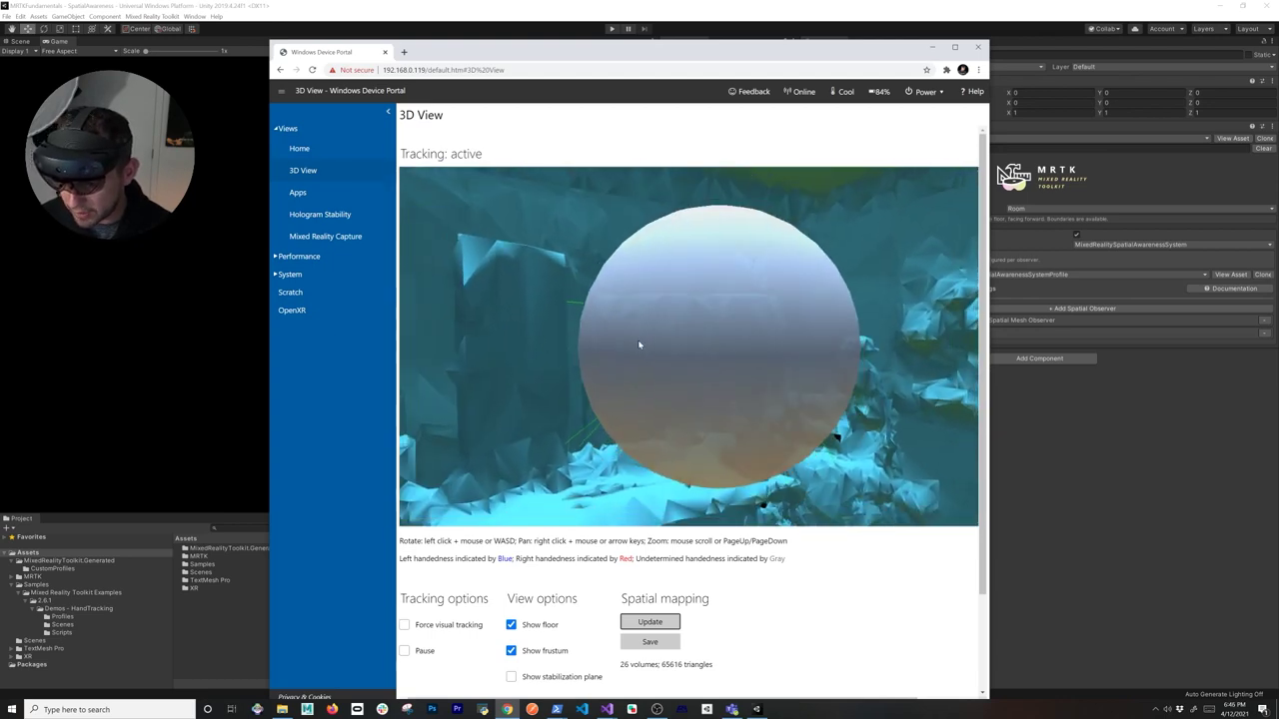
left_click_drag(729, 345, 842, 270)
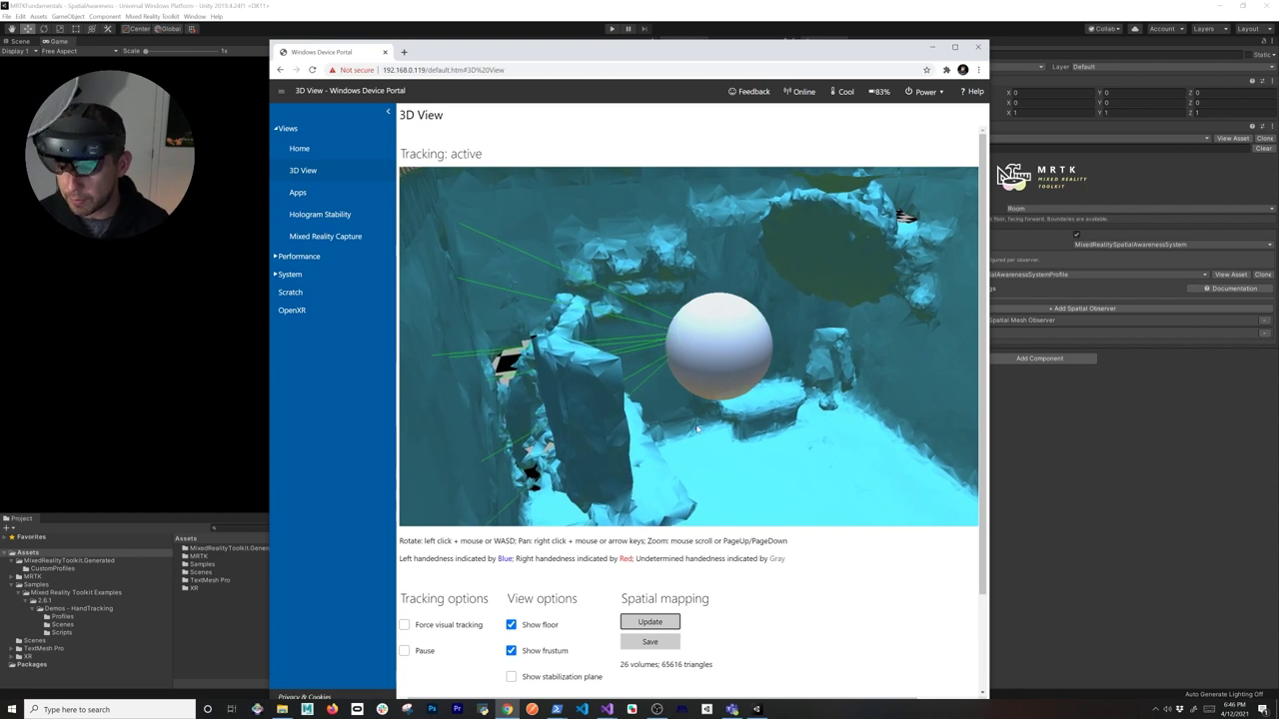
scroll(740, 580, "down", 2)
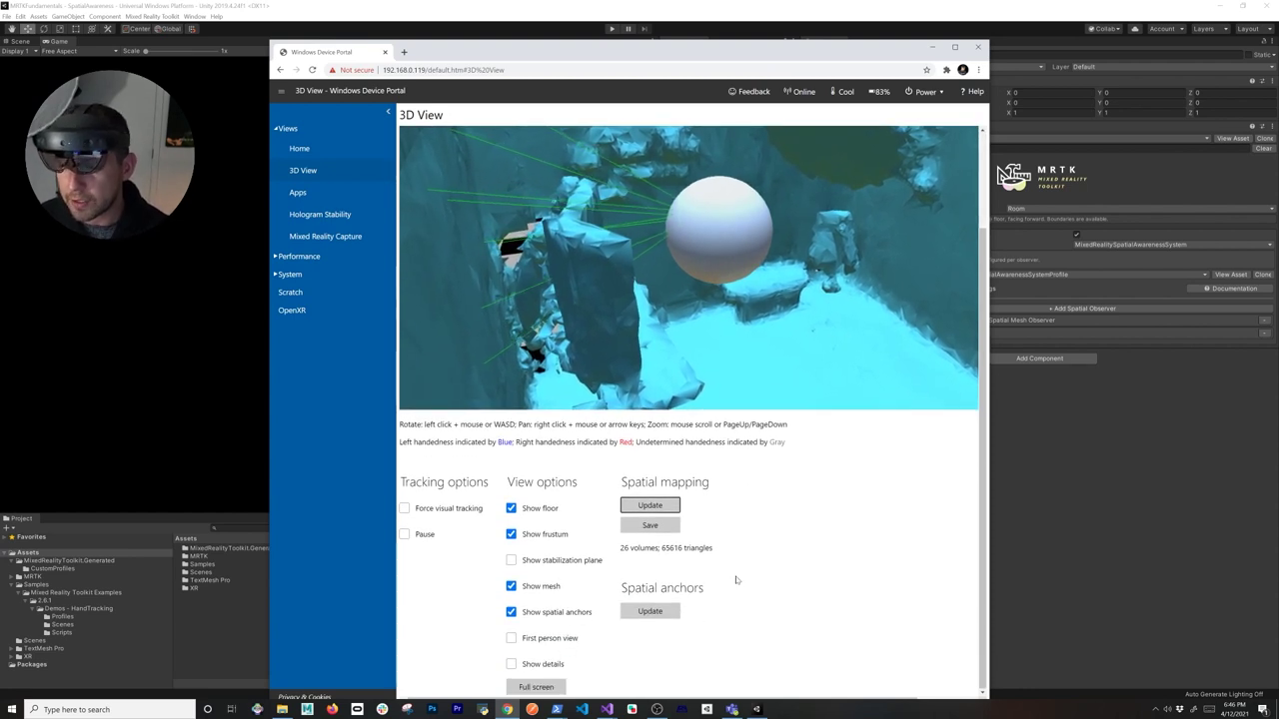
Show the stabilization plane in the 3D View and try First person view with the browser window maximized.
left_click(510, 560)
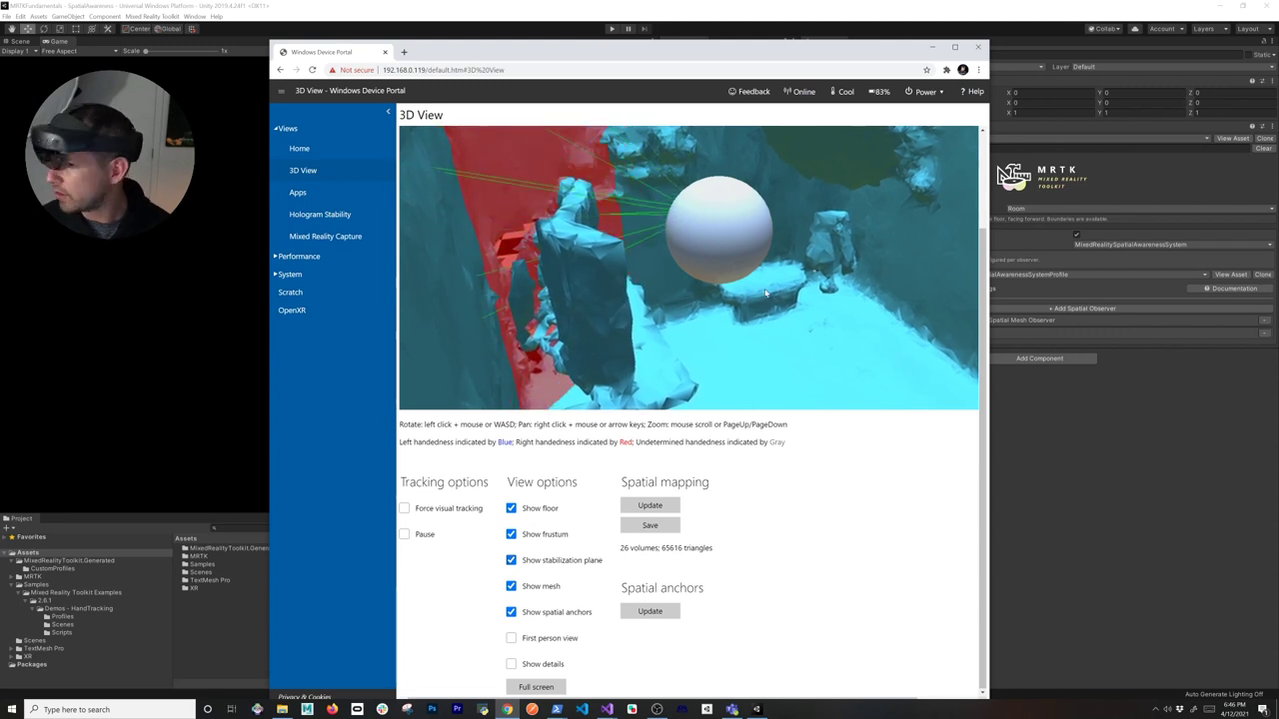
scroll(747, 257, "down", 3)
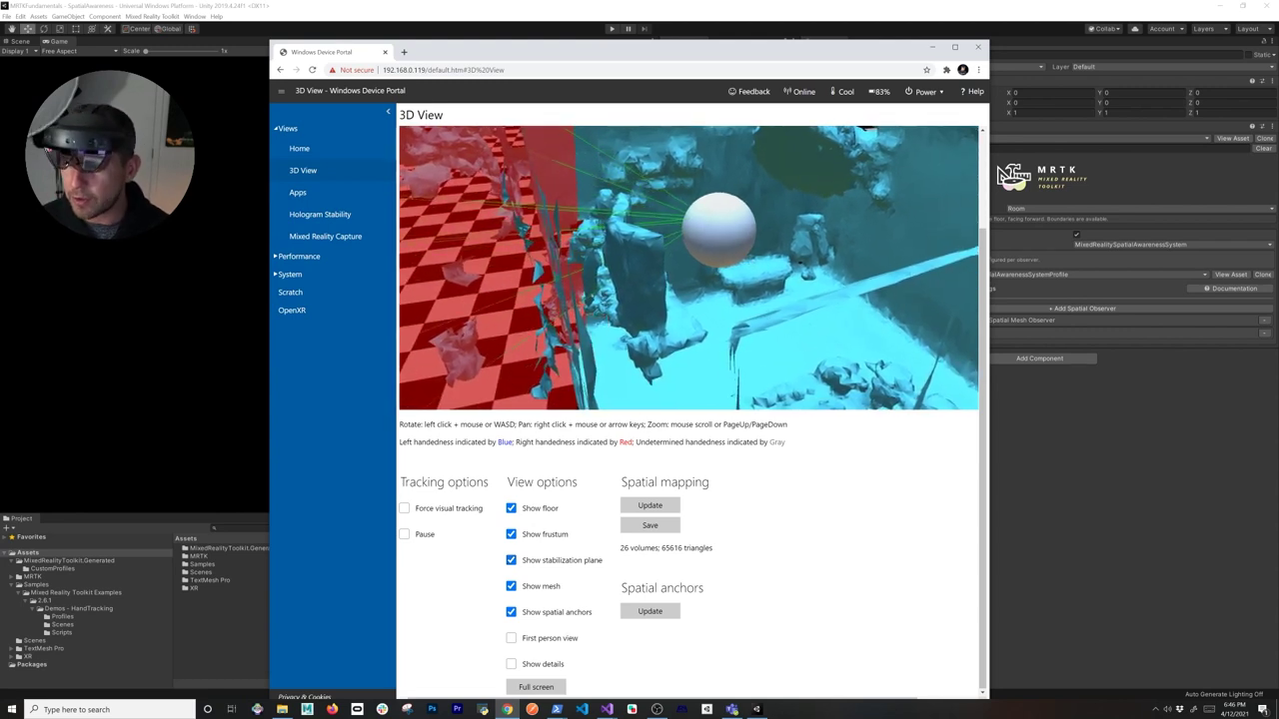
left_click(511, 637)
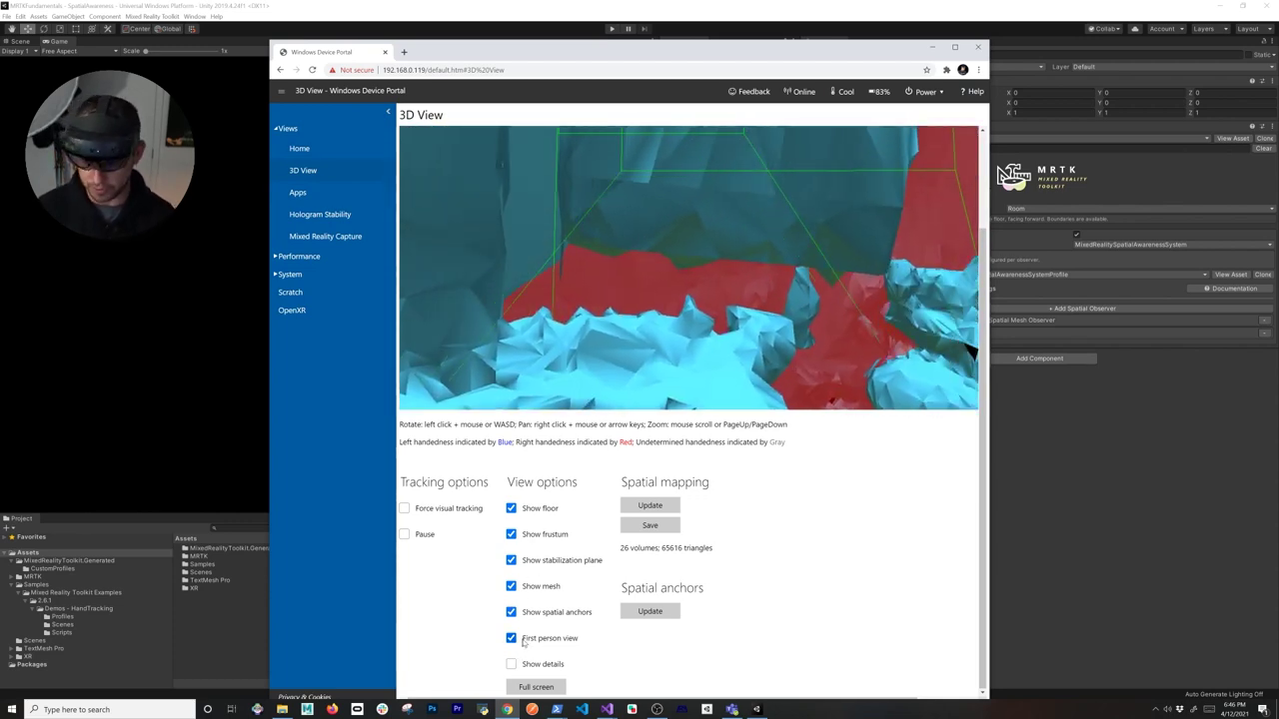
key("super+Up")
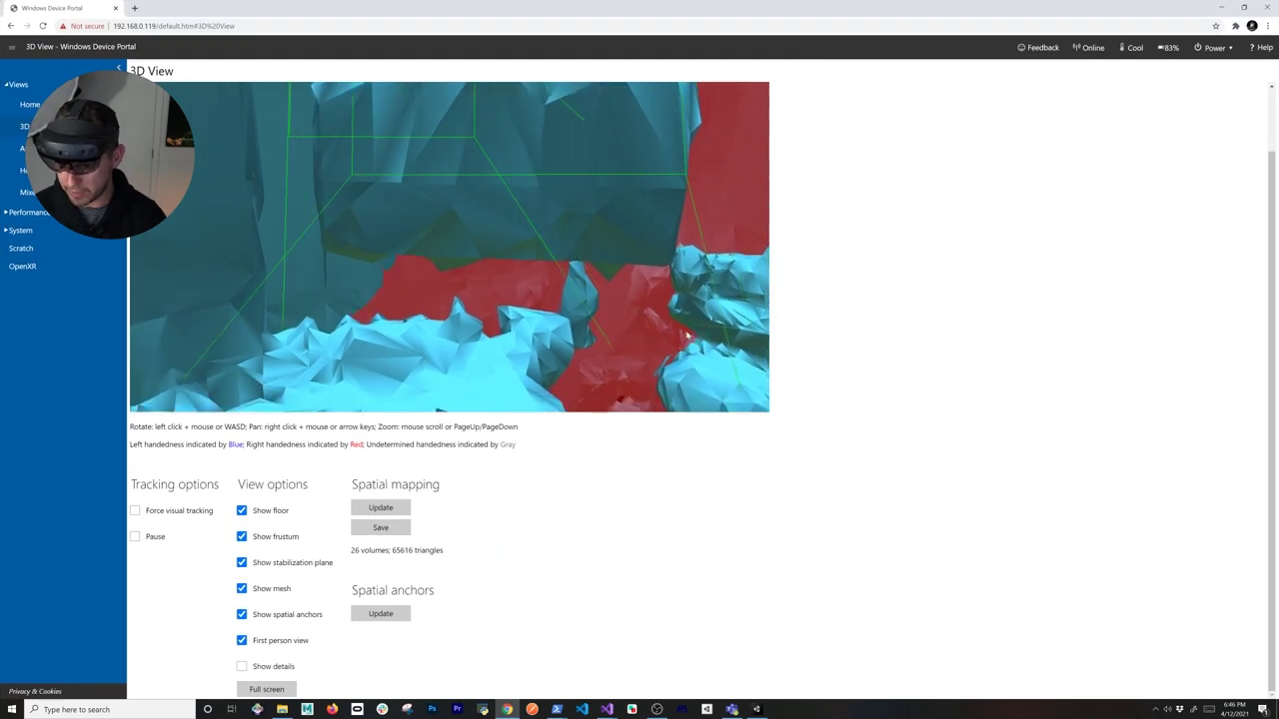
left_click(242, 640)
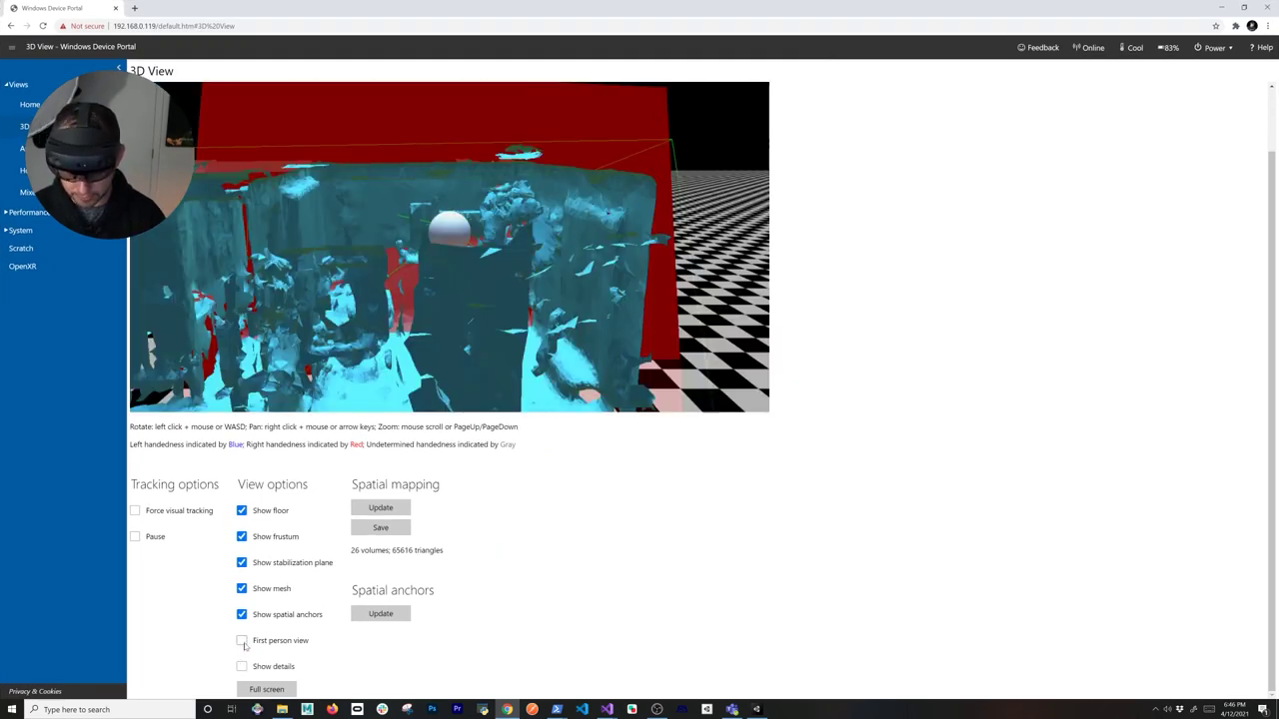
Enable Show details for the 3D View and inspect the room mesh from another angle.
left_click_drag(380, 395, 395, 323)
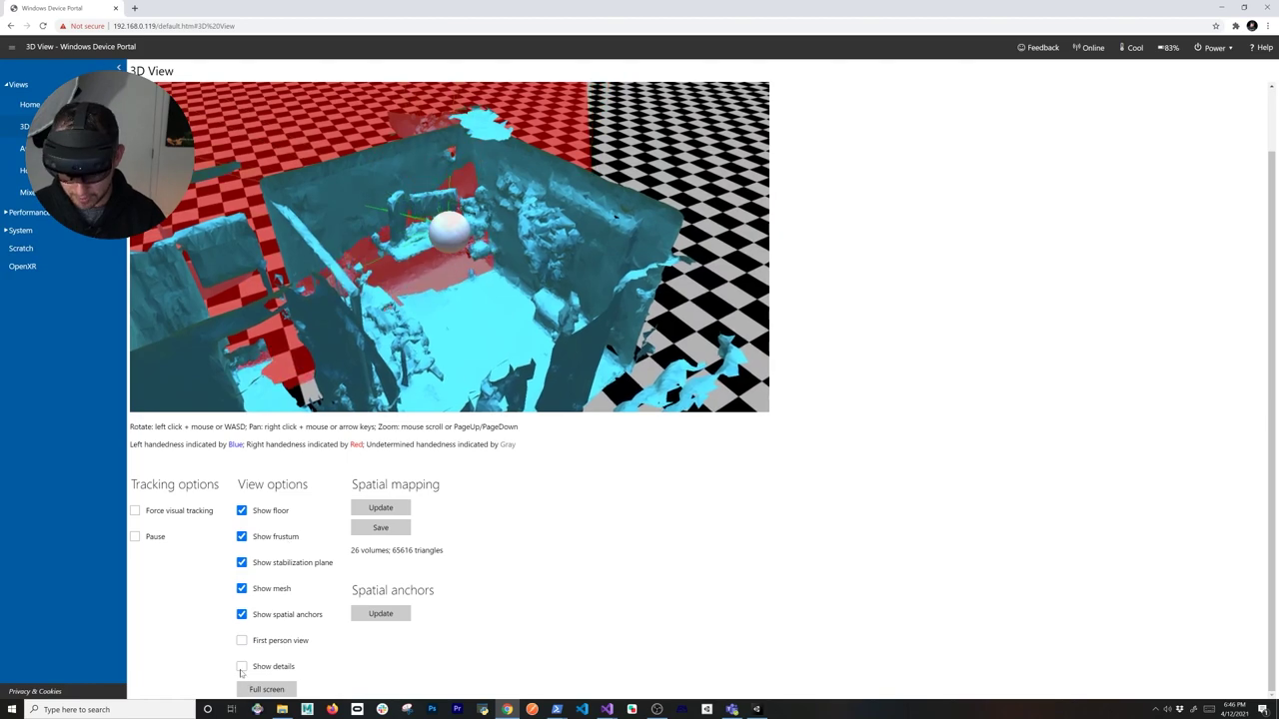
left_click(241, 666)
left_click_drag(600, 290, 429, 108)
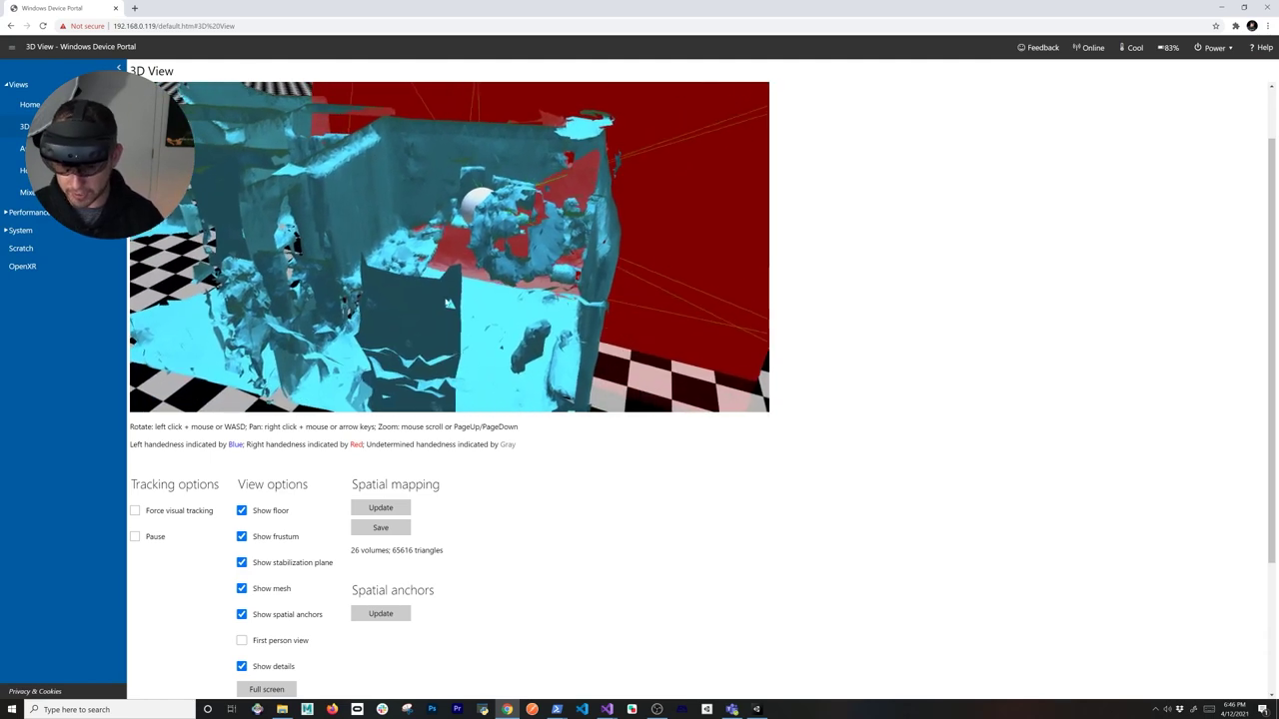
Save the spatial mapping mesh as SpatialMapping.obj and show the downloaded file in its folder.
left_click(383, 528)
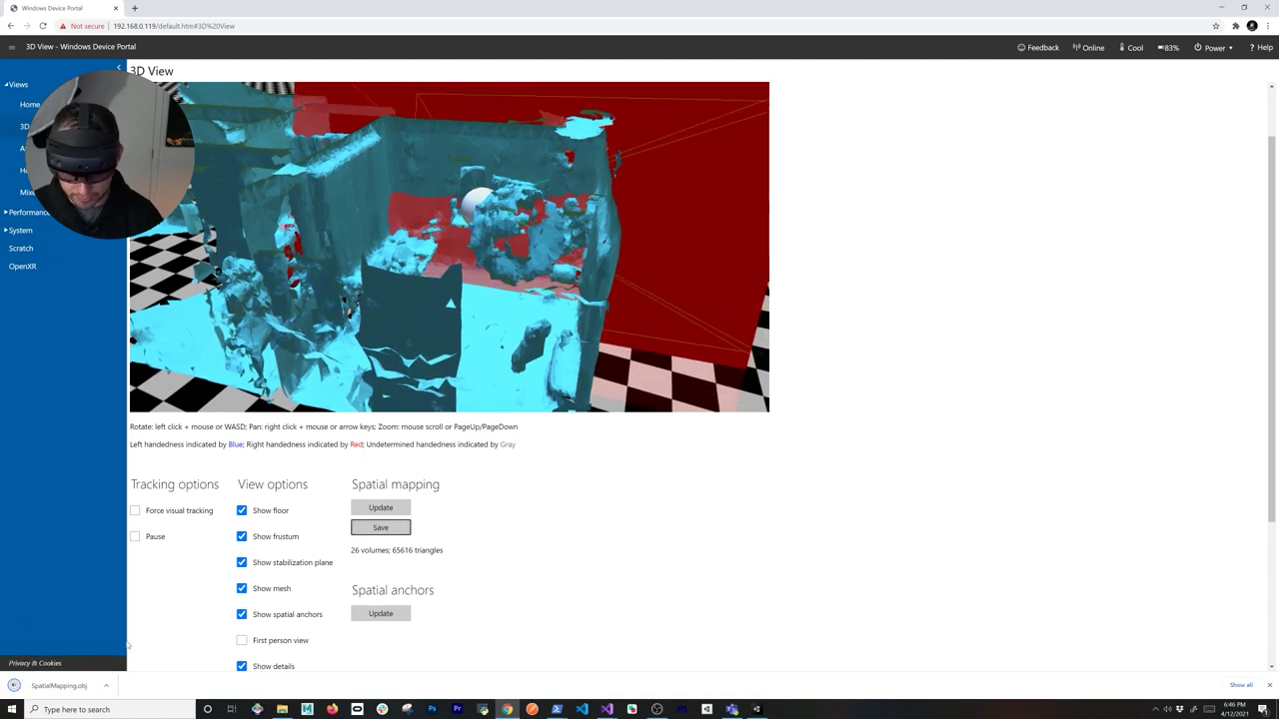
left_click(106, 685)
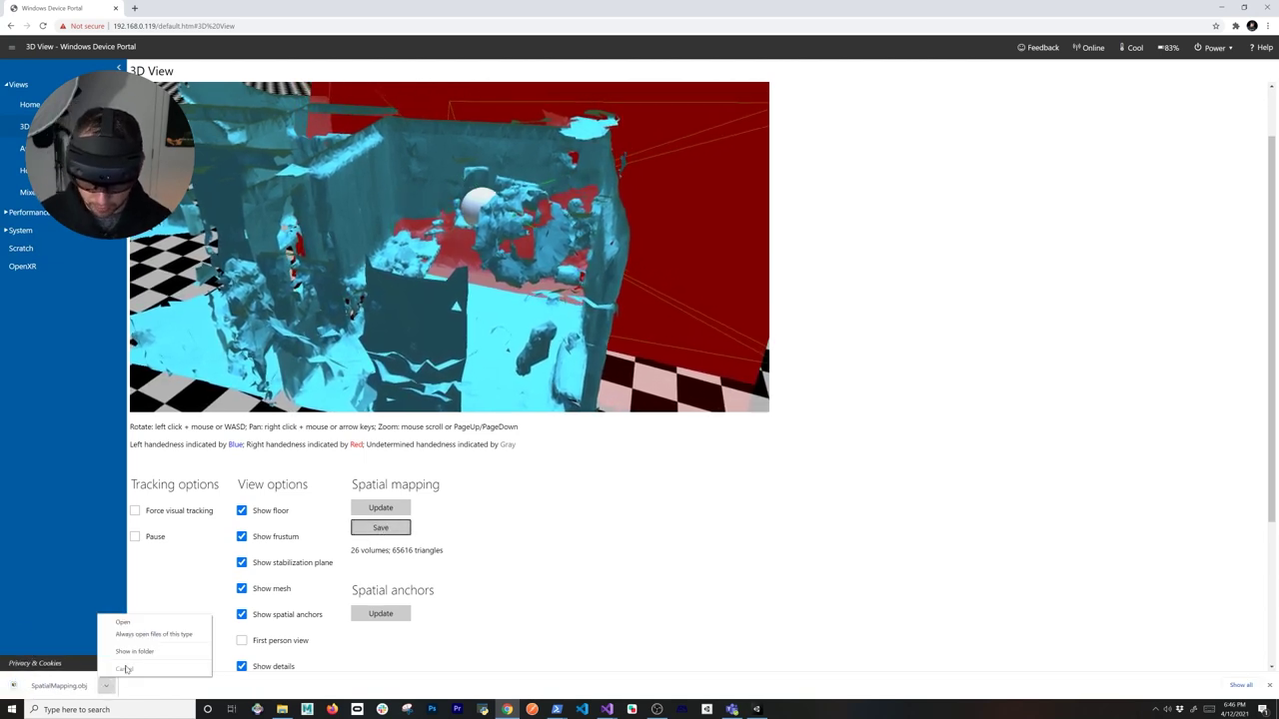
left_click(134, 650)
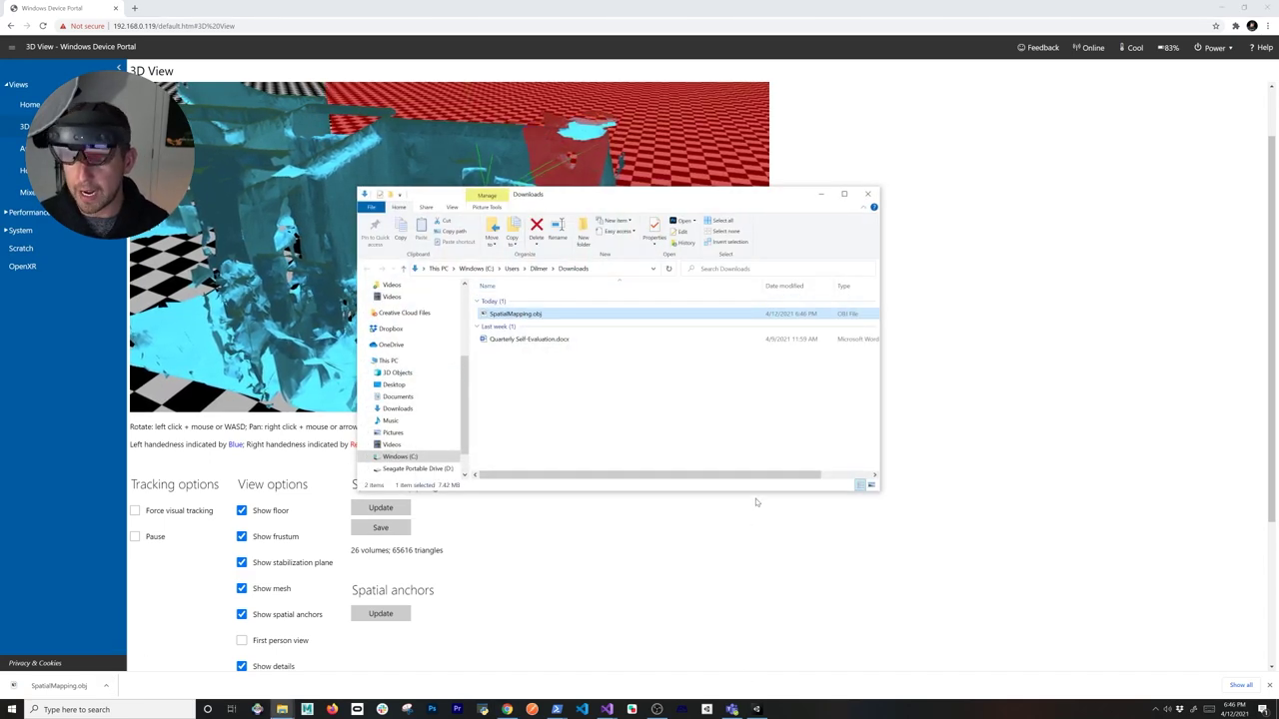
Switch back to Unity, select MixedRealityToolkit, and expand the XR SDK Spatial Mesh Observer settings.
left_click(1244, 7)
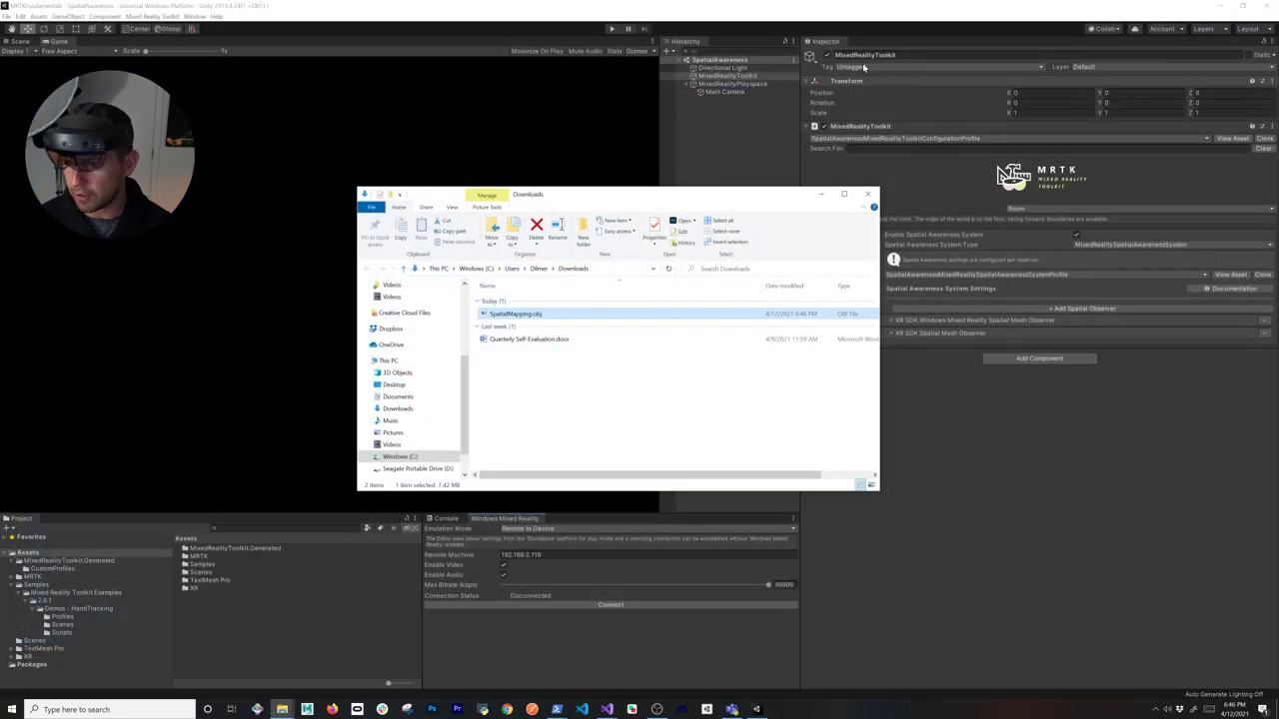
left_click(672, 42)
left_click(720, 85)
left_click(725, 76)
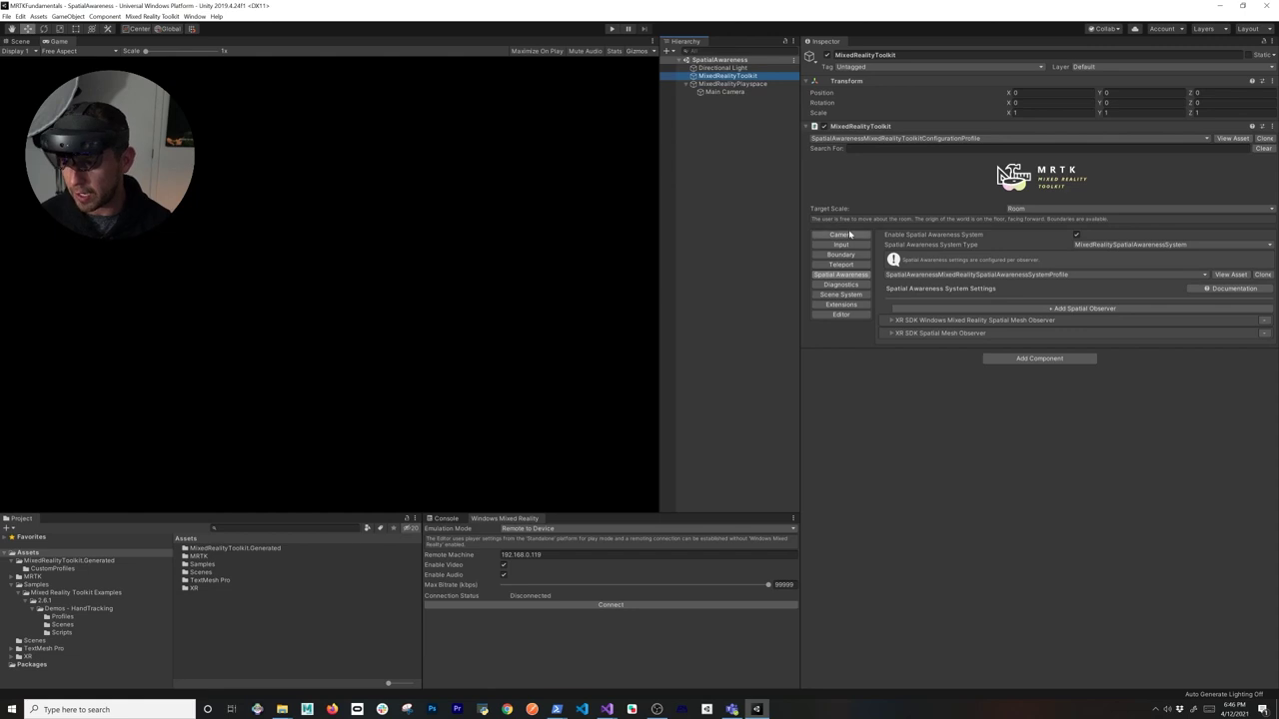
left_click(890, 333)
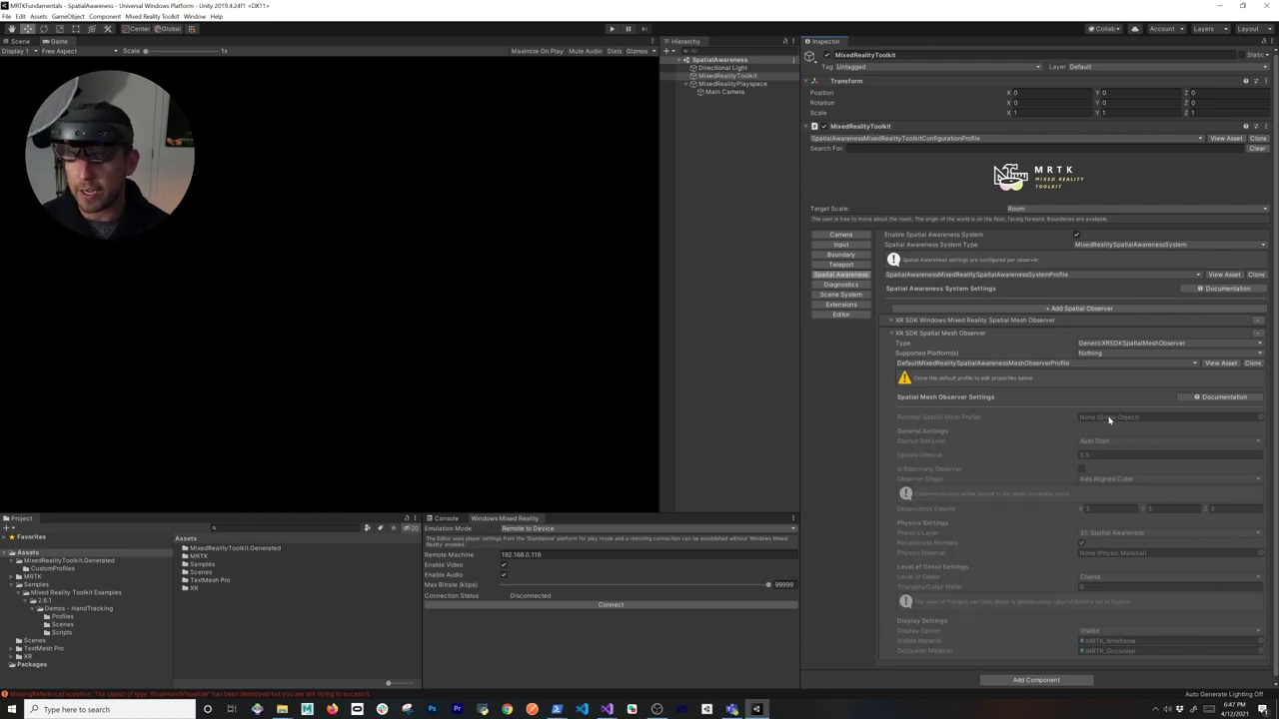
left_click(18, 42)
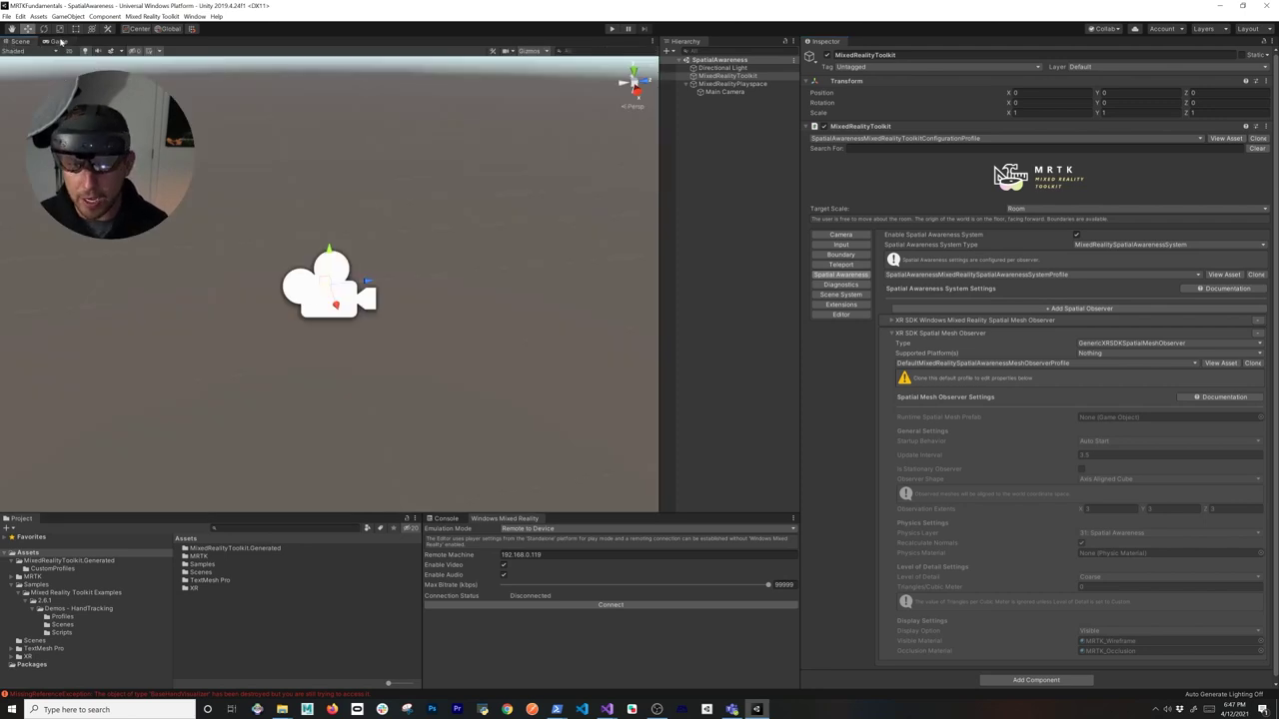
left_click(60, 42)
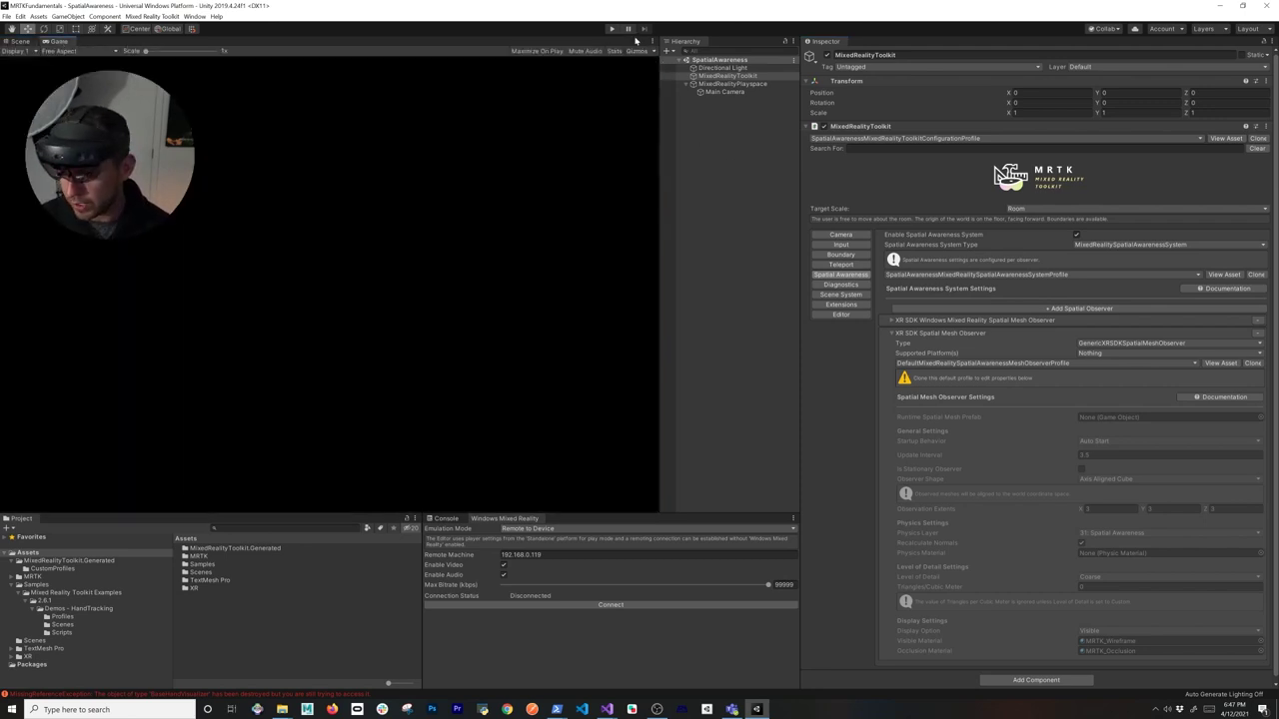